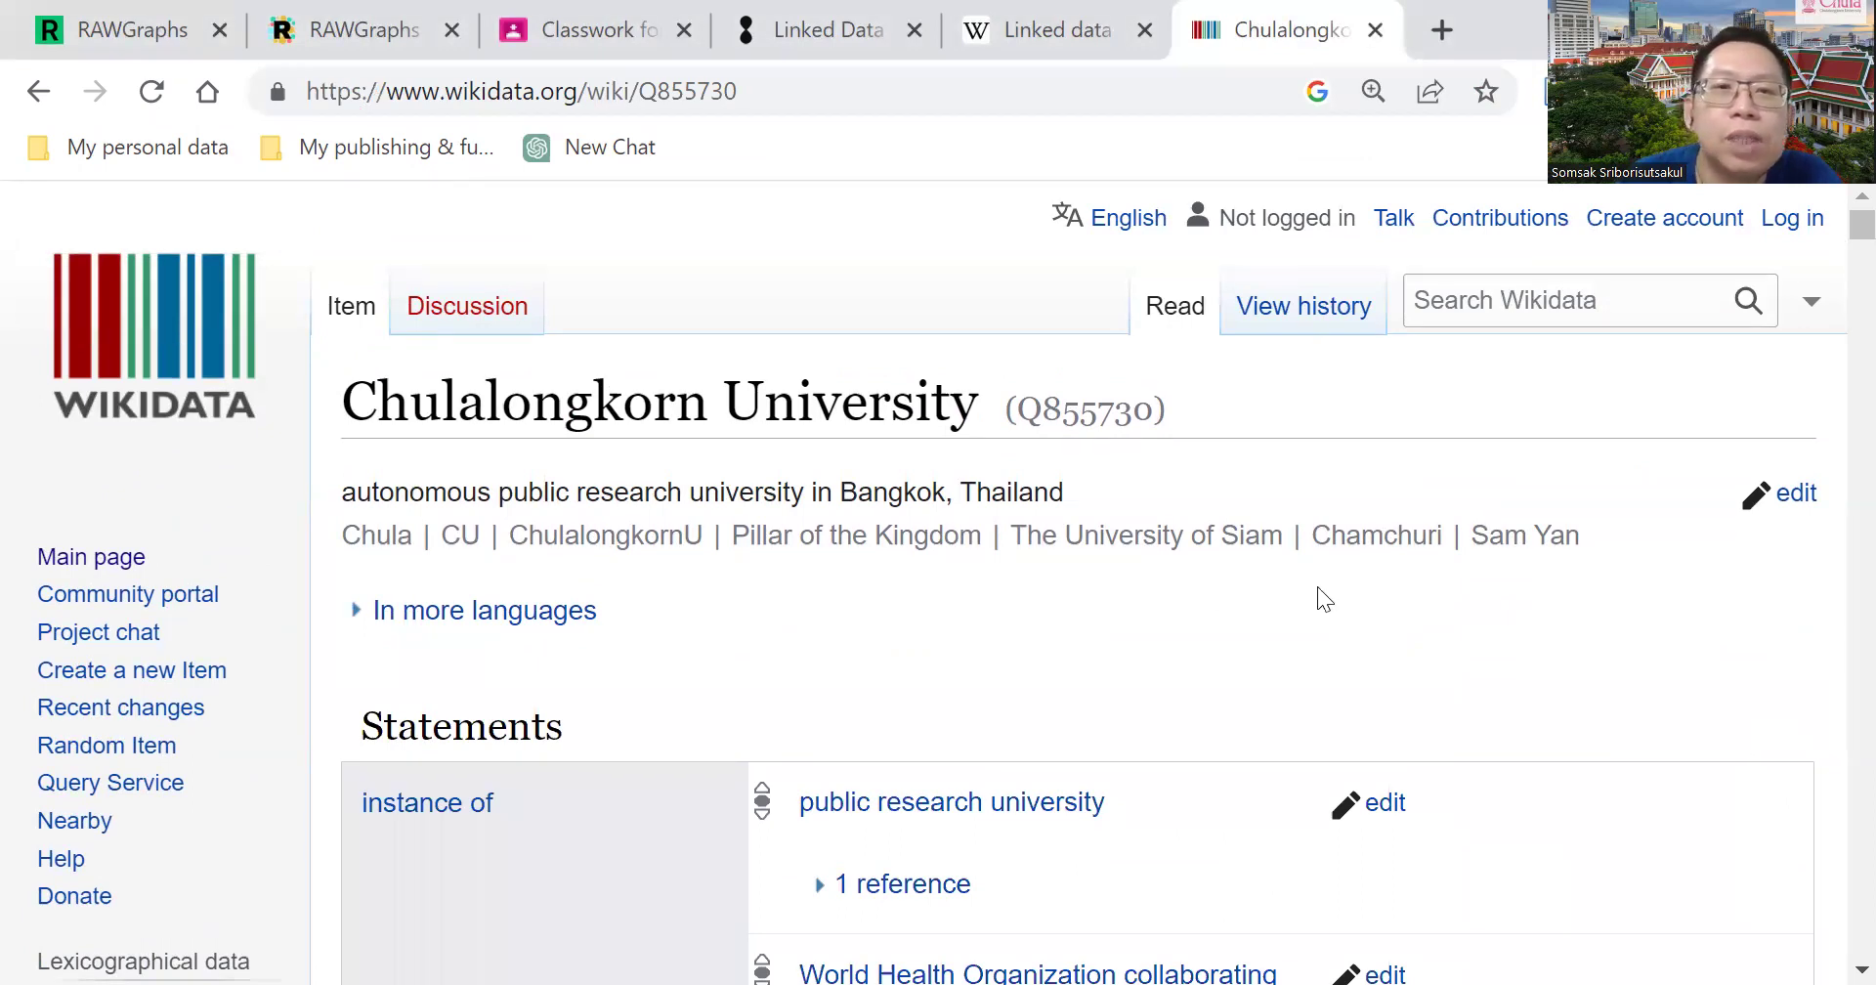
Expand the Chulalongkorn University item's other languages and examine its labels, descriptions and aliases in English, Thai and German
scroll(1317, 586, down, 5)
scroll(1288, 580, up, 5)
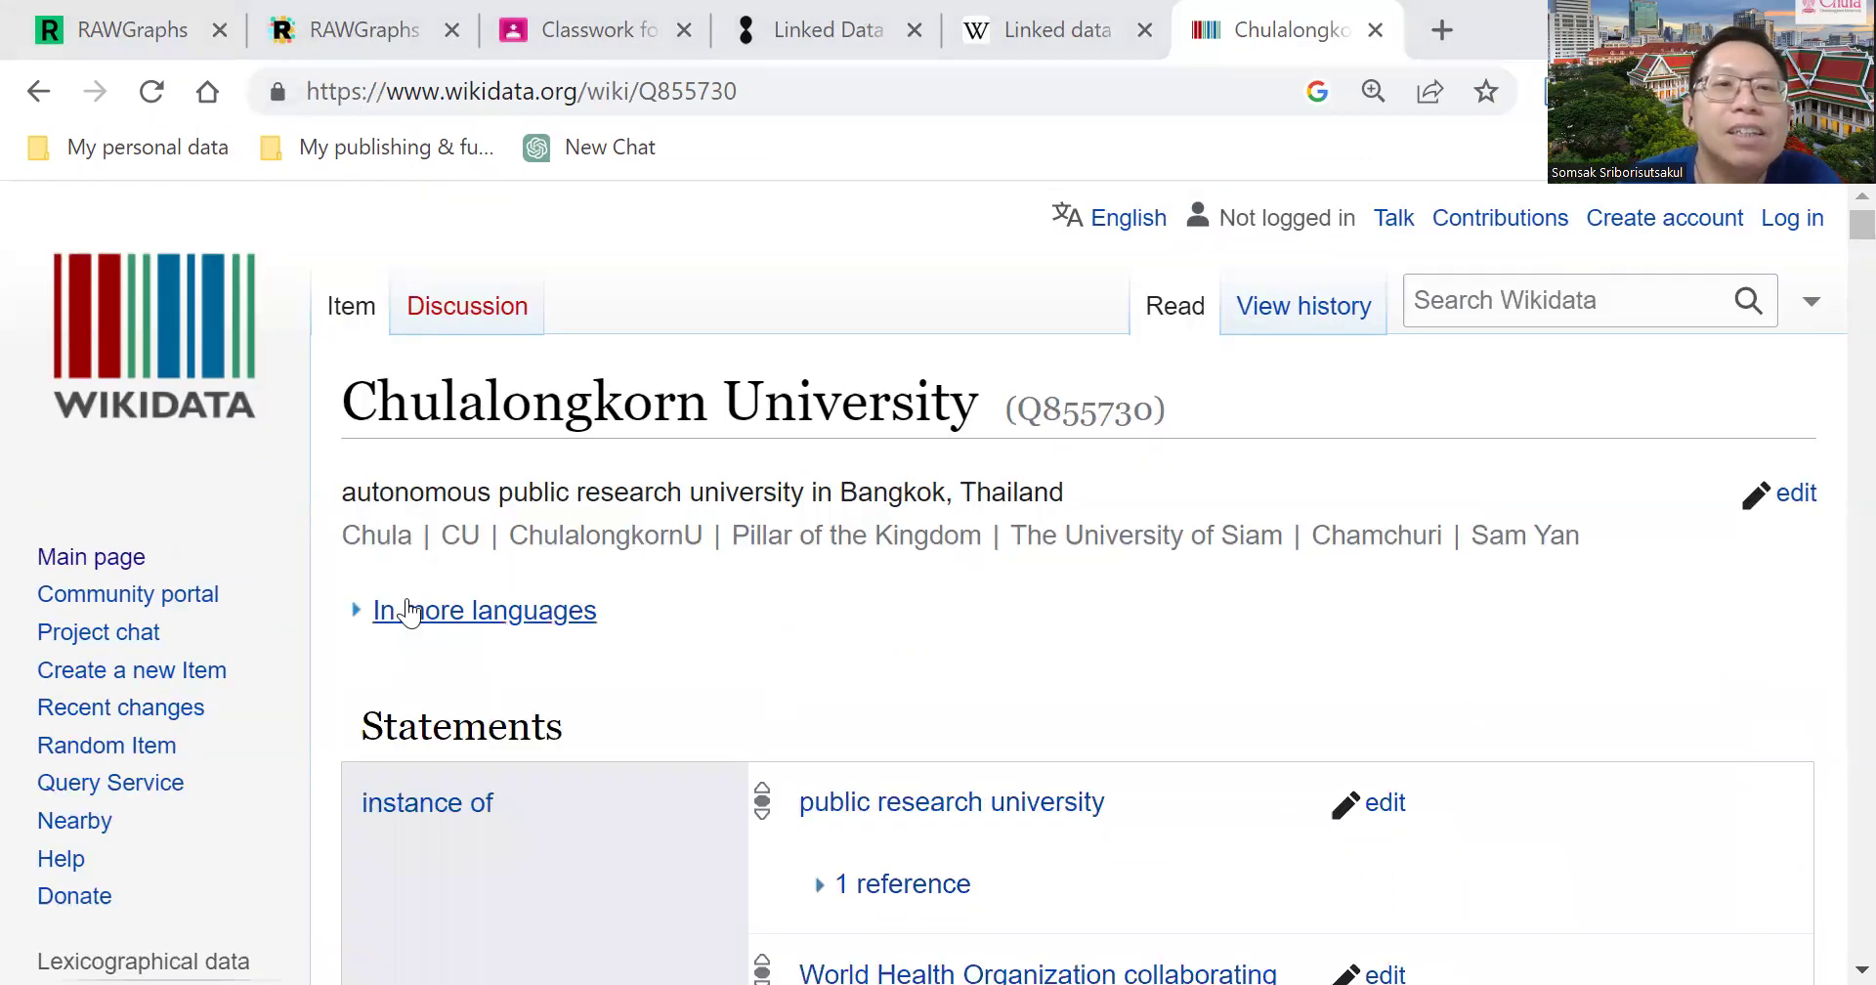
click(405, 610)
scroll(1124, 527, down, 2)
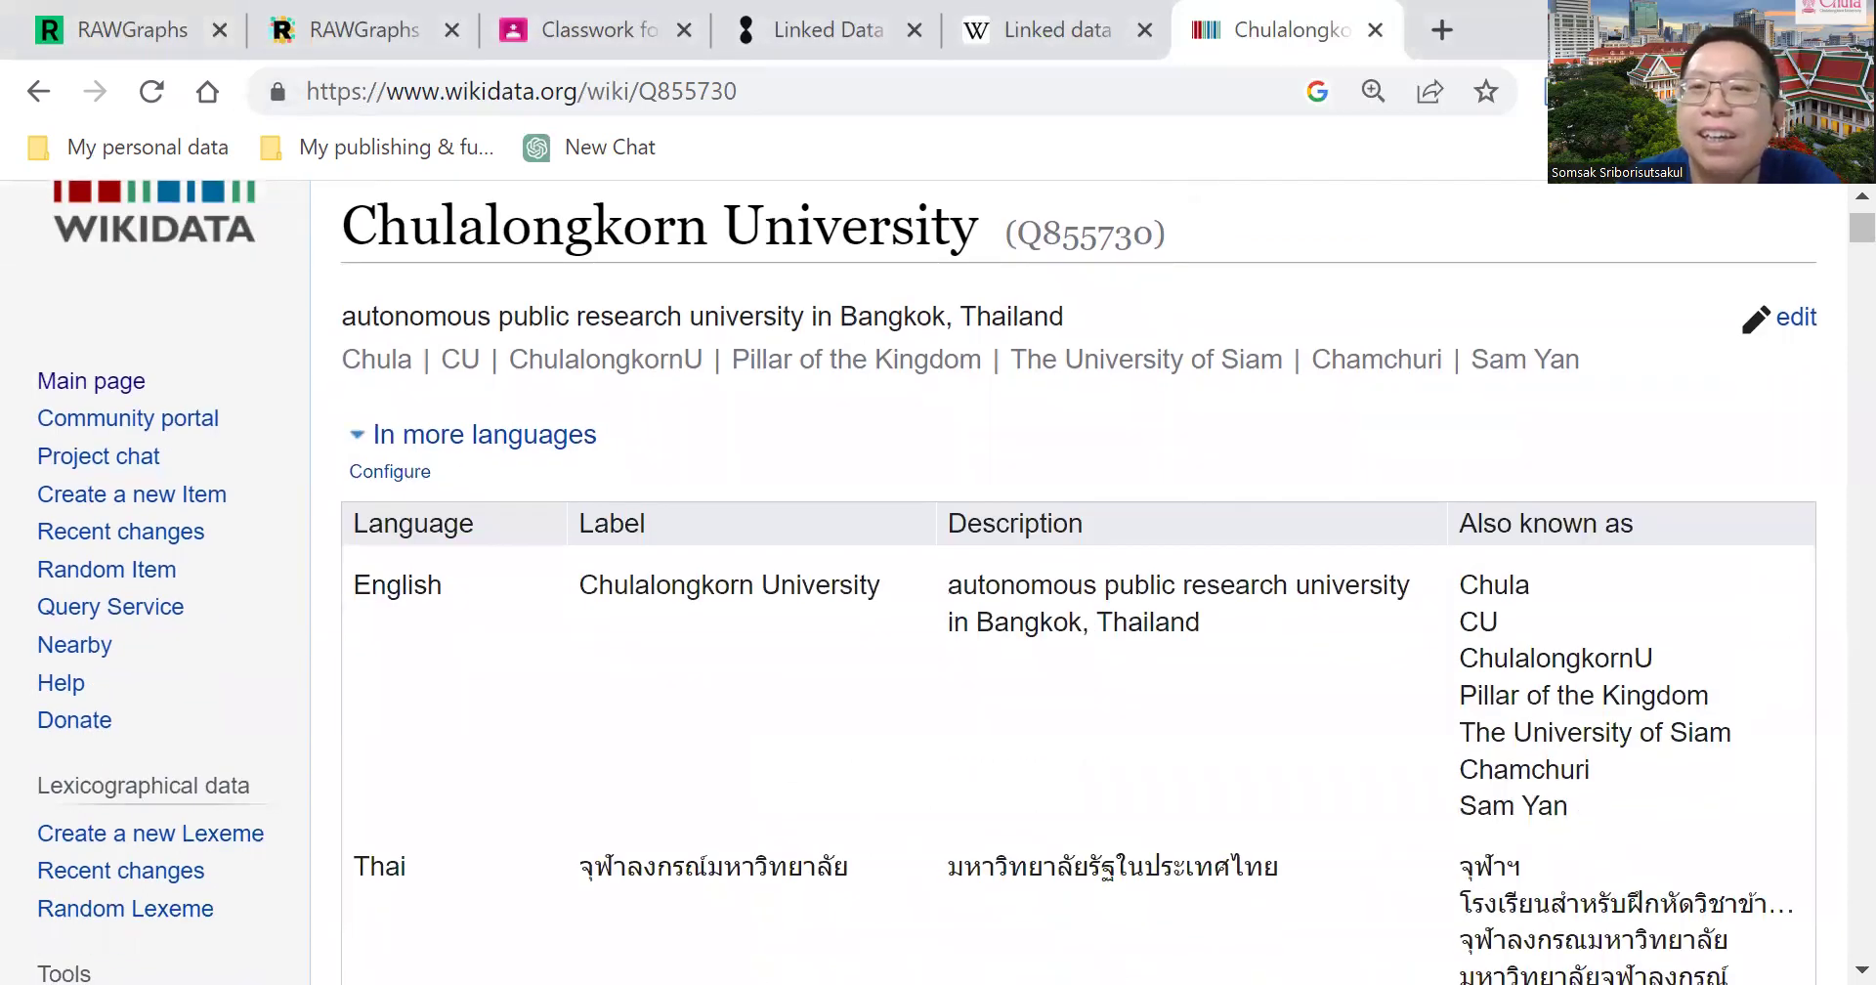
scroll(1593, 467, down, 2)
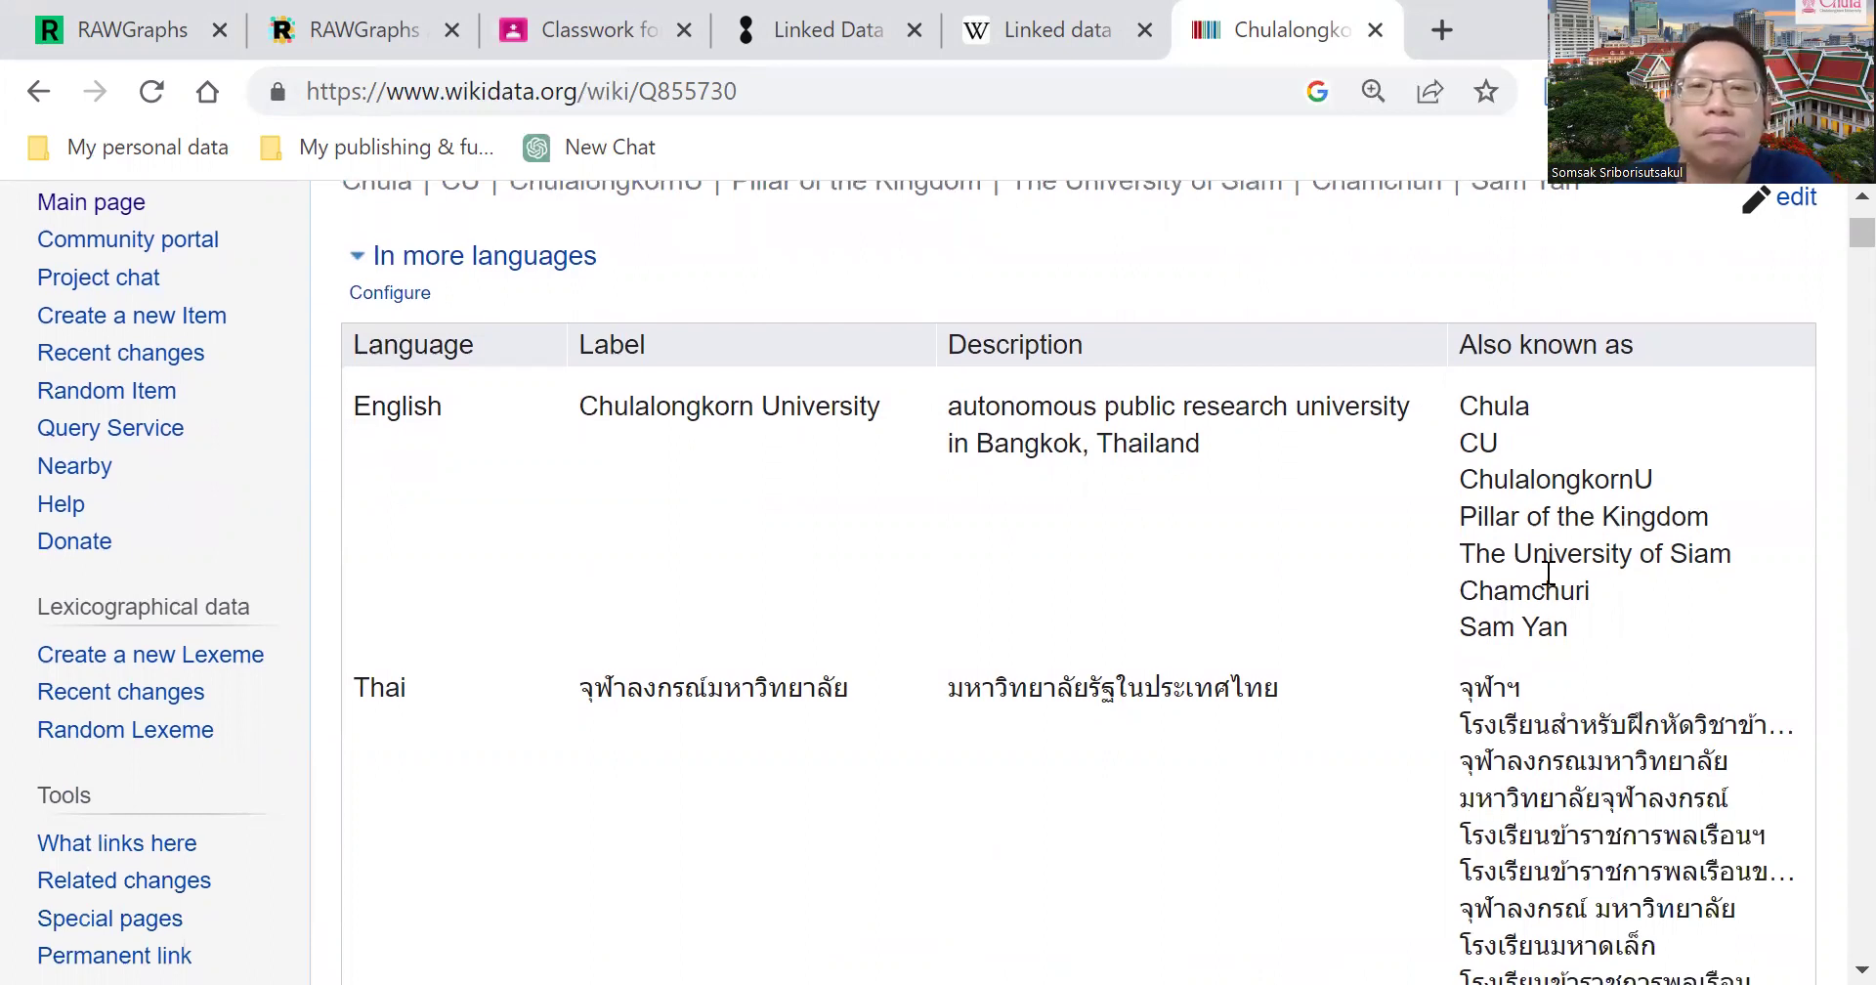
scroll(1574, 576, down, 3)
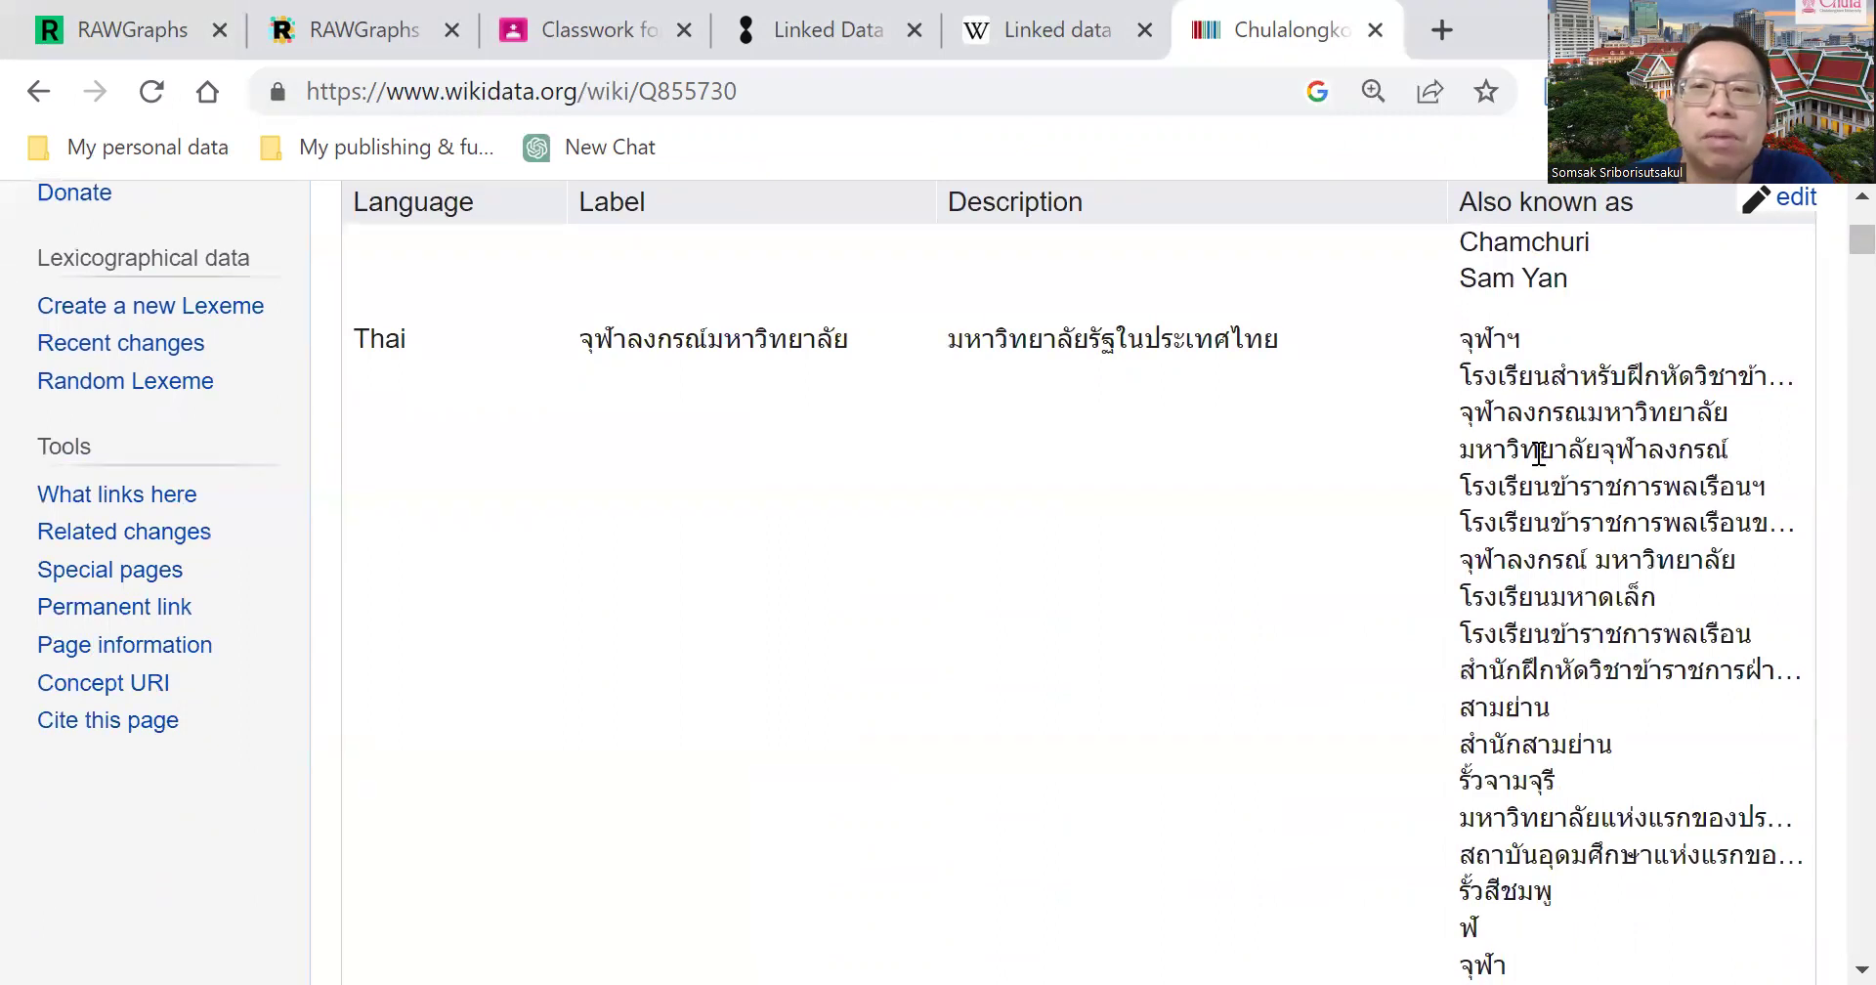
scroll(1539, 452, up, 3)
scroll(1530, 440, down, 5)
scroll(1530, 445, up, 2)
scroll(1532, 453, down, 5)
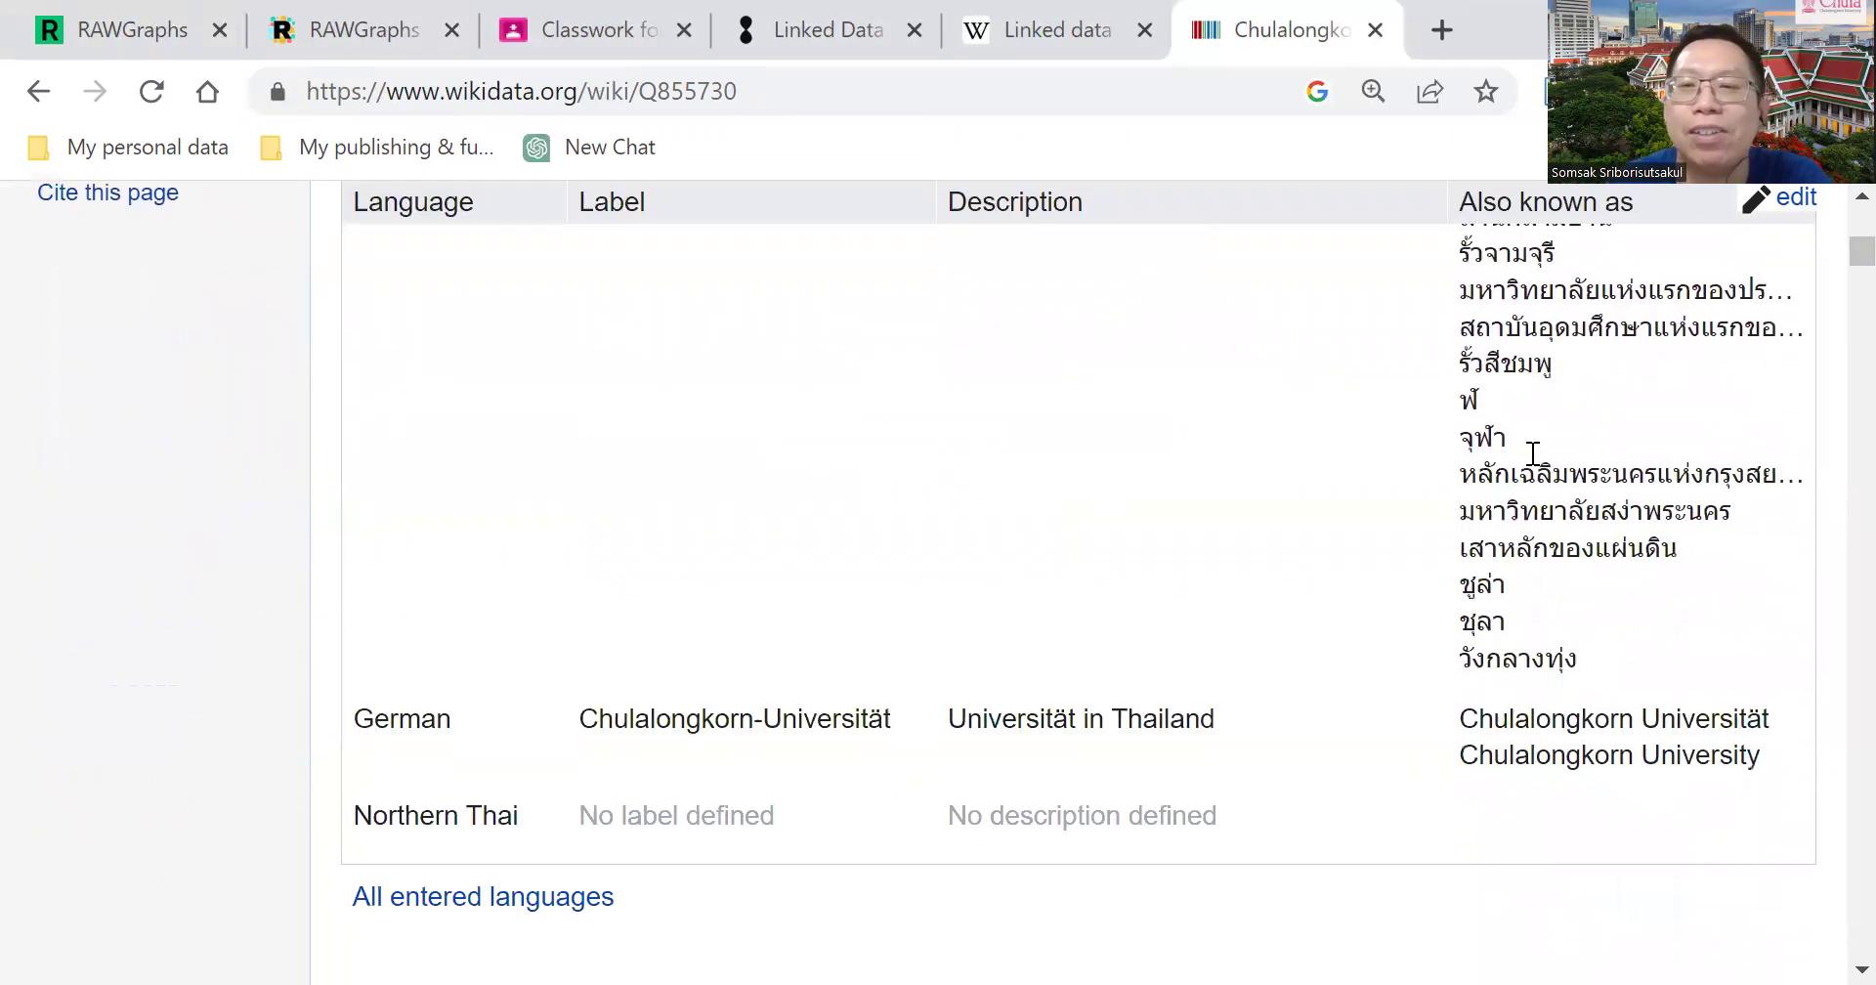
scroll(1527, 451, down, 2)
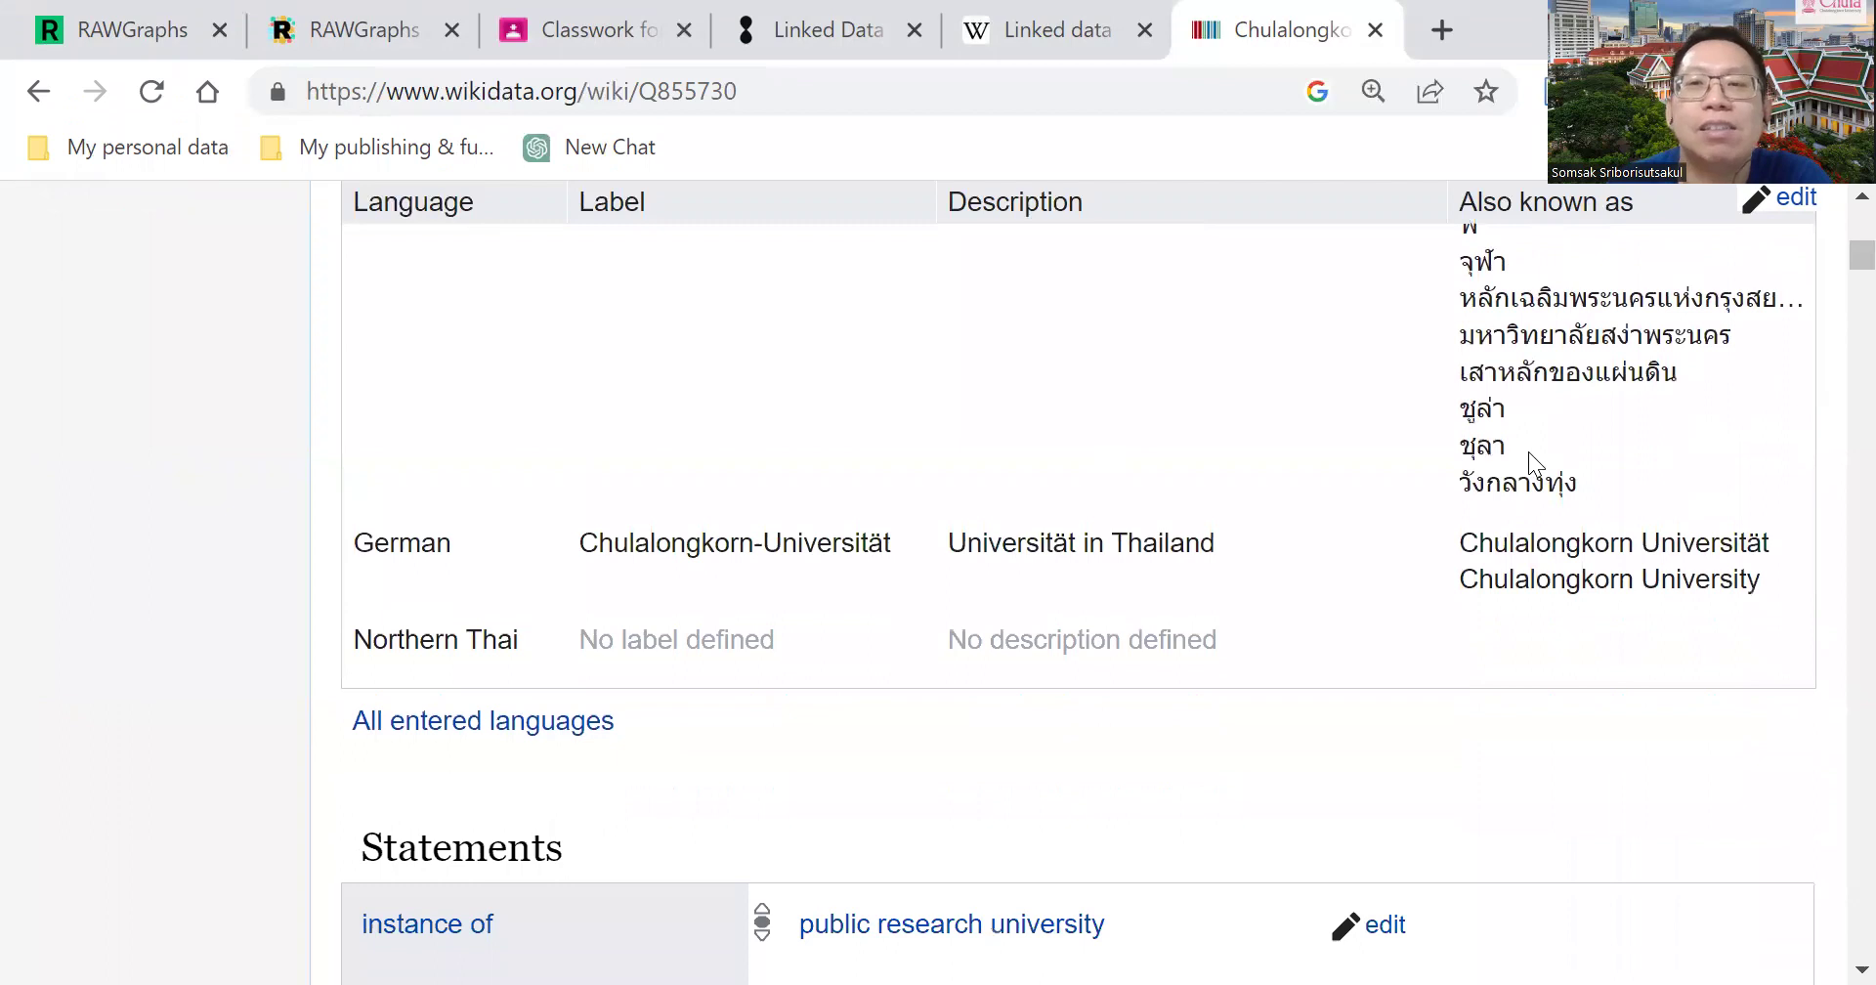
scroll(1528, 452, up, 2)
scroll(1528, 451, down, 2)
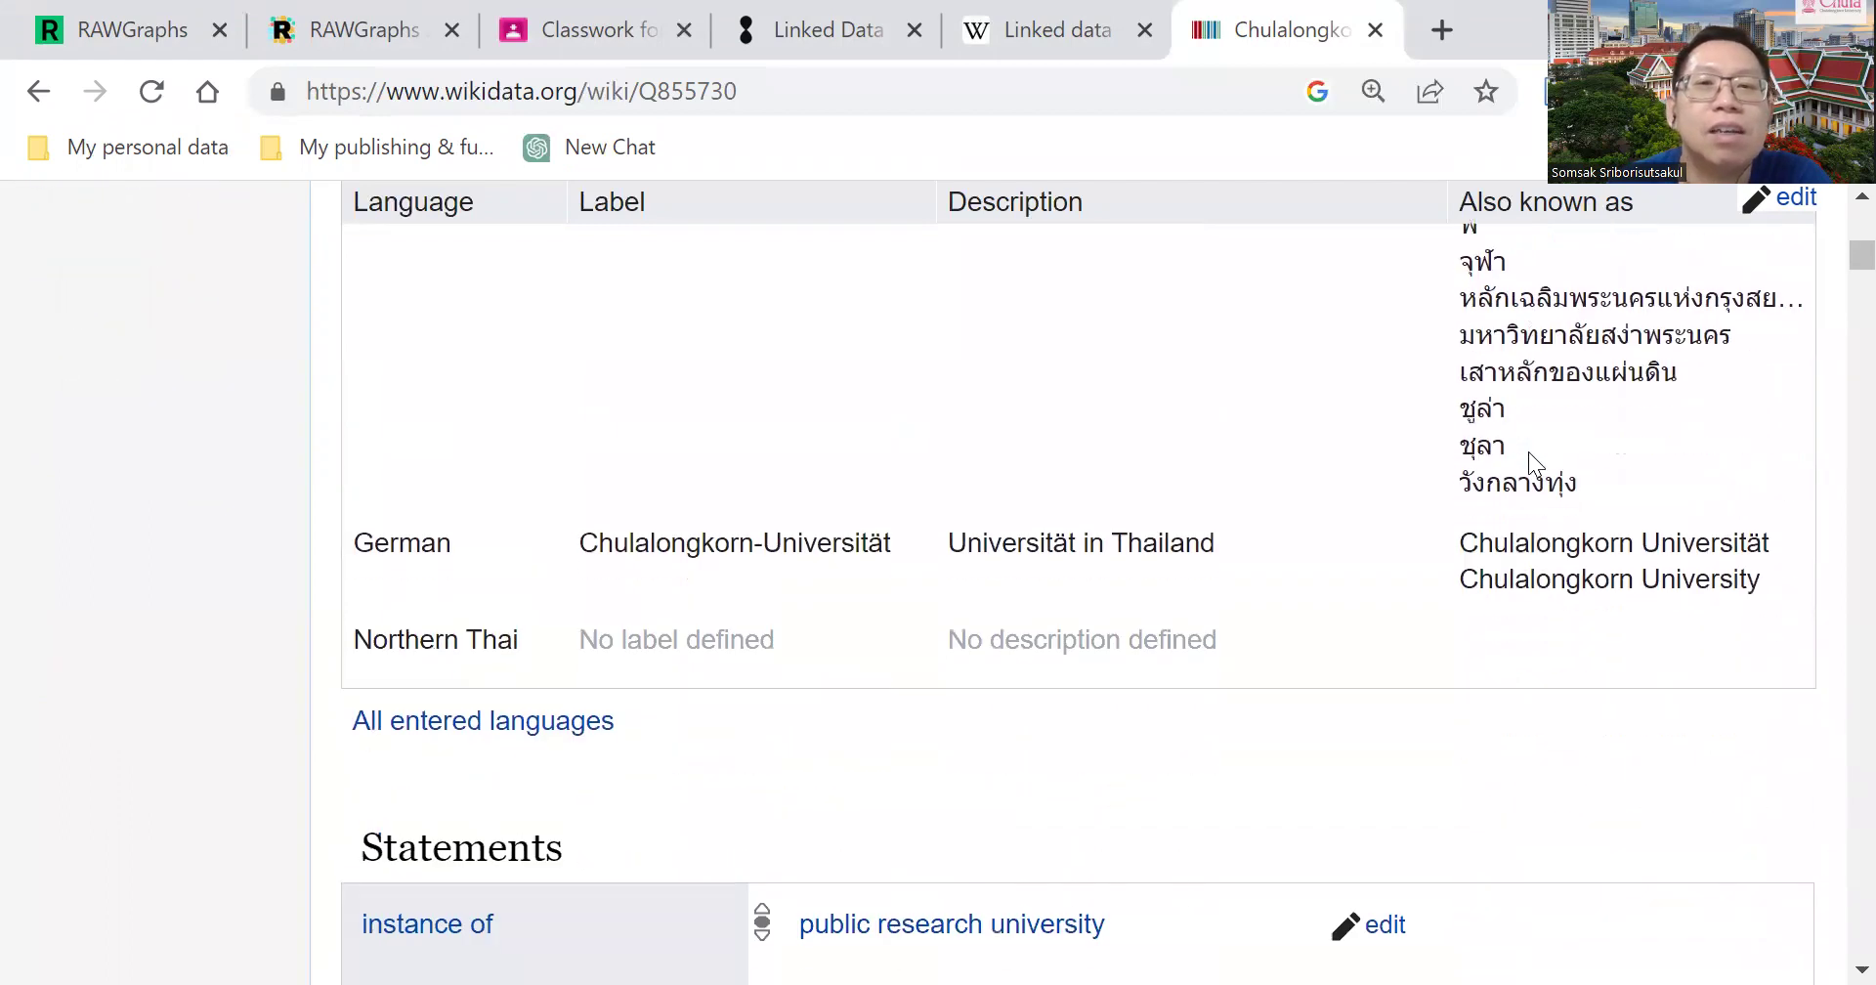
scroll(1528, 451, up, 2)
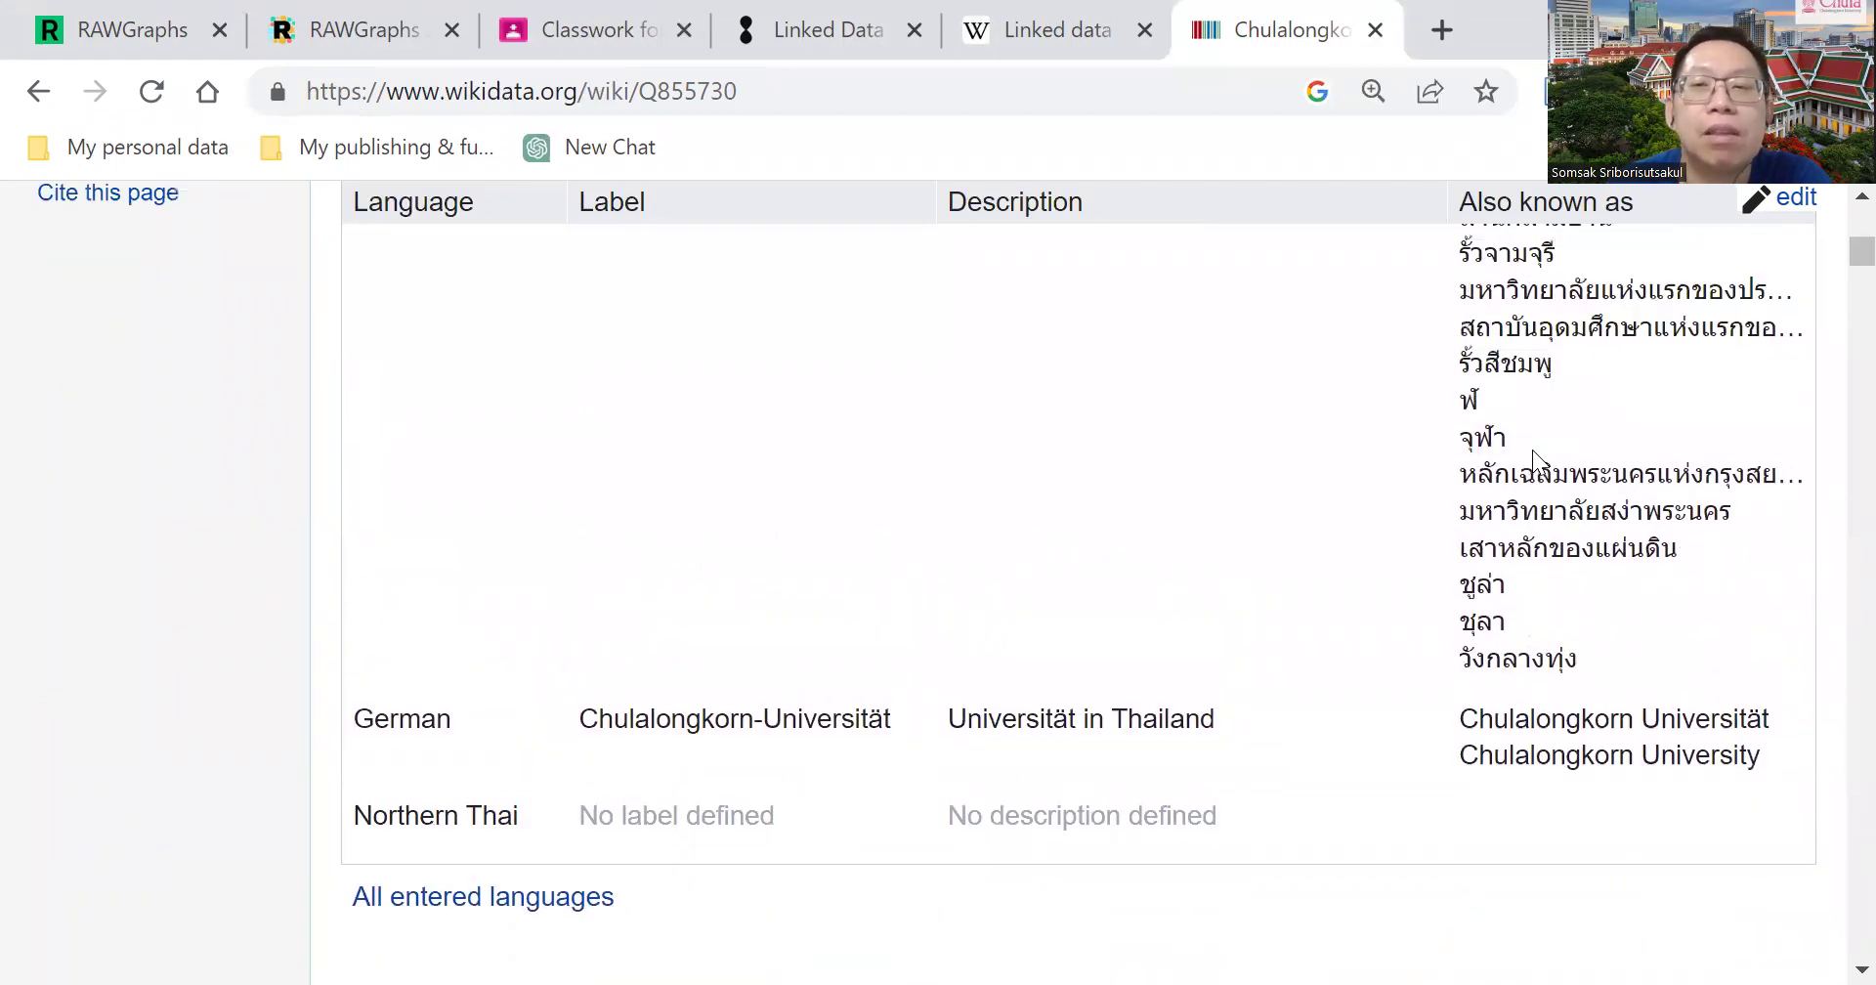
scroll(1534, 448, down, 4)
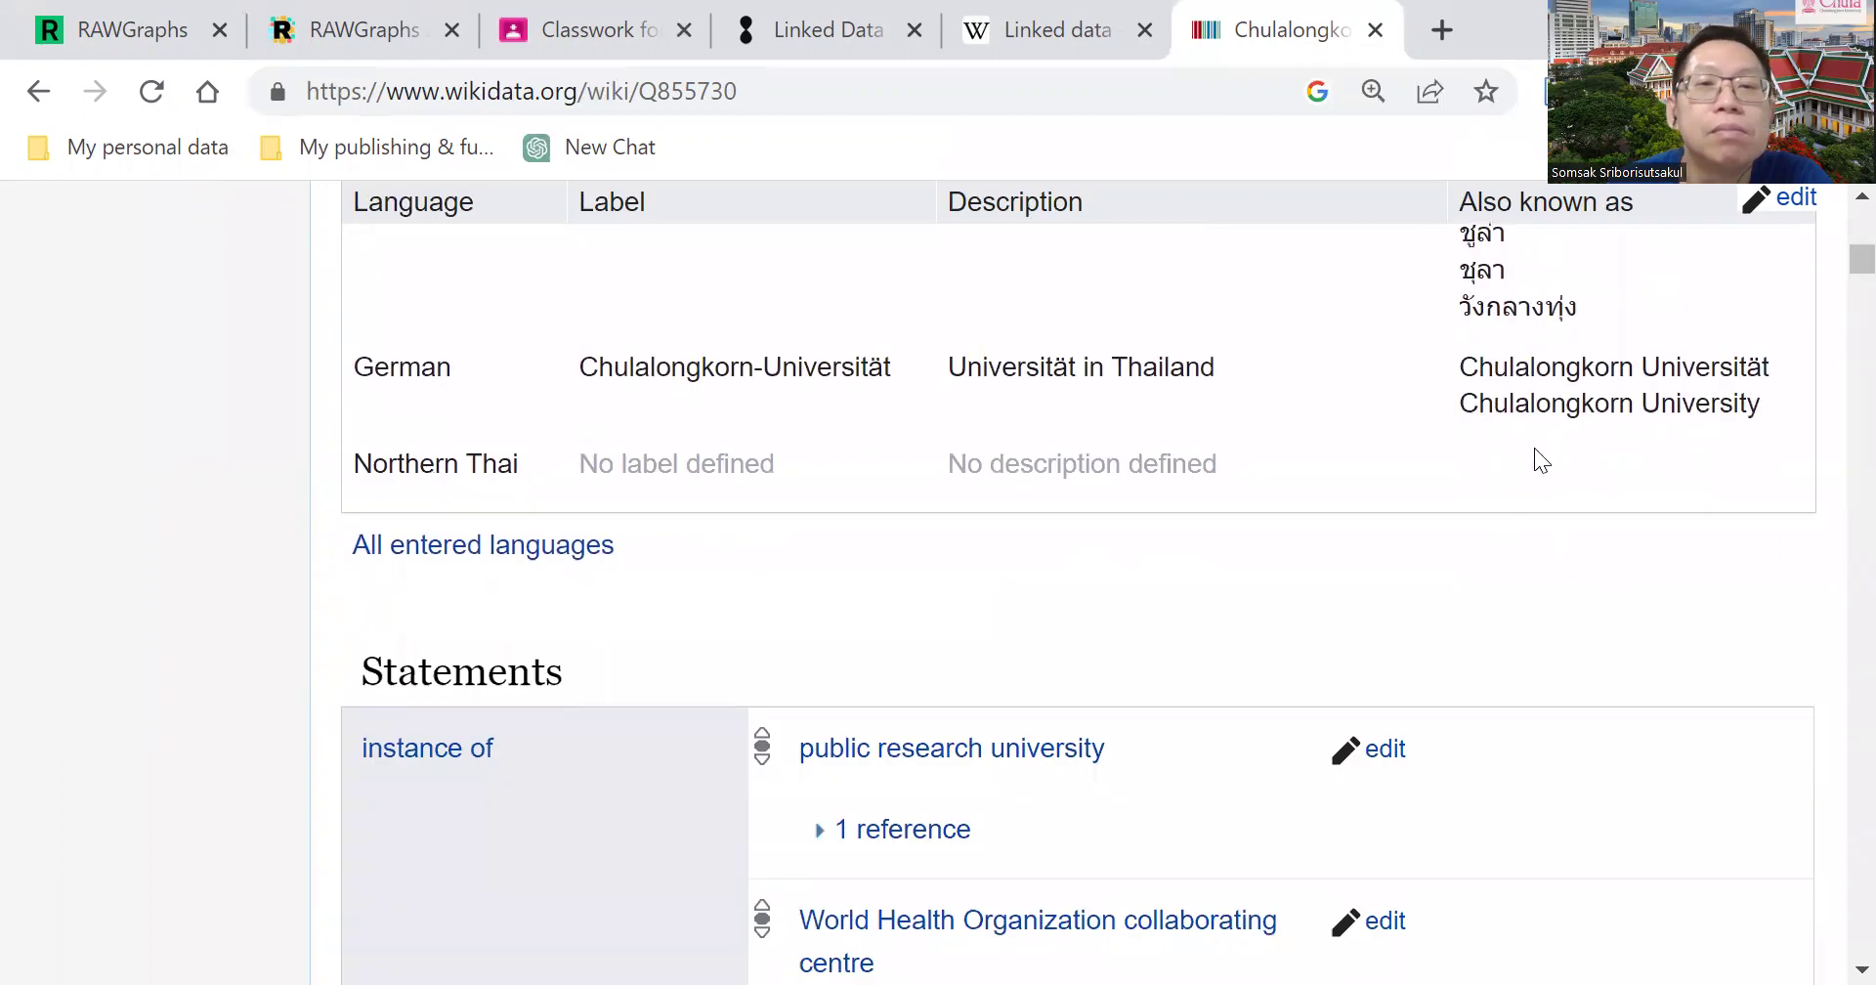
Examine the "instance of" statements and the reference under World Health Organization collaborating centre
scroll(1534, 448, down, 2)
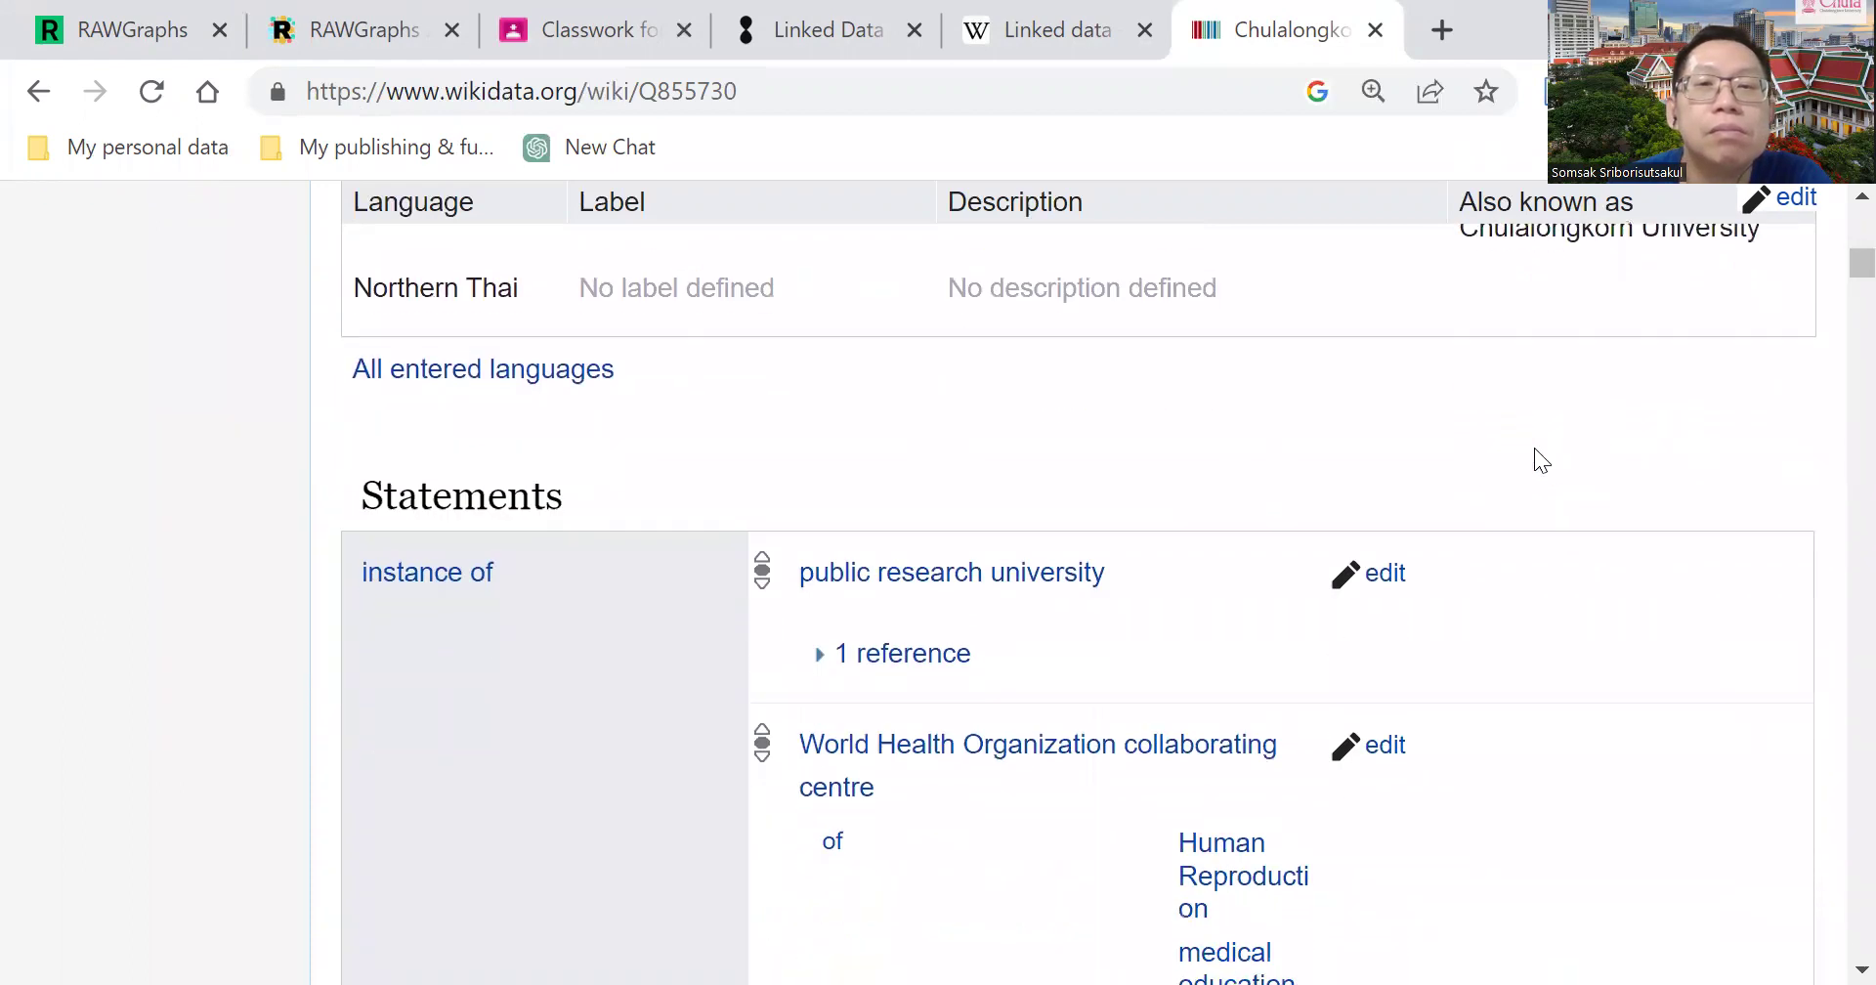
scroll(1534, 448, down, 2)
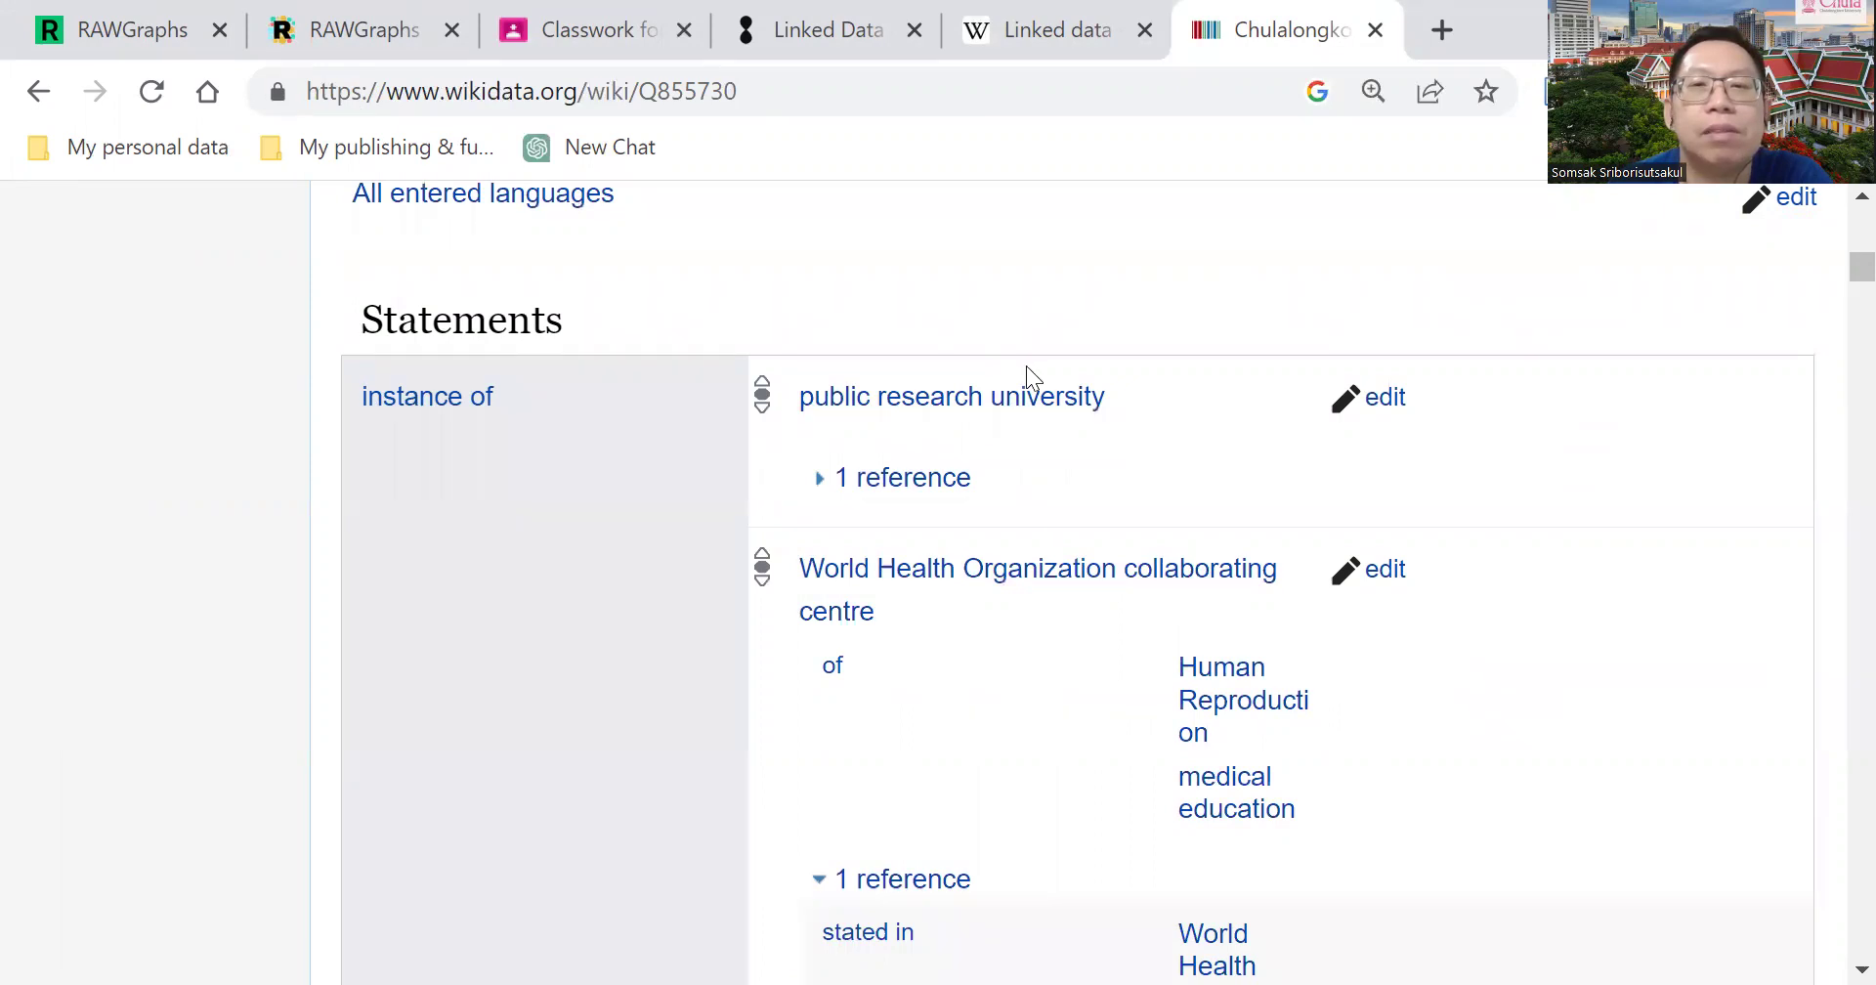
scroll(1026, 371, down, 3)
scroll(1026, 367, down, 3)
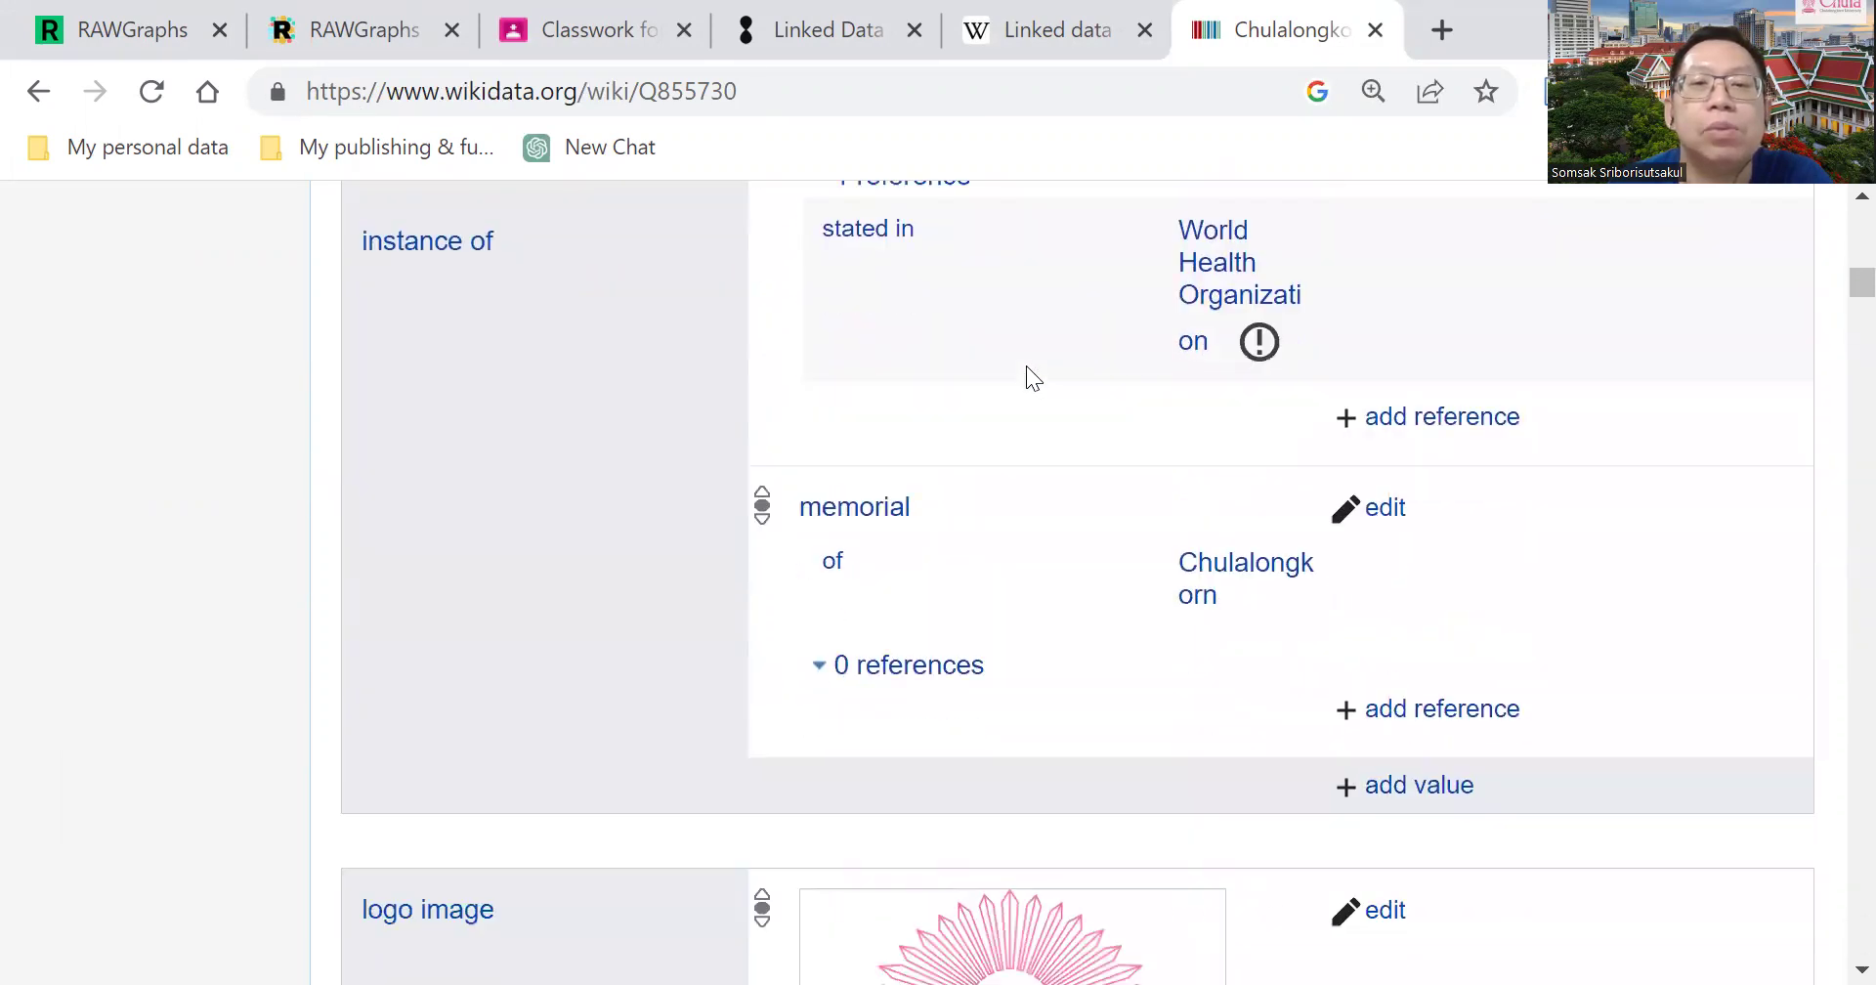
scroll(837, 254, up, 3)
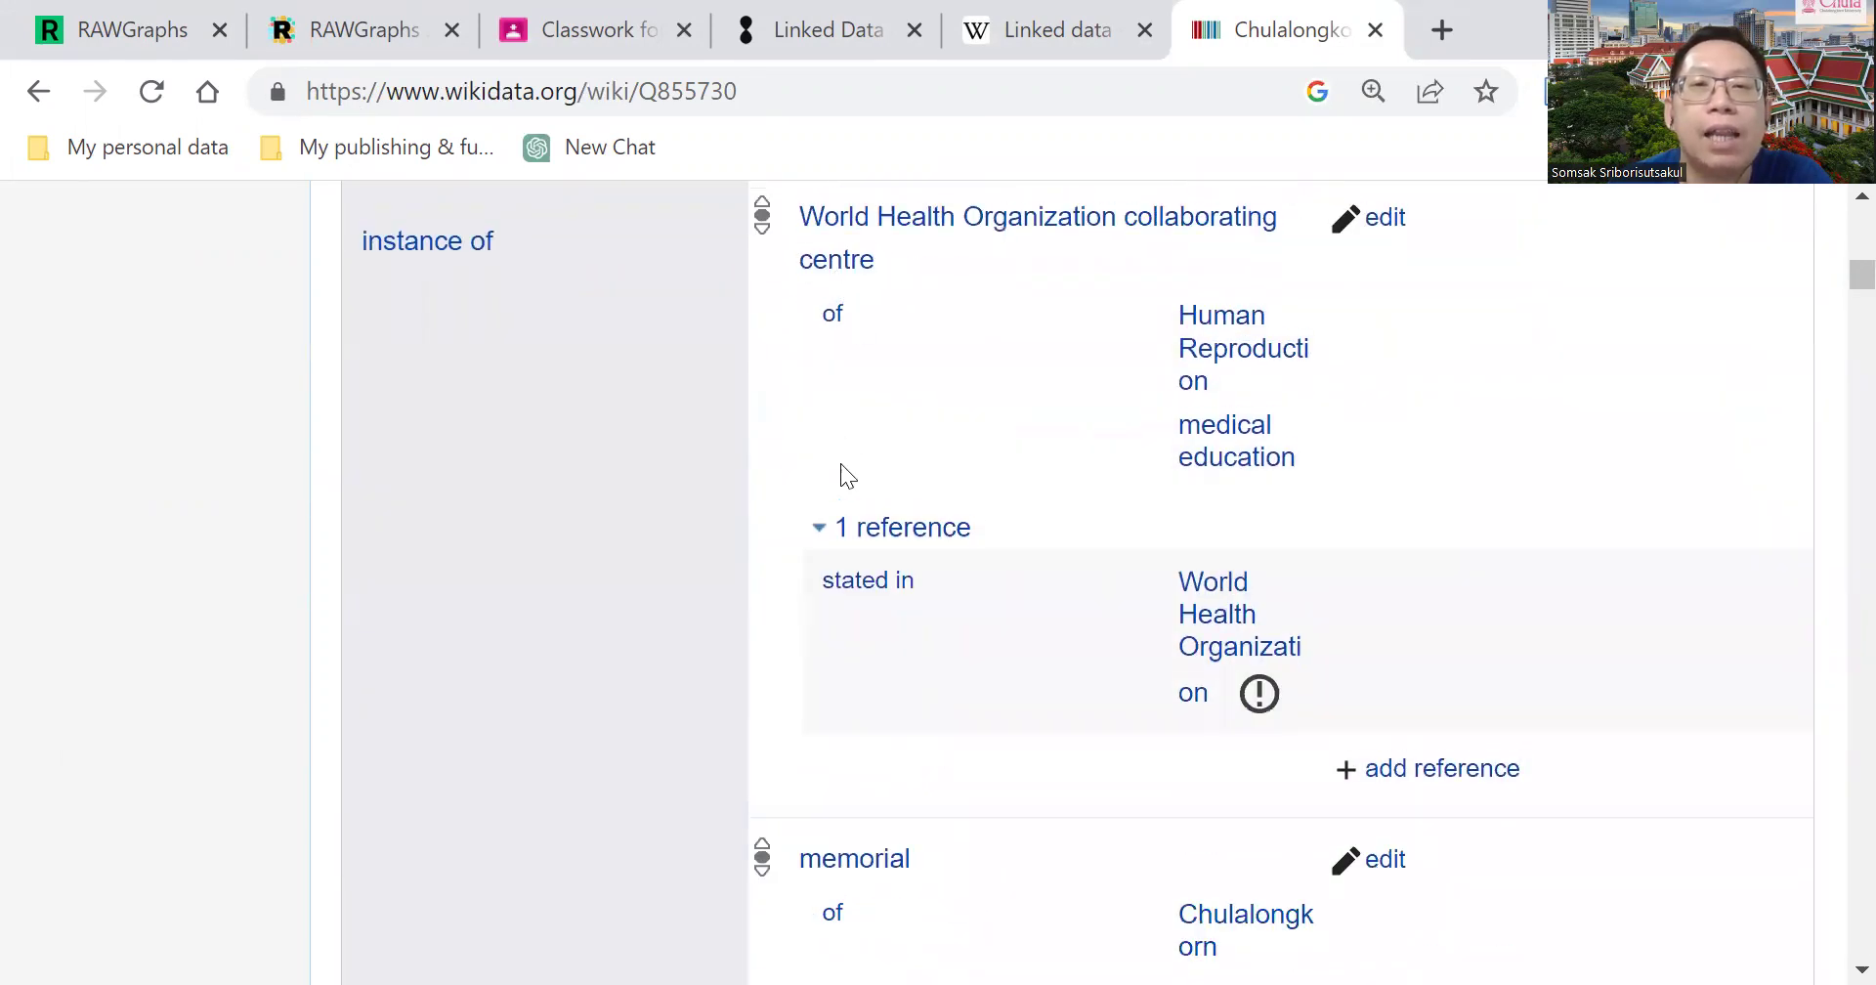
click(865, 533)
click(818, 535)
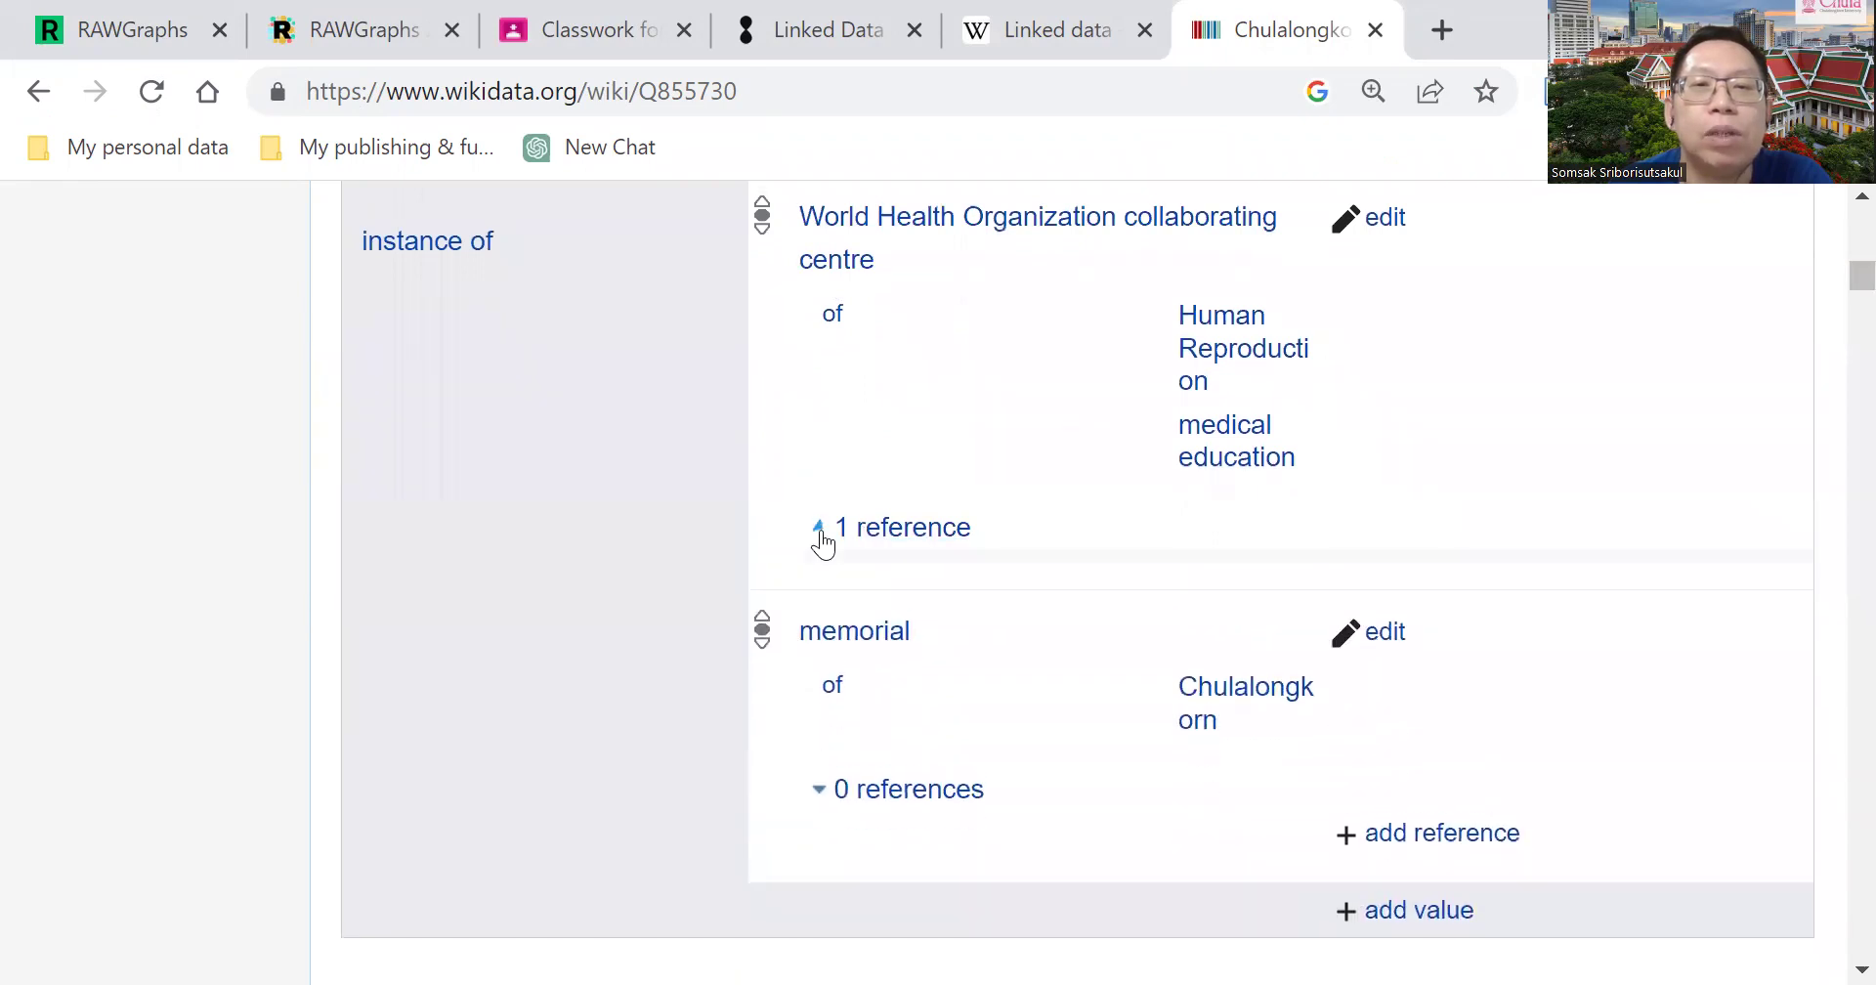
Examine the item's logo image and image statements, including the file details and media legend
scroll(826, 541, down, 5)
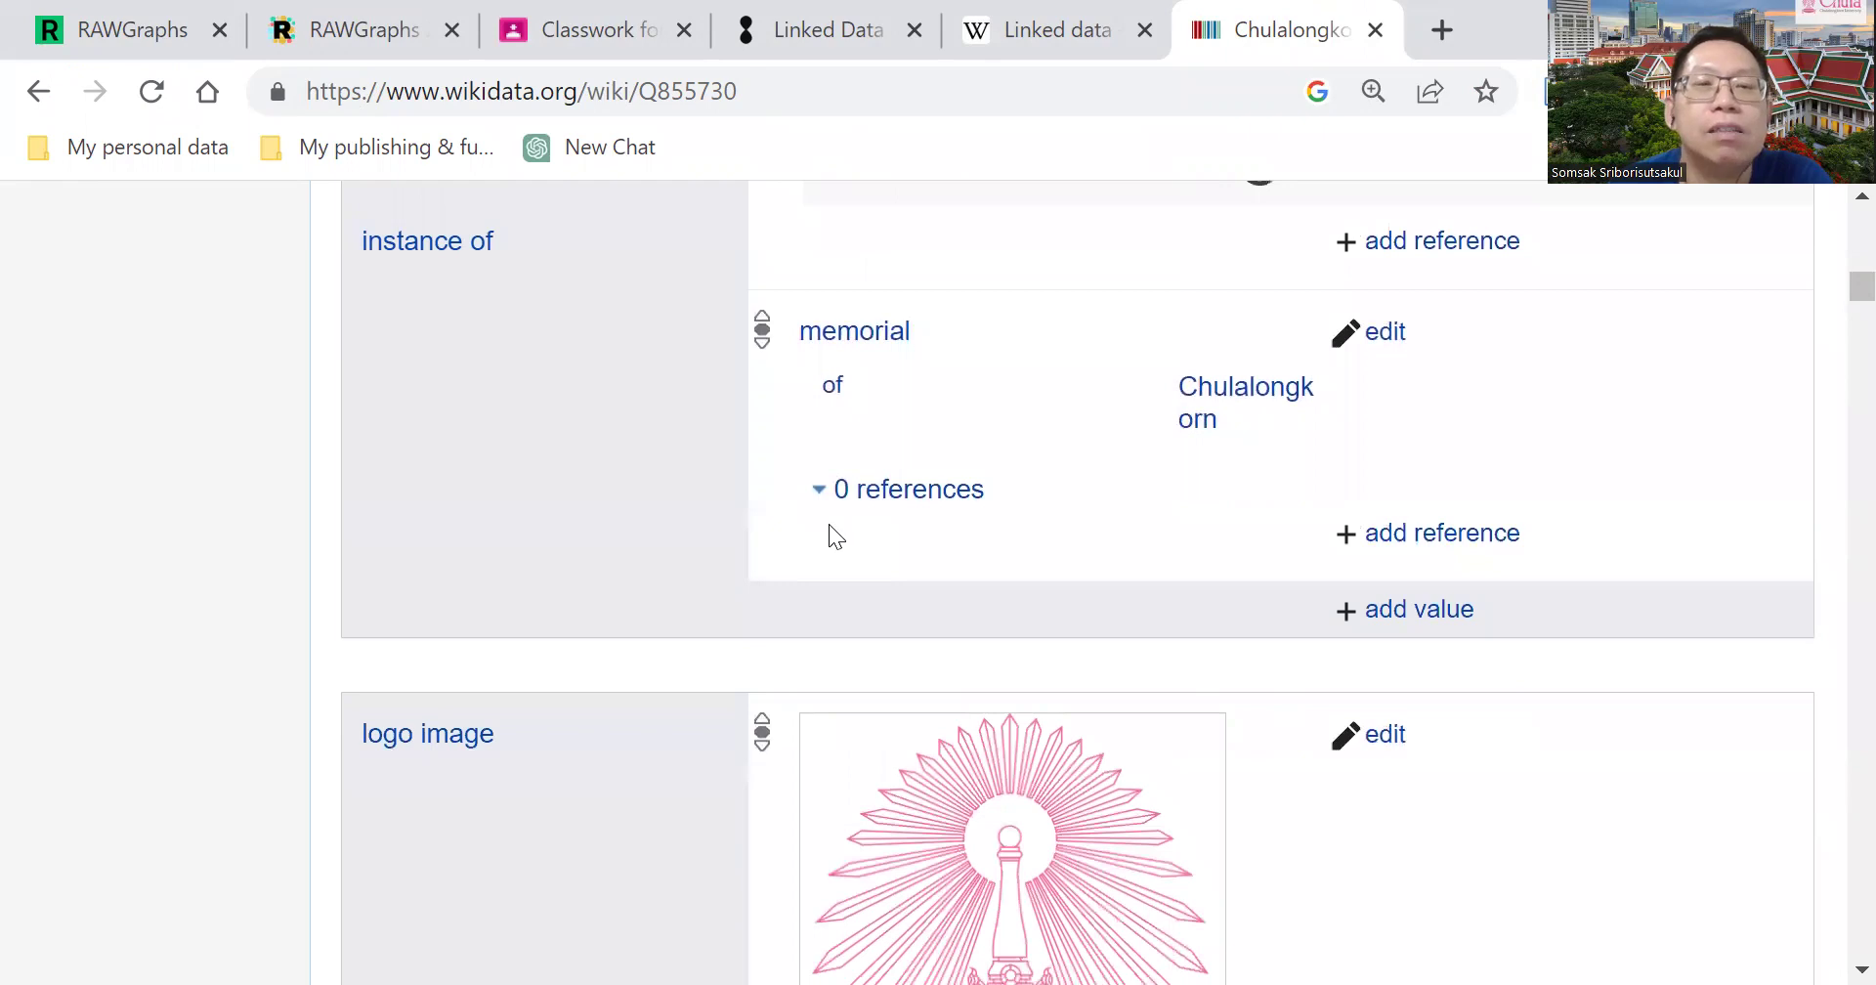
scroll(828, 528, down, 8)
scroll(831, 530, up, 2)
scroll(832, 536, down, 3)
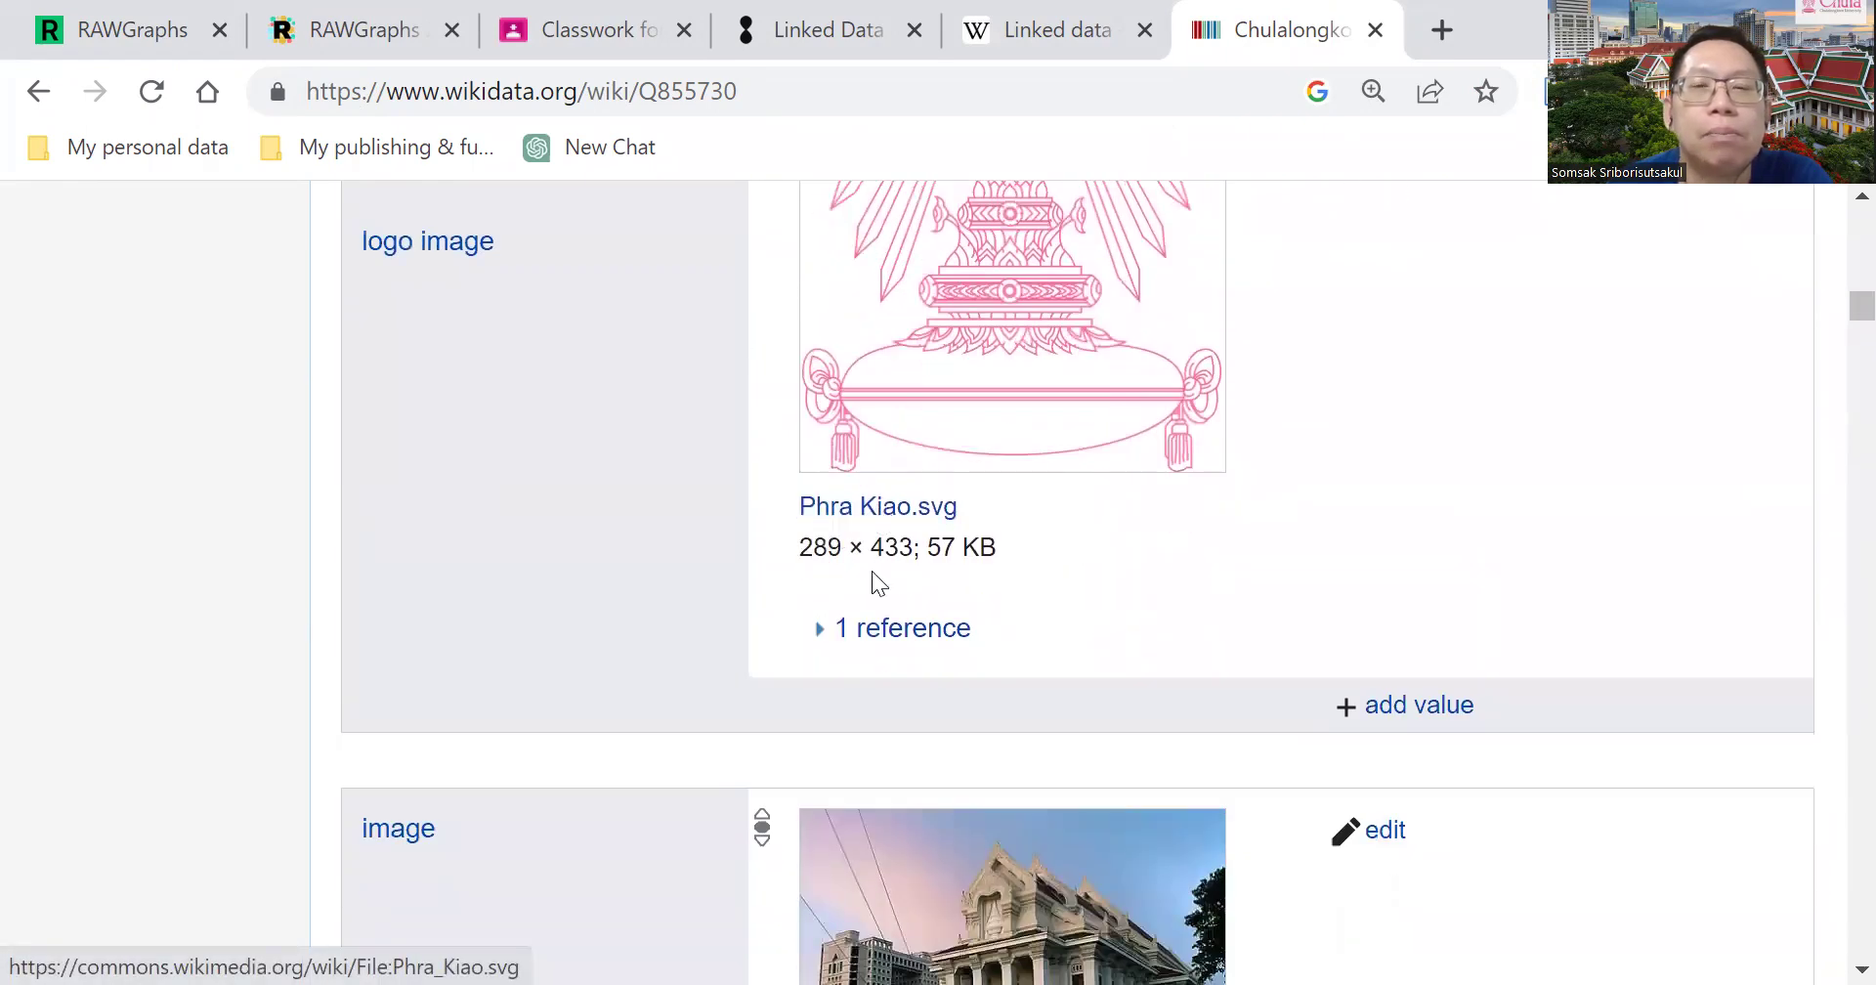
scroll(875, 567, down, 5)
scroll(873, 580, down, 10)
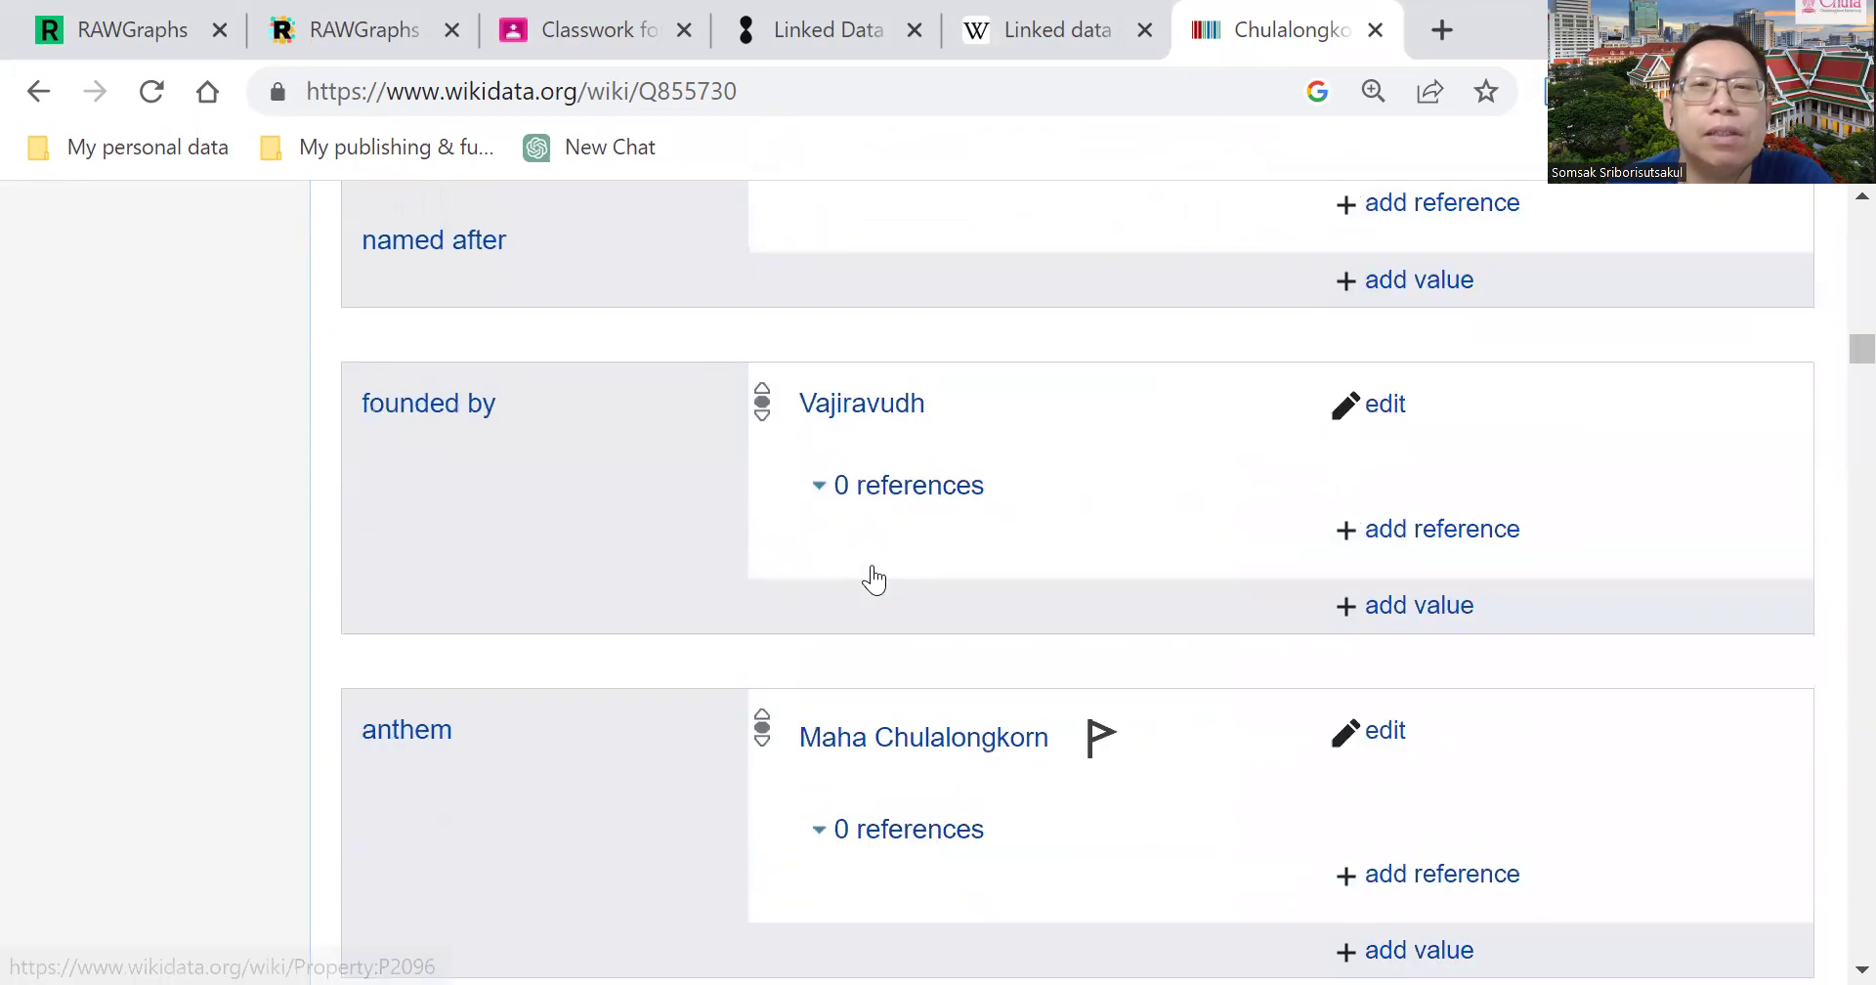
scroll(871, 563, up, 8)
scroll(872, 561, up, 6)
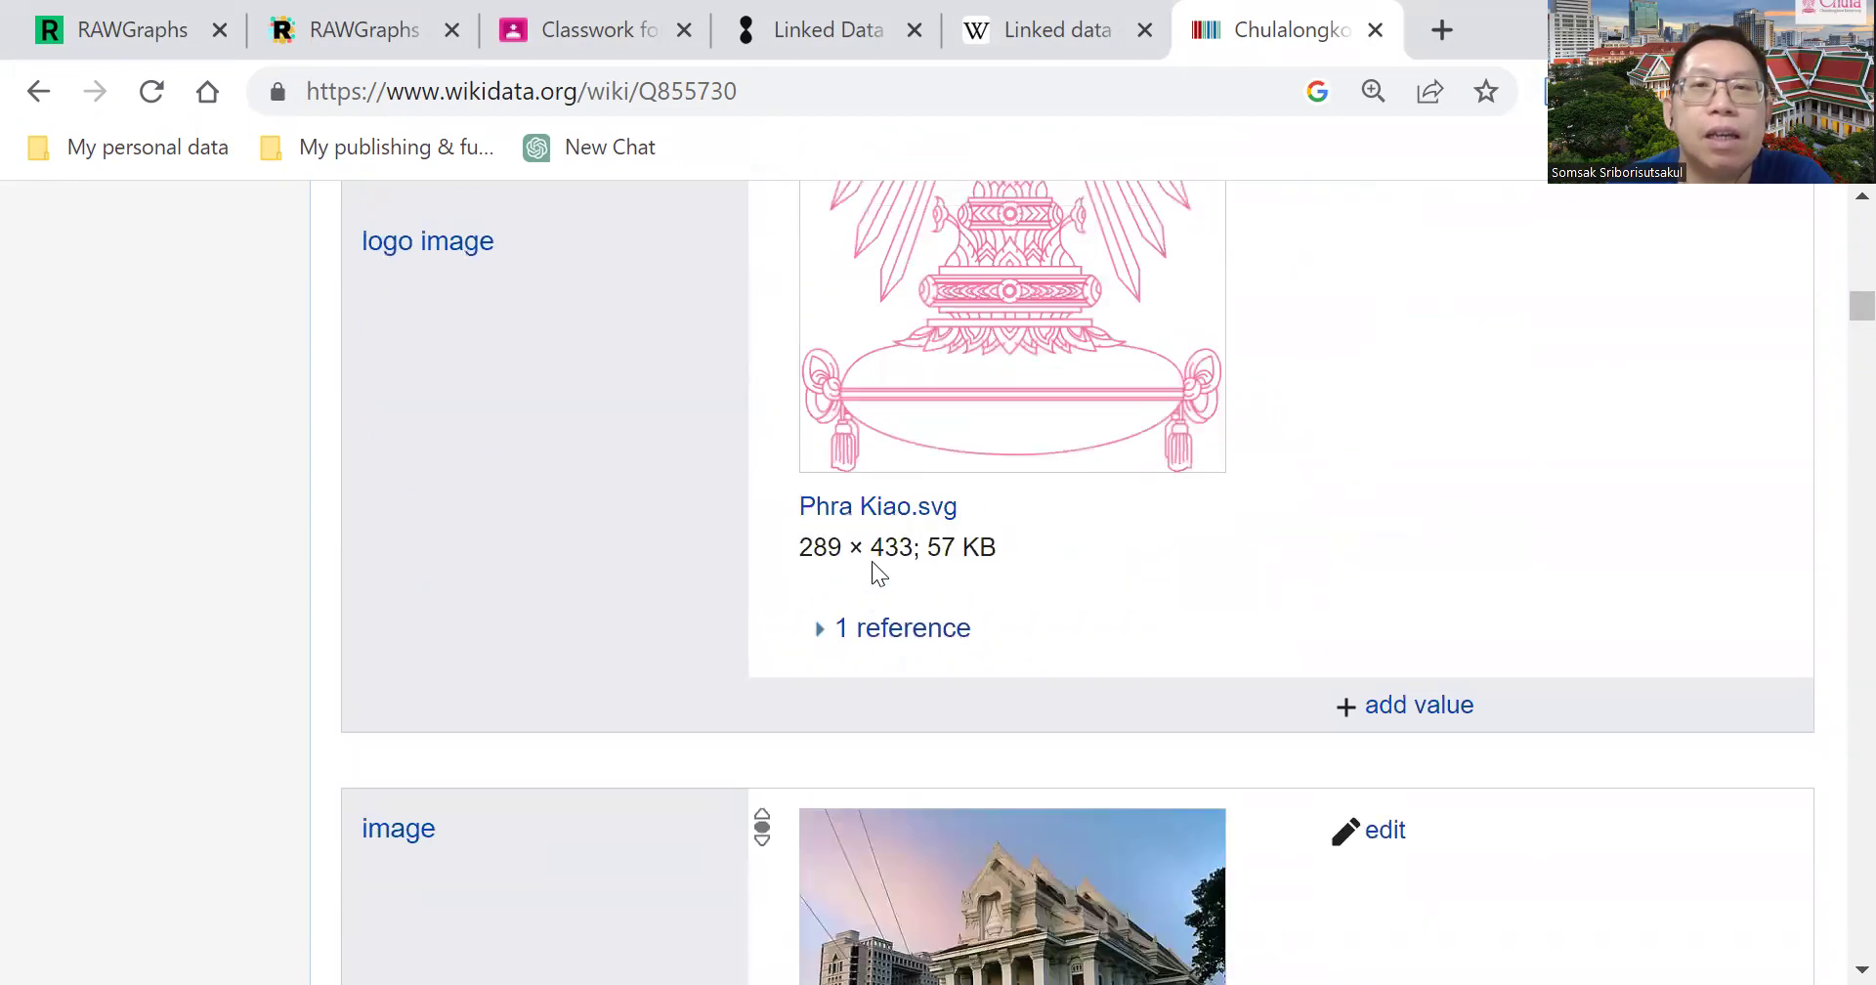
scroll(872, 560, down, 5)
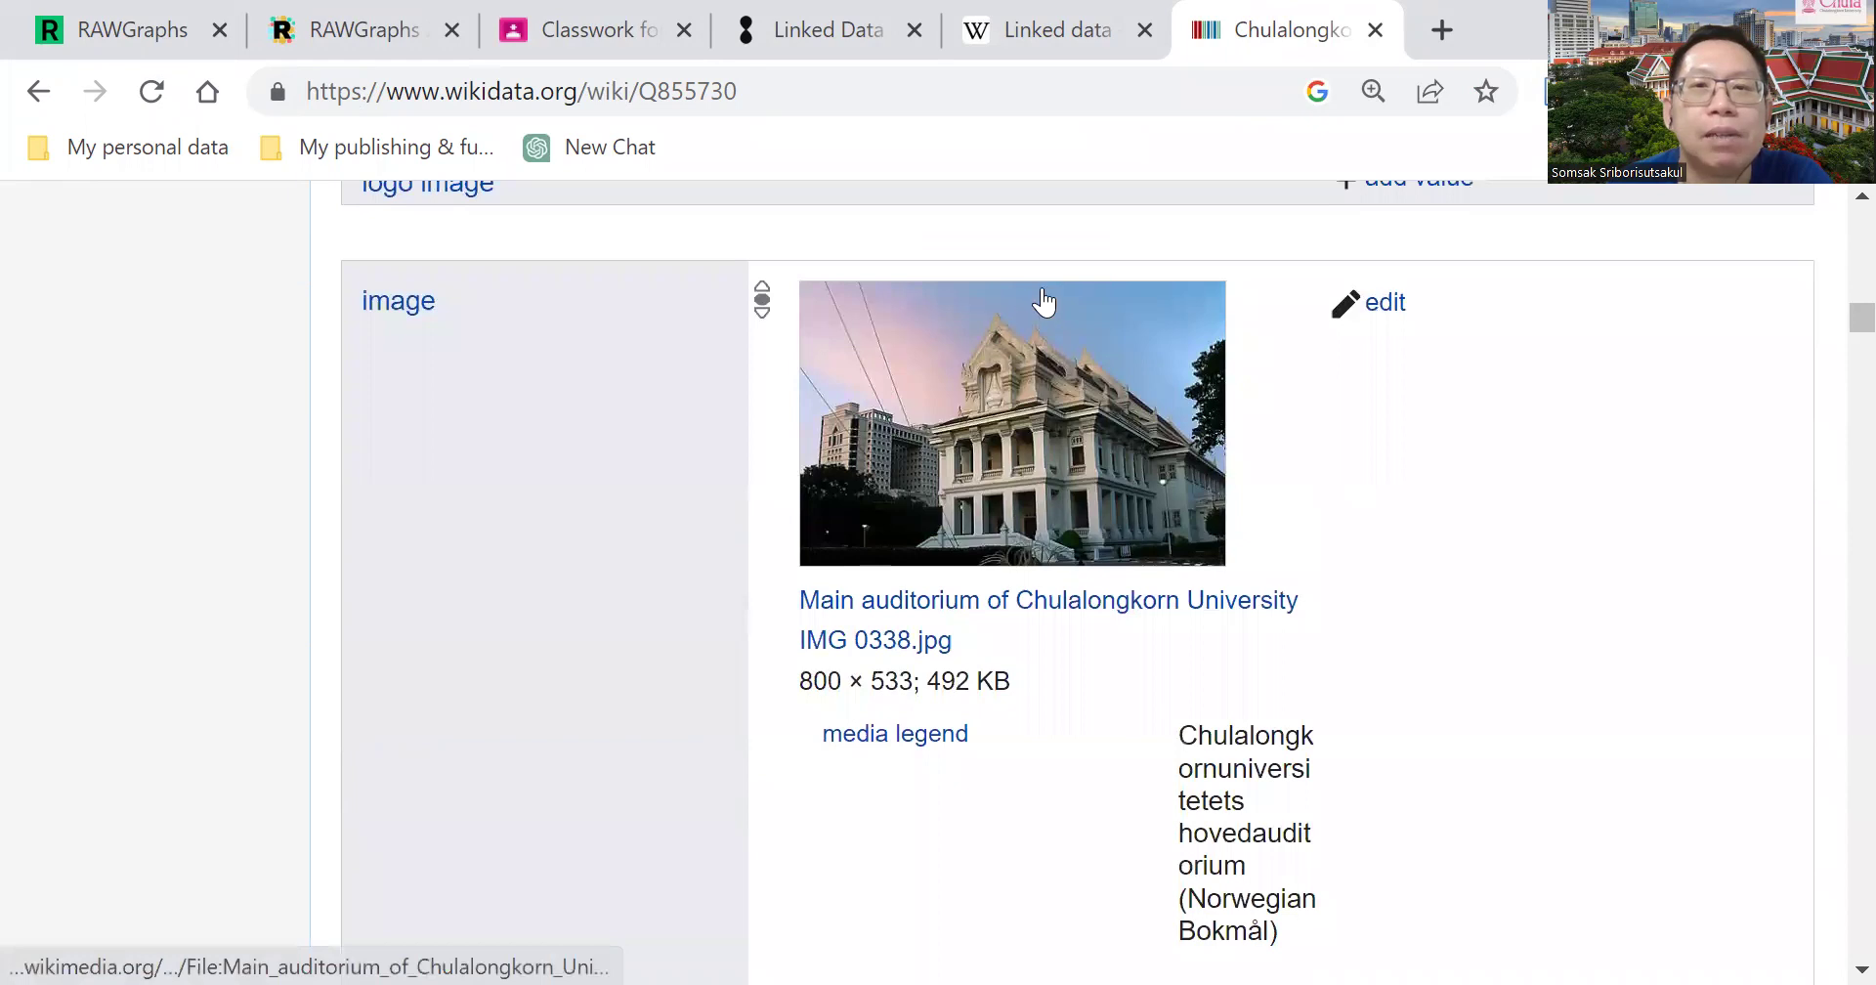
scroll(1042, 313, down, 5)
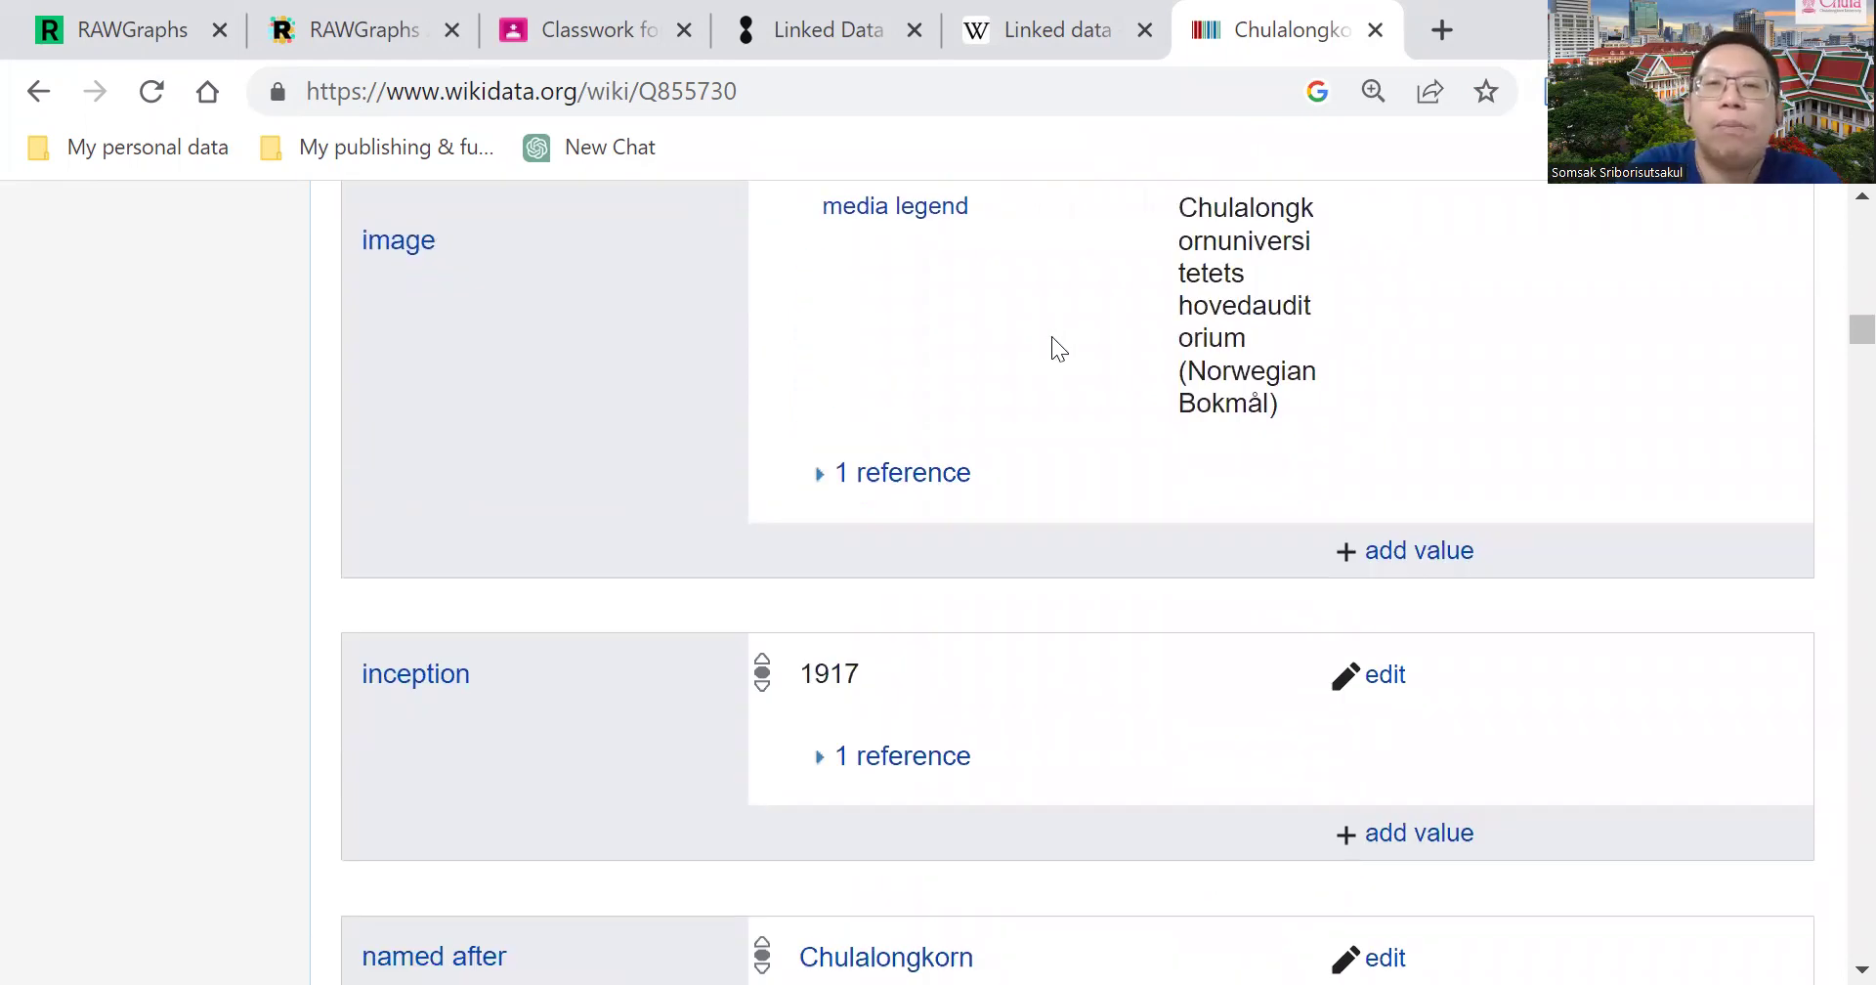
Look through the remaining statements, including coordinate location, owner of and partnership with, and return to the item's heading
scroll(934, 430, down, 3)
scroll(926, 432, down, 12)
scroll(923, 430, down, 20)
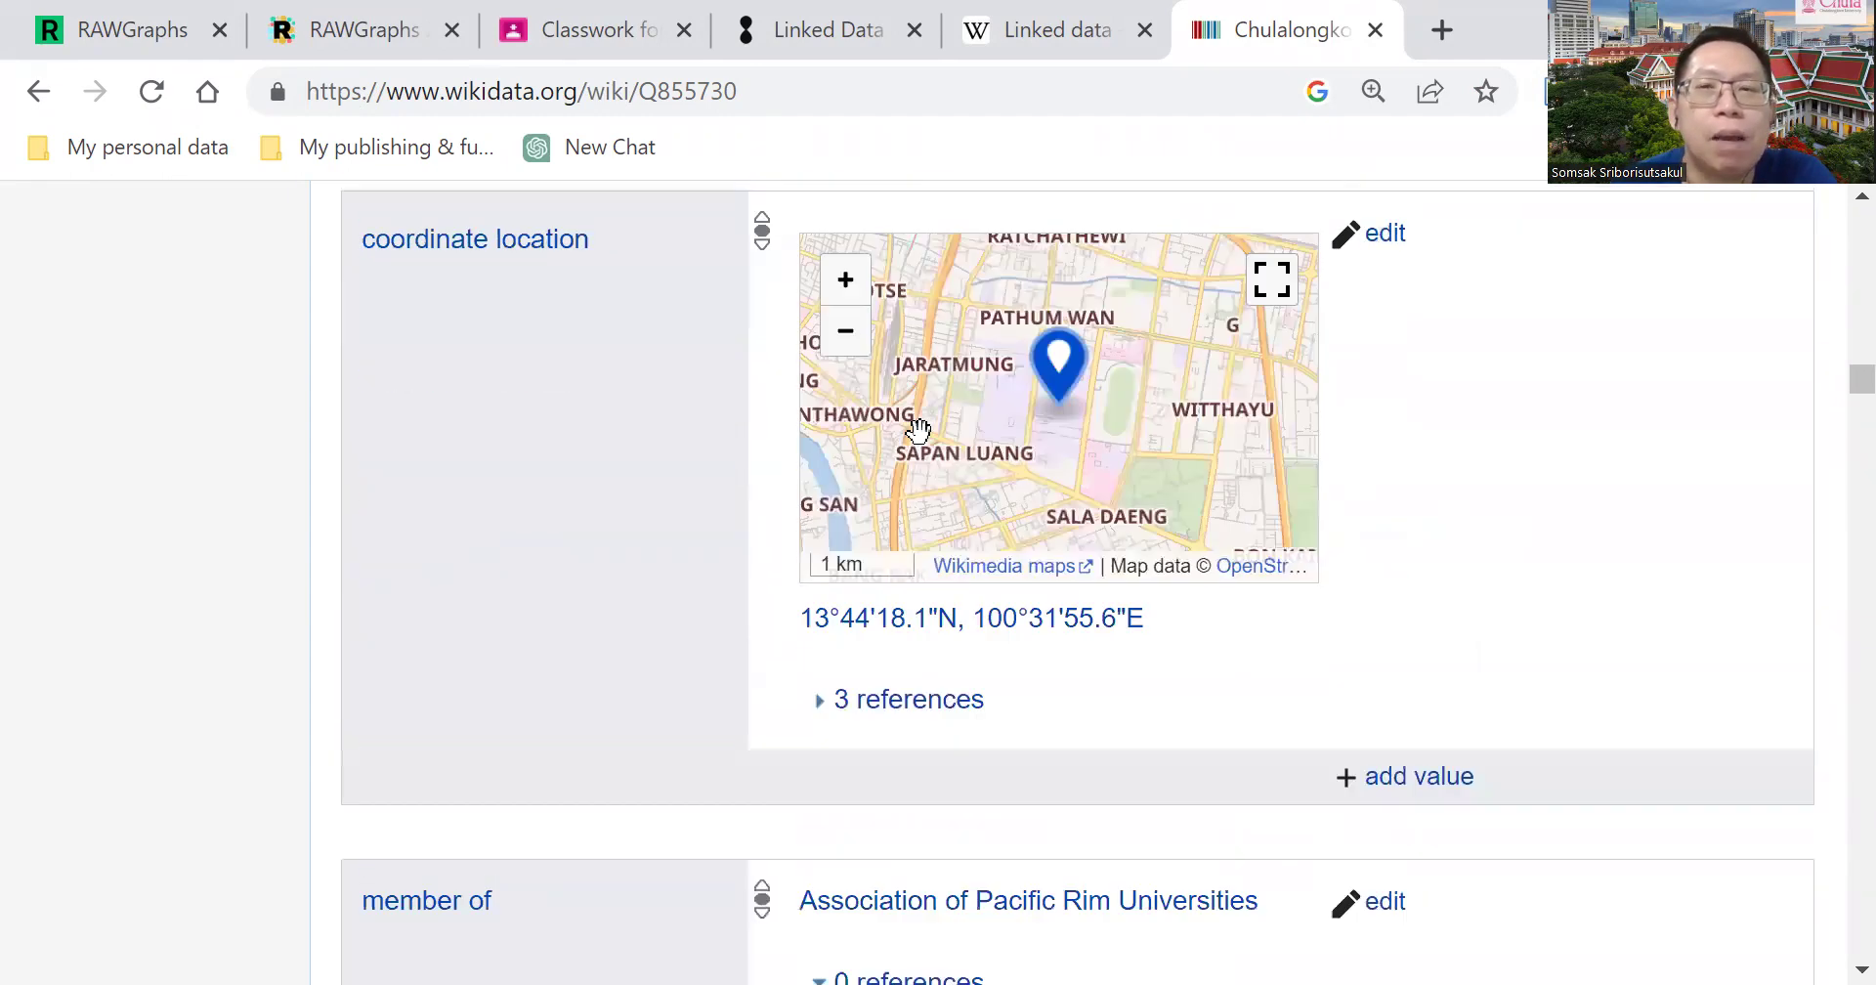
scroll(915, 458, down, 3)
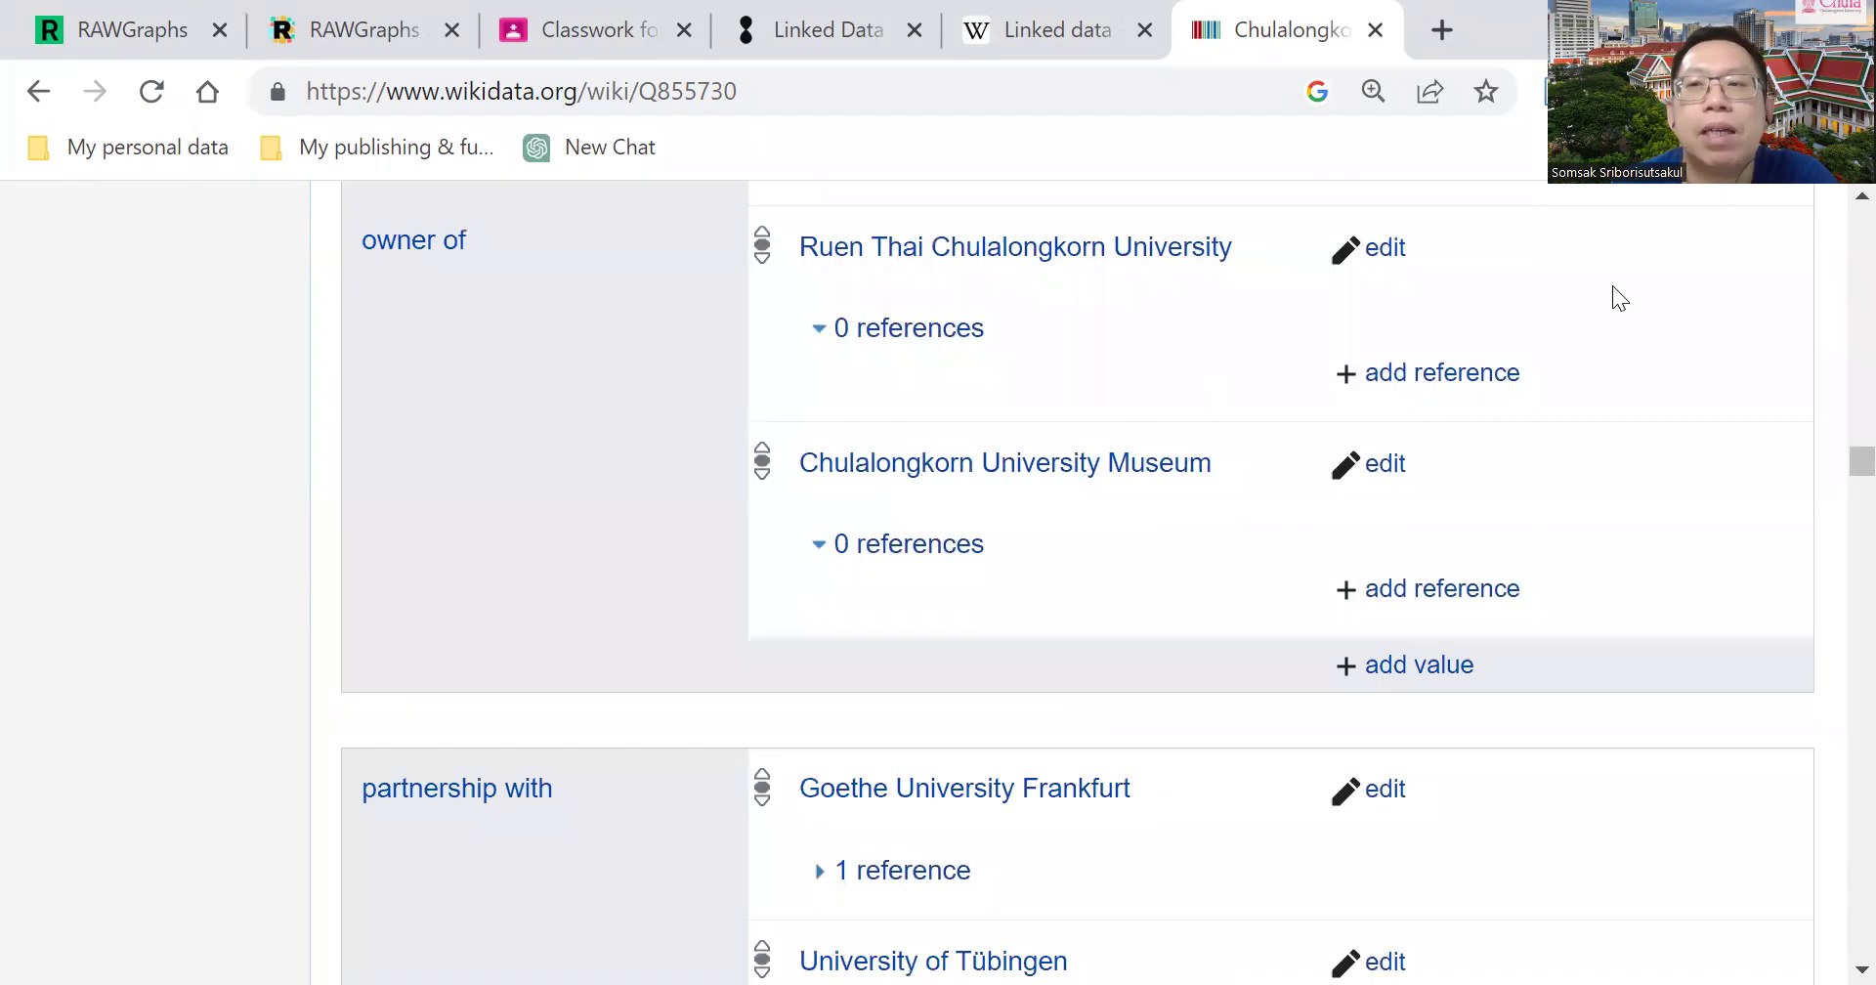
scroll(1835, 293, up, 3)
key(Home)
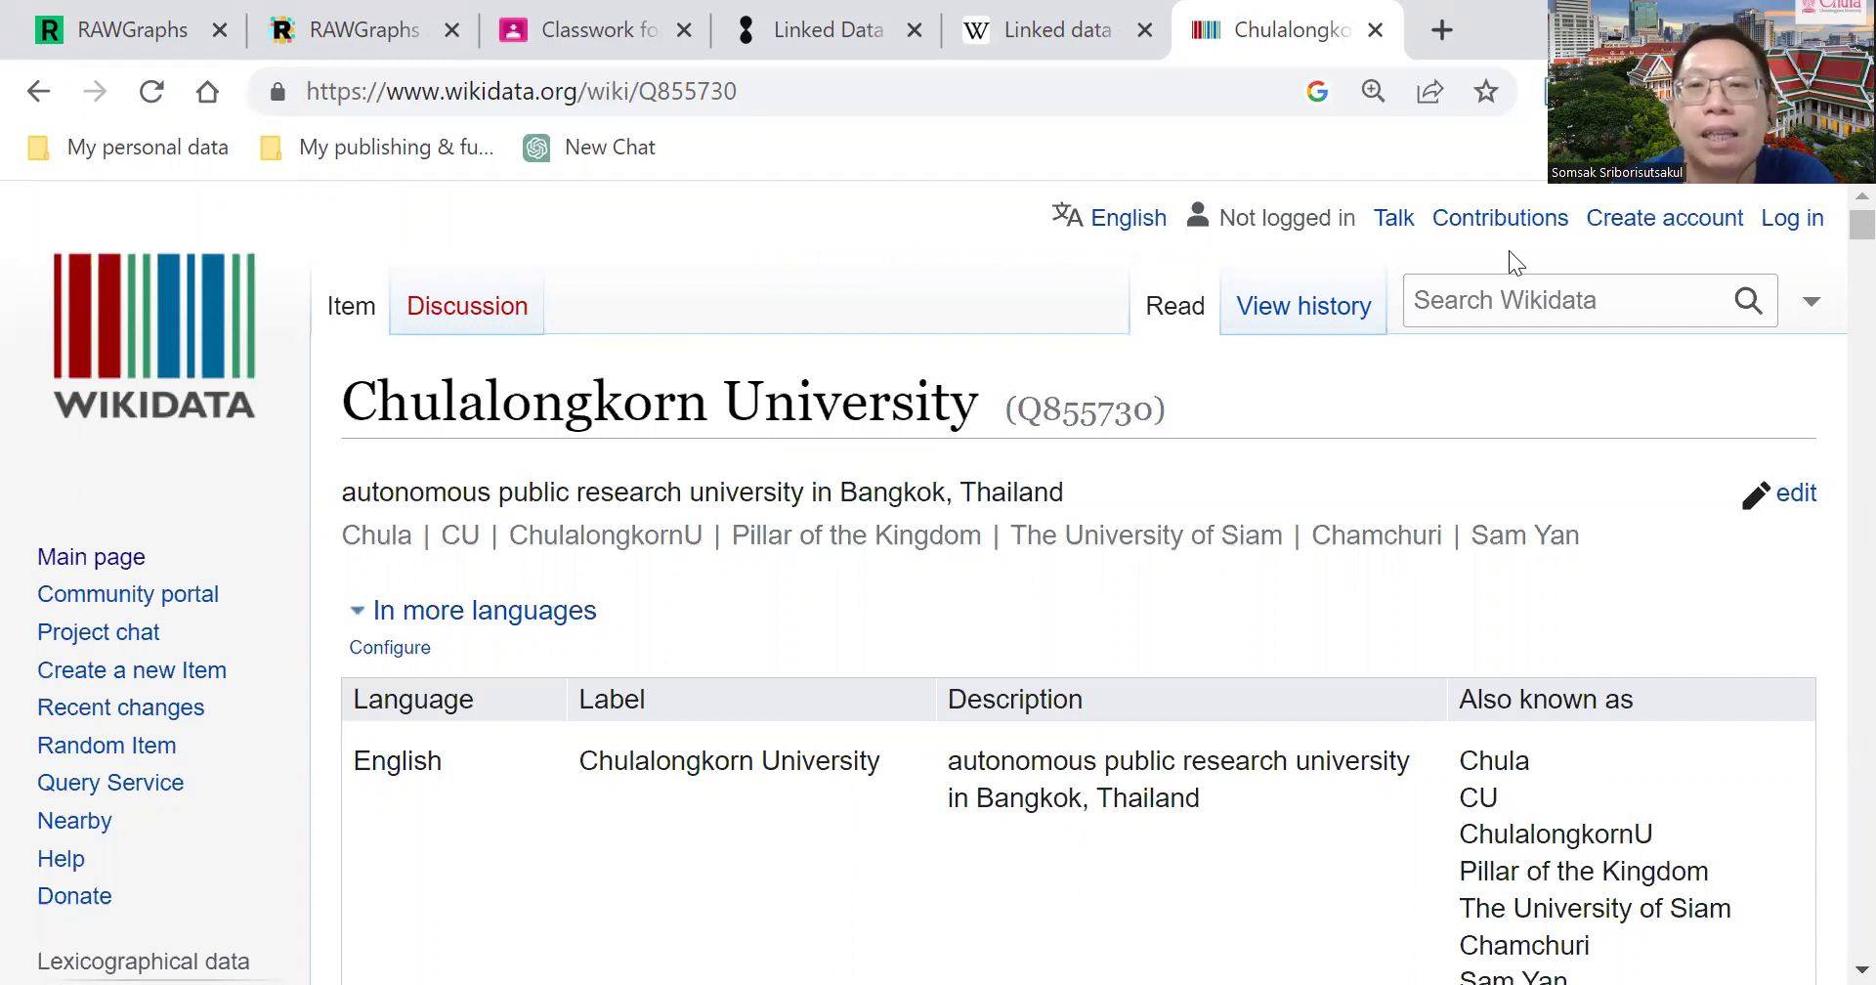
scroll(1429, 347, down, 1)
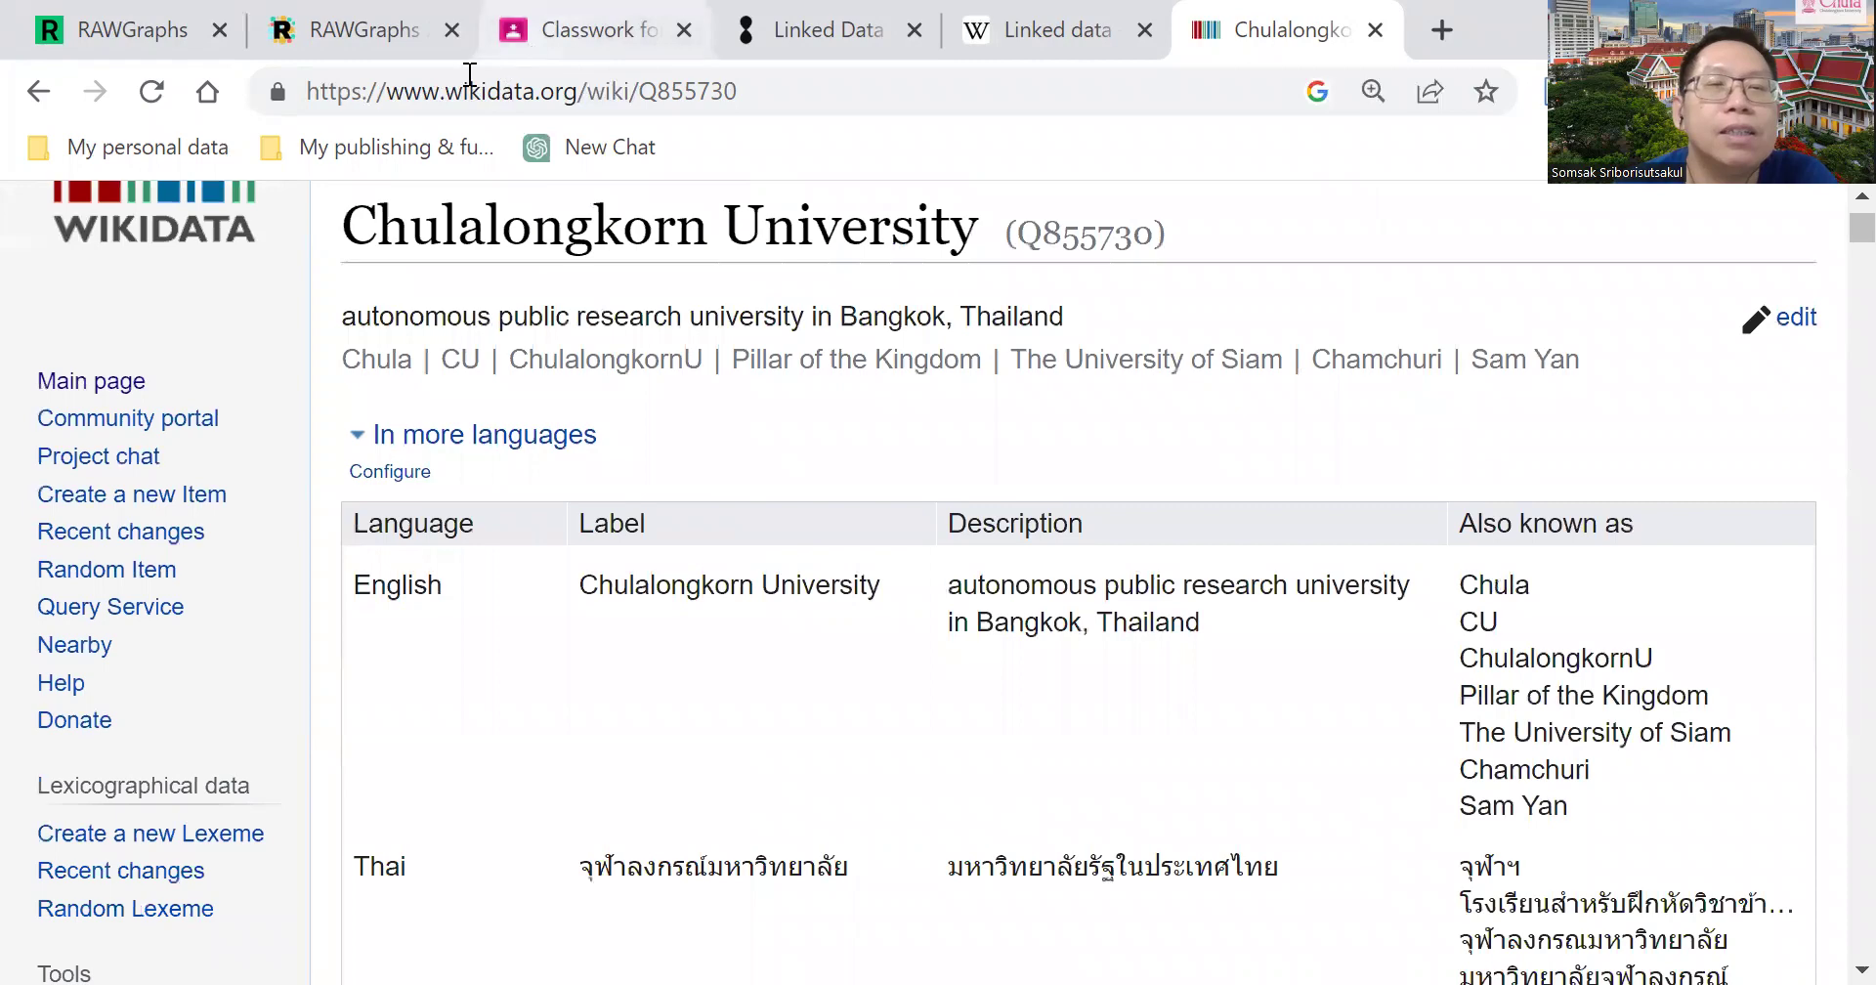
Switch to the Wikipedia article on linked data and review its Principles section and Linked Open Data cloud diagrams
click(996, 29)
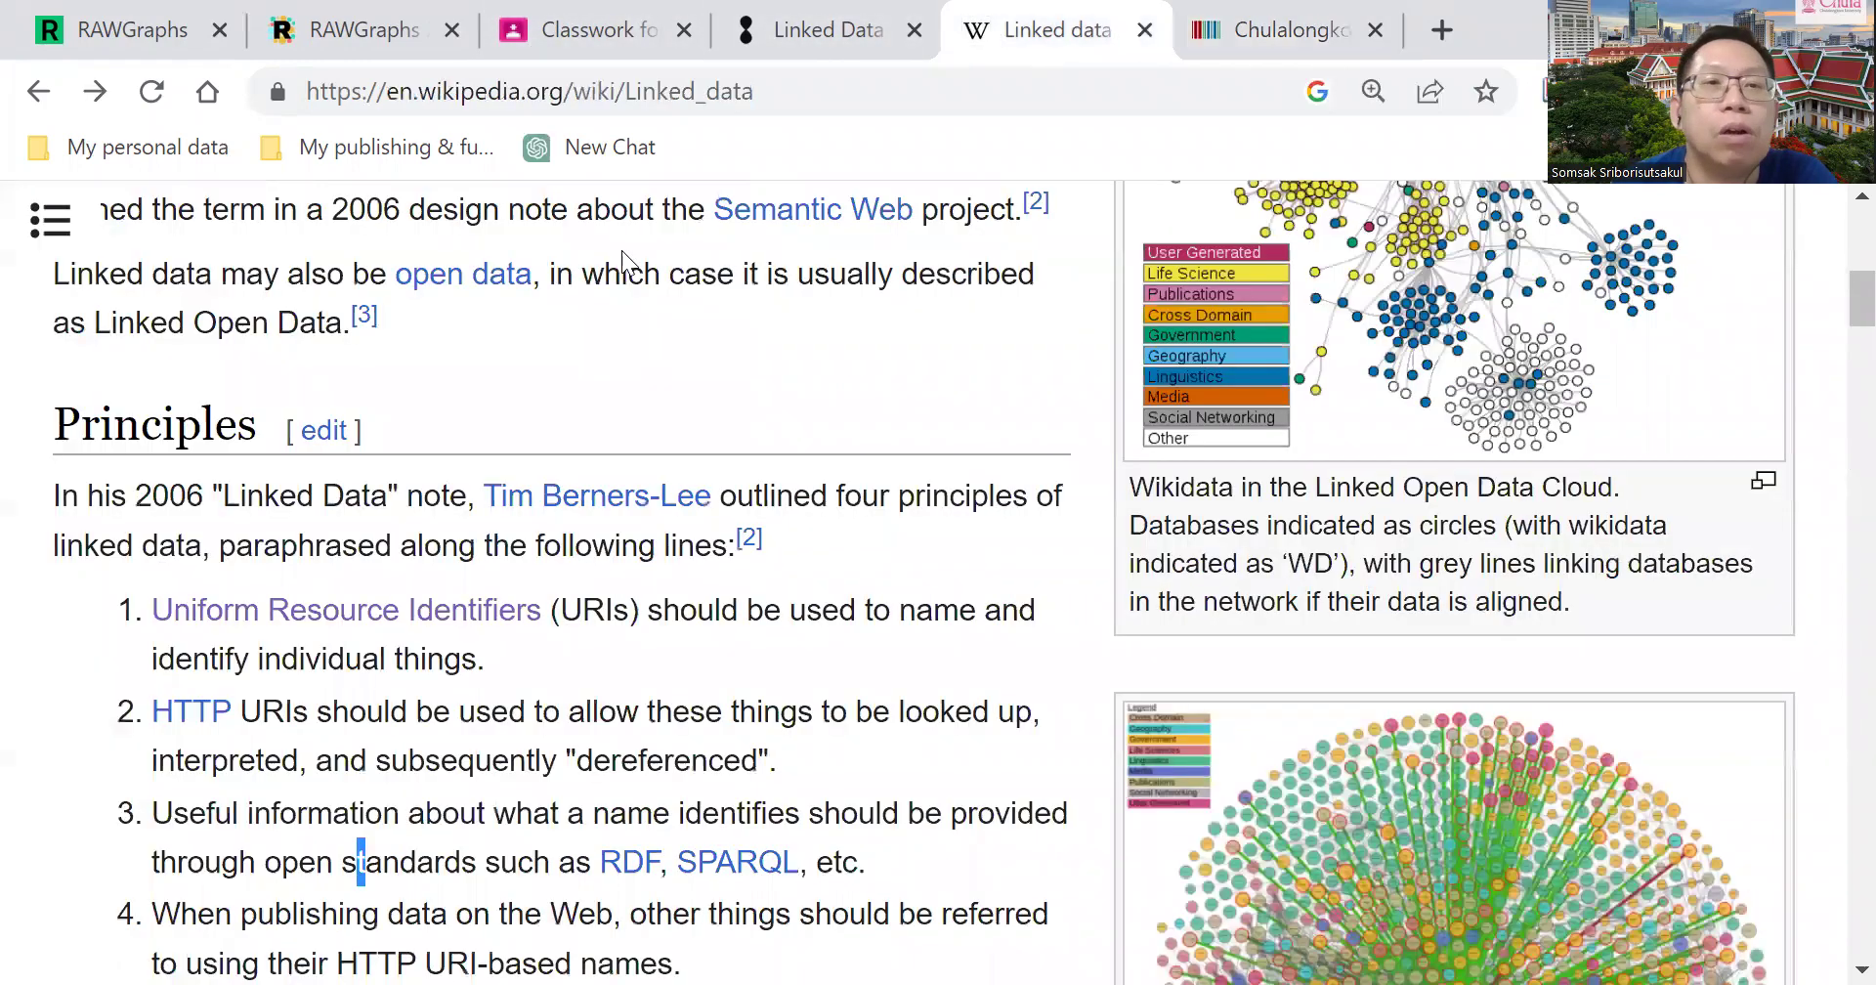
scroll(328, 533, down, 2)
scroll(327, 532, up, 1)
scroll(227, 528, up, 3)
scroll(227, 528, down, 2)
scroll(161, 305, up, 1)
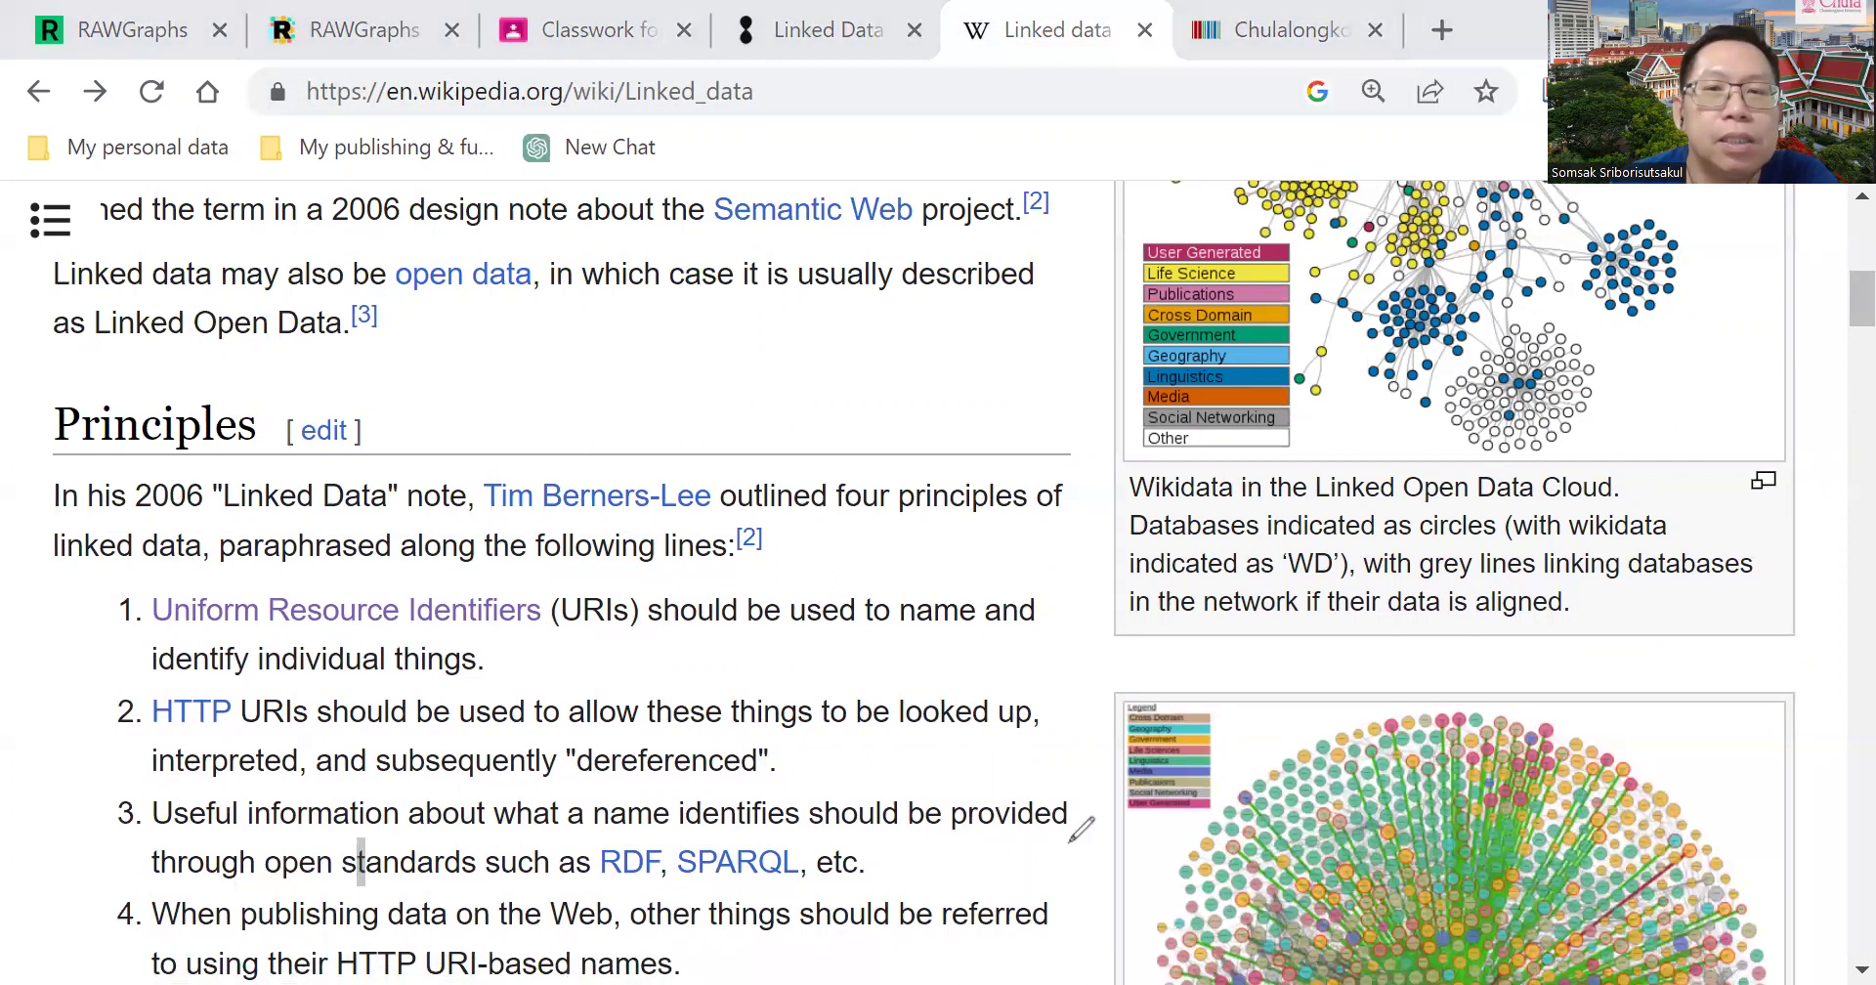
scroll(807, 653, down, 7)
scroll(808, 653, up, 4)
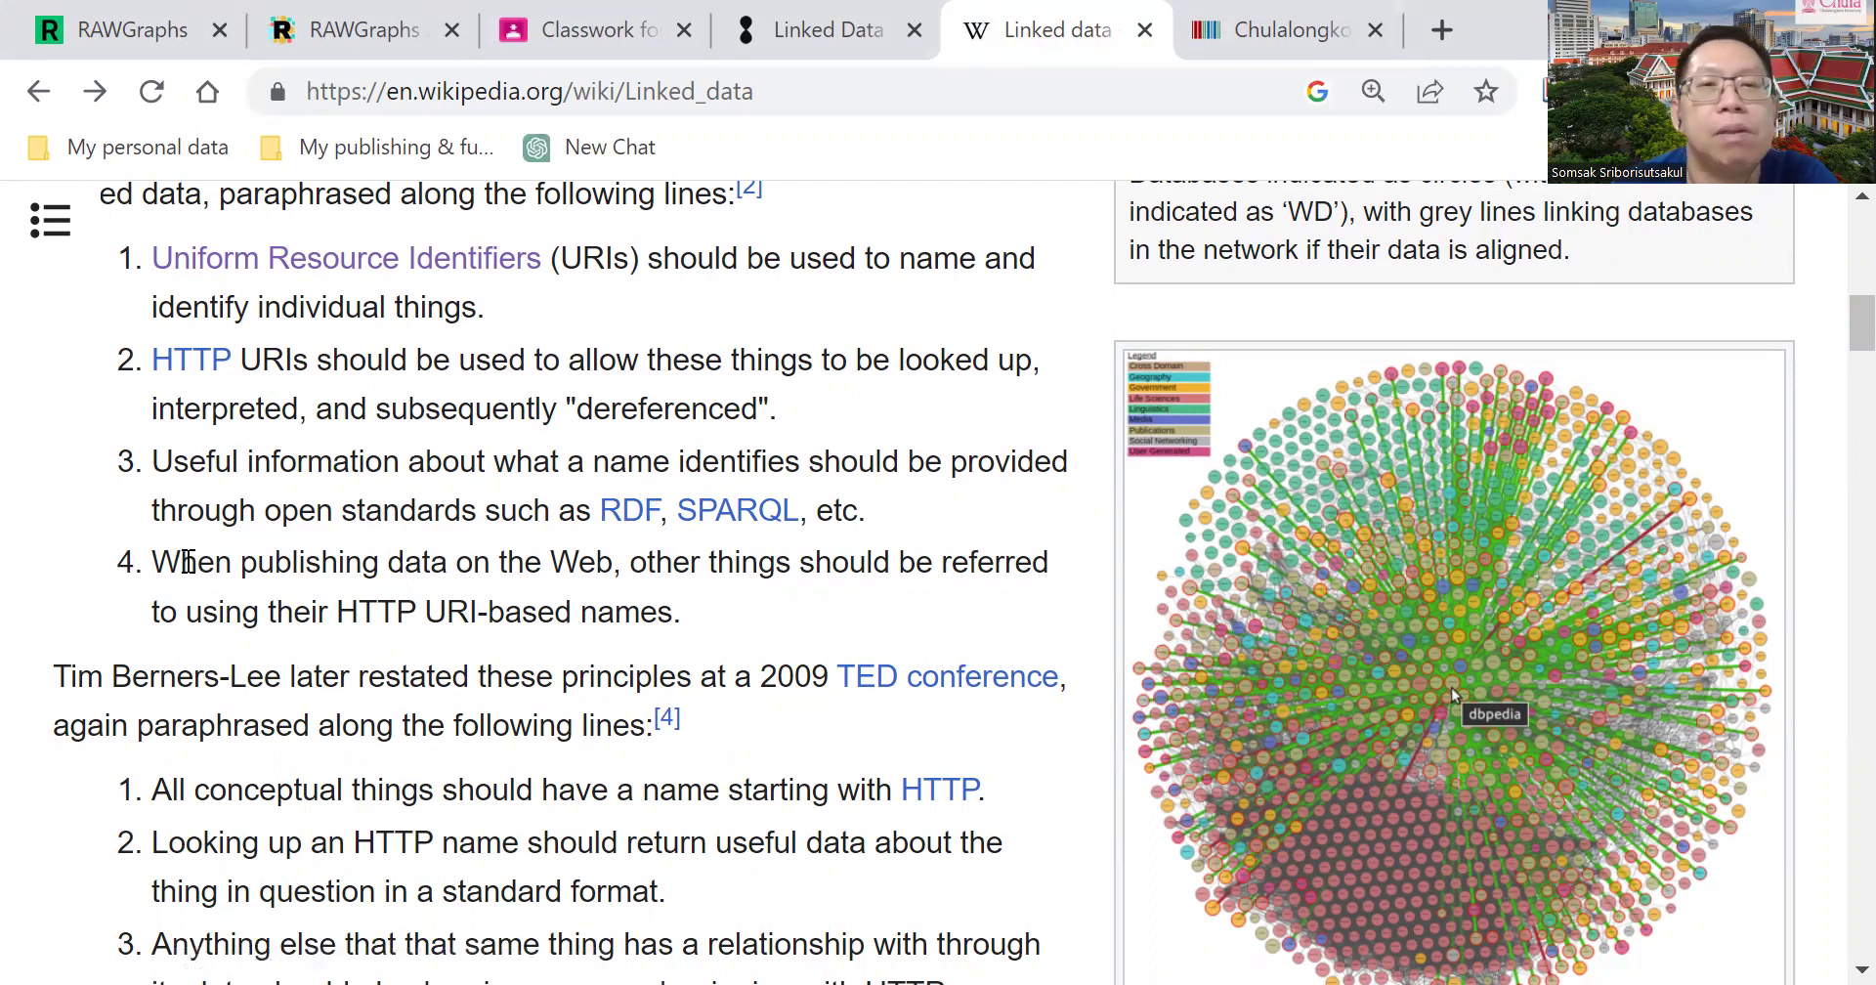
Return to the Chulalongkorn University item on Wikidata and open the Query Service
click(1267, 37)
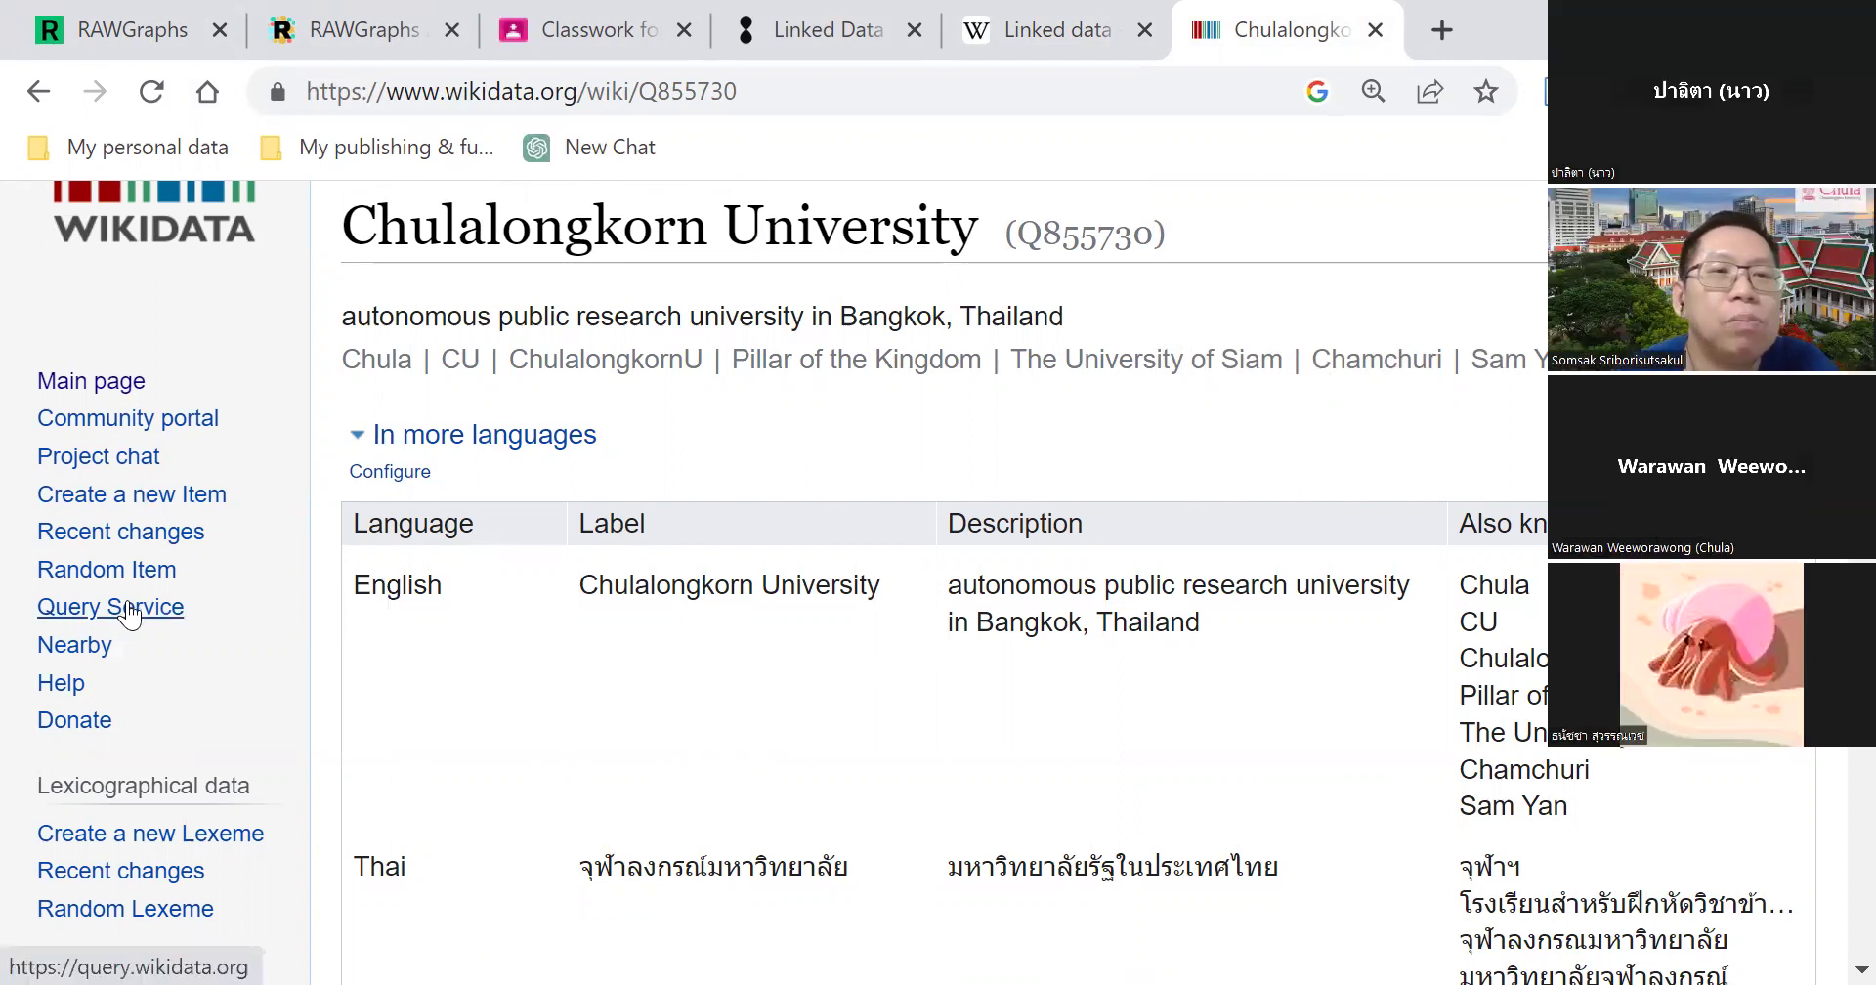
click(130, 607)
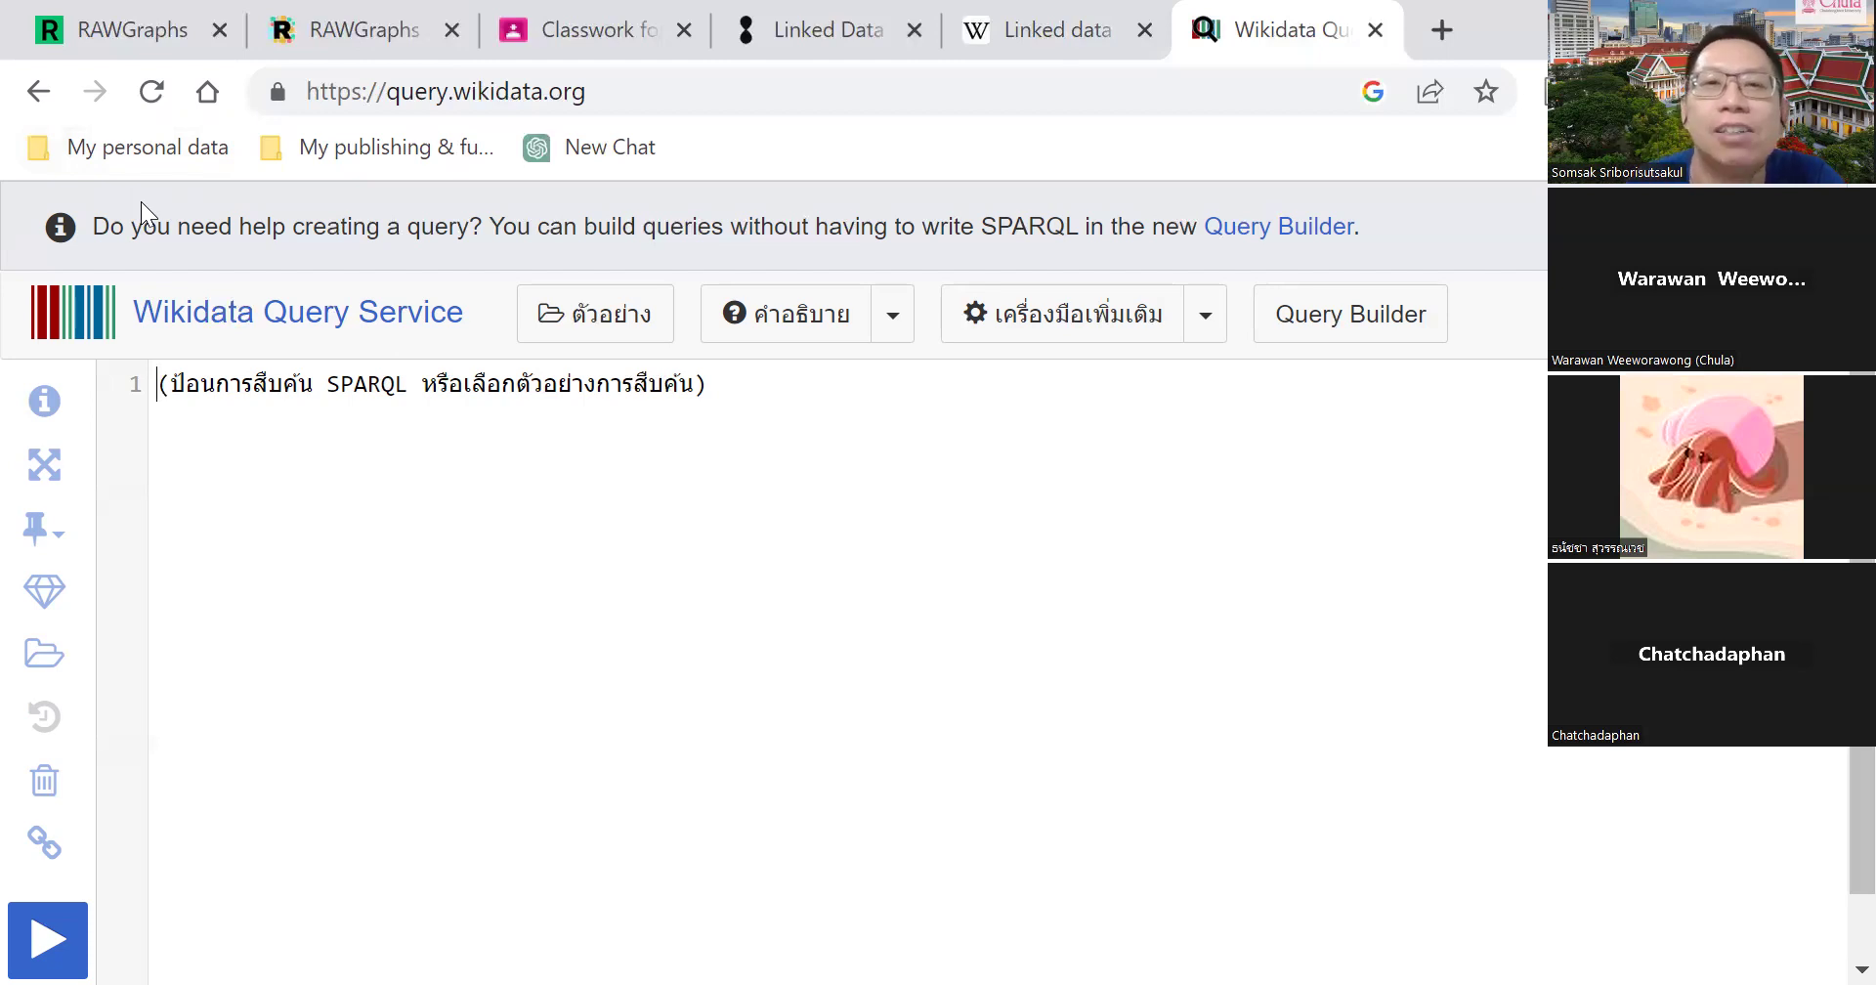
Browse the example queries, load "Cats, with pictures" and circle Q146 in the query text with a red annotation
click(582, 318)
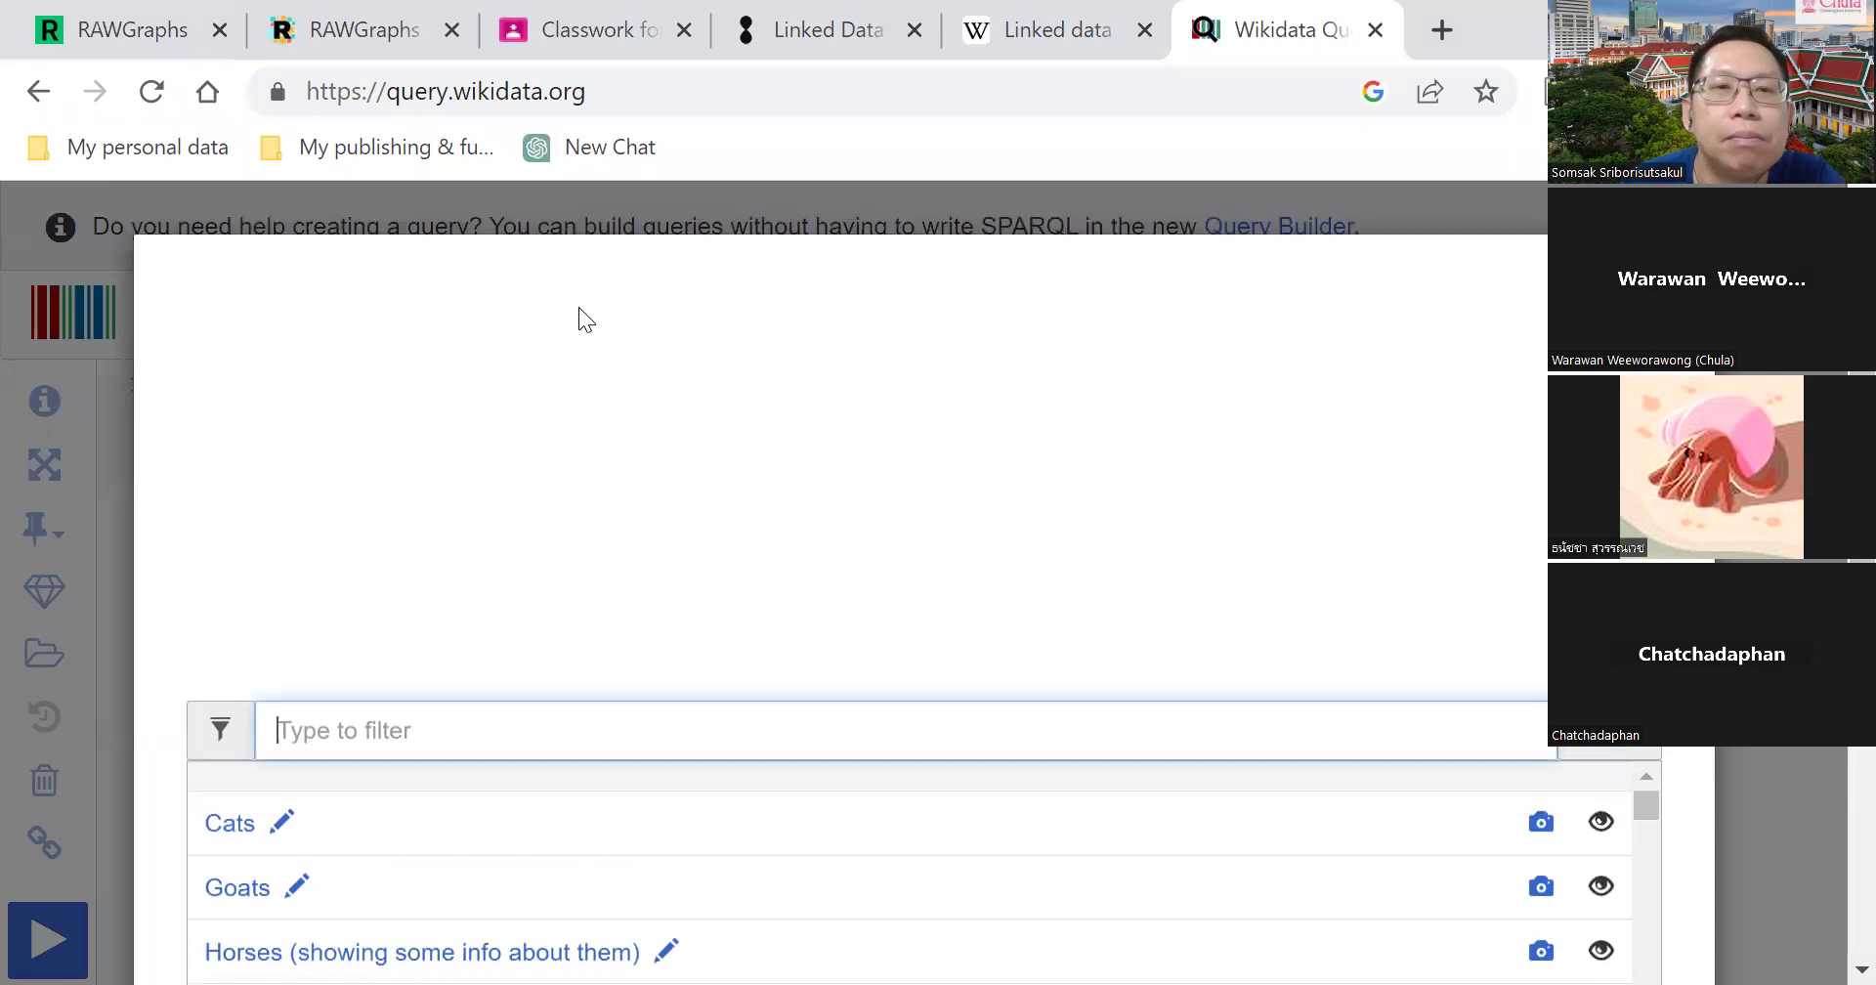
scroll(1149, 522, down, 3)
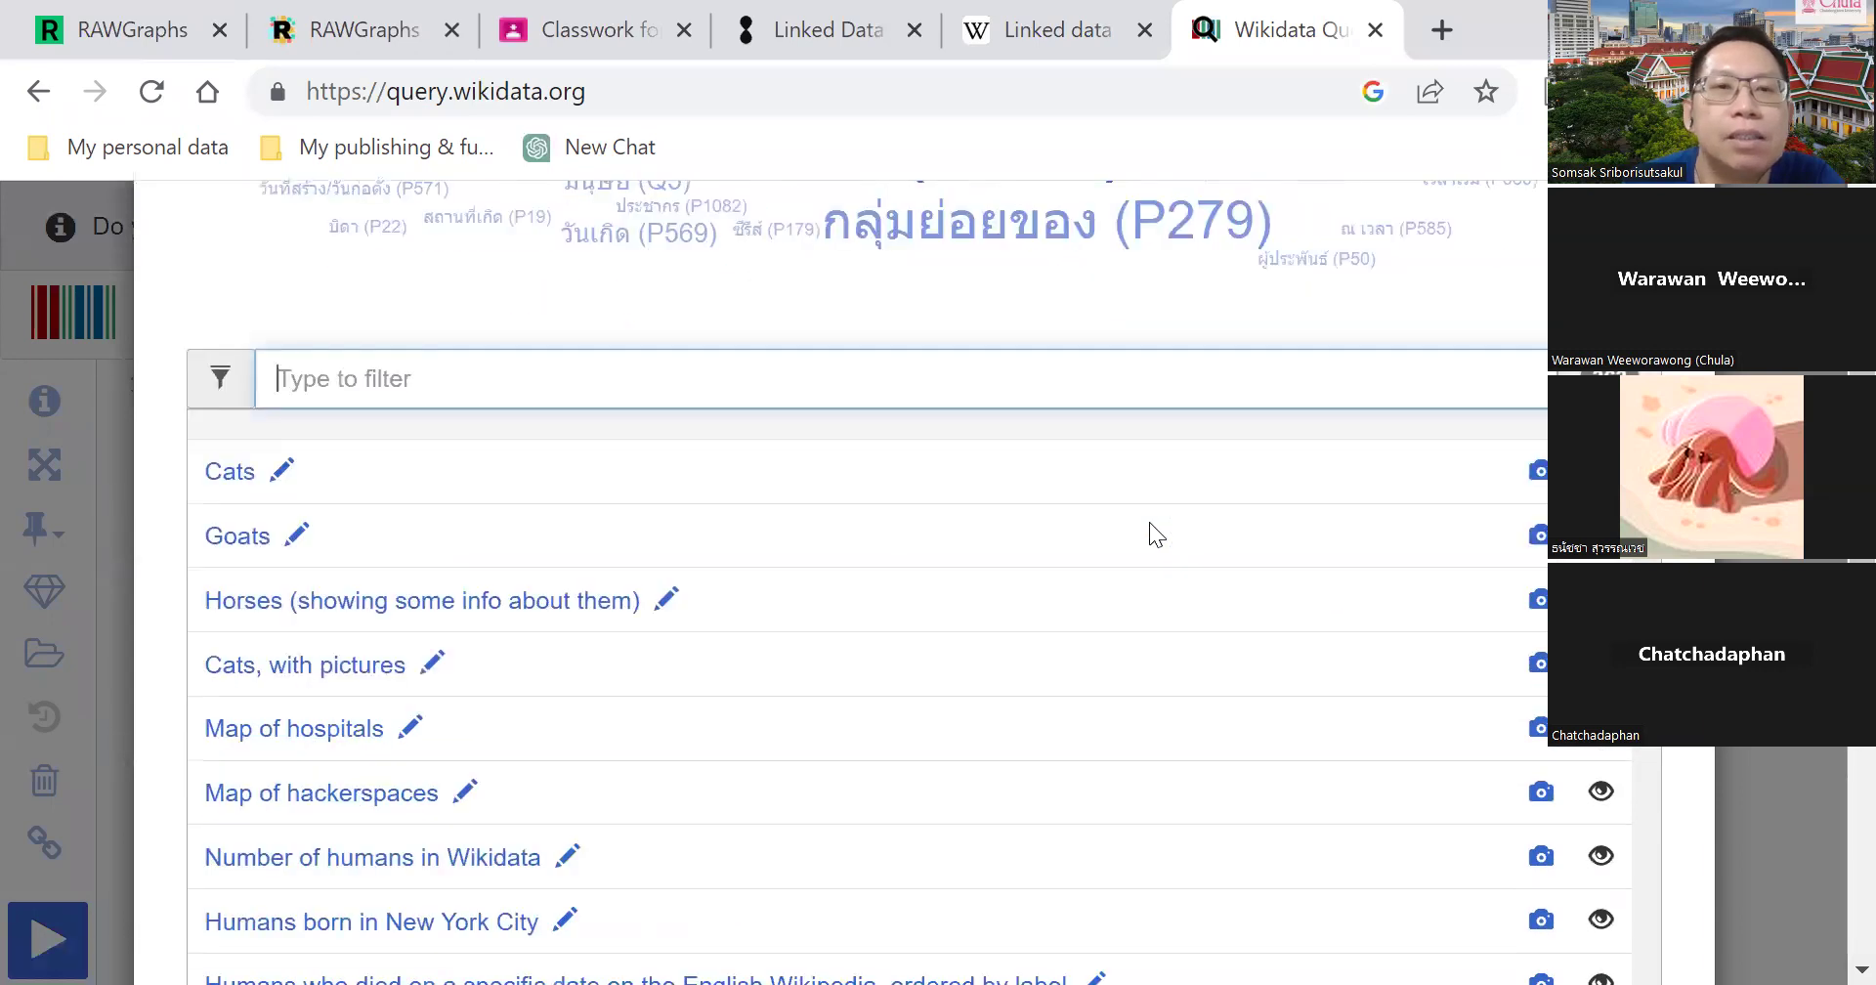
scroll(1149, 516, down, 3)
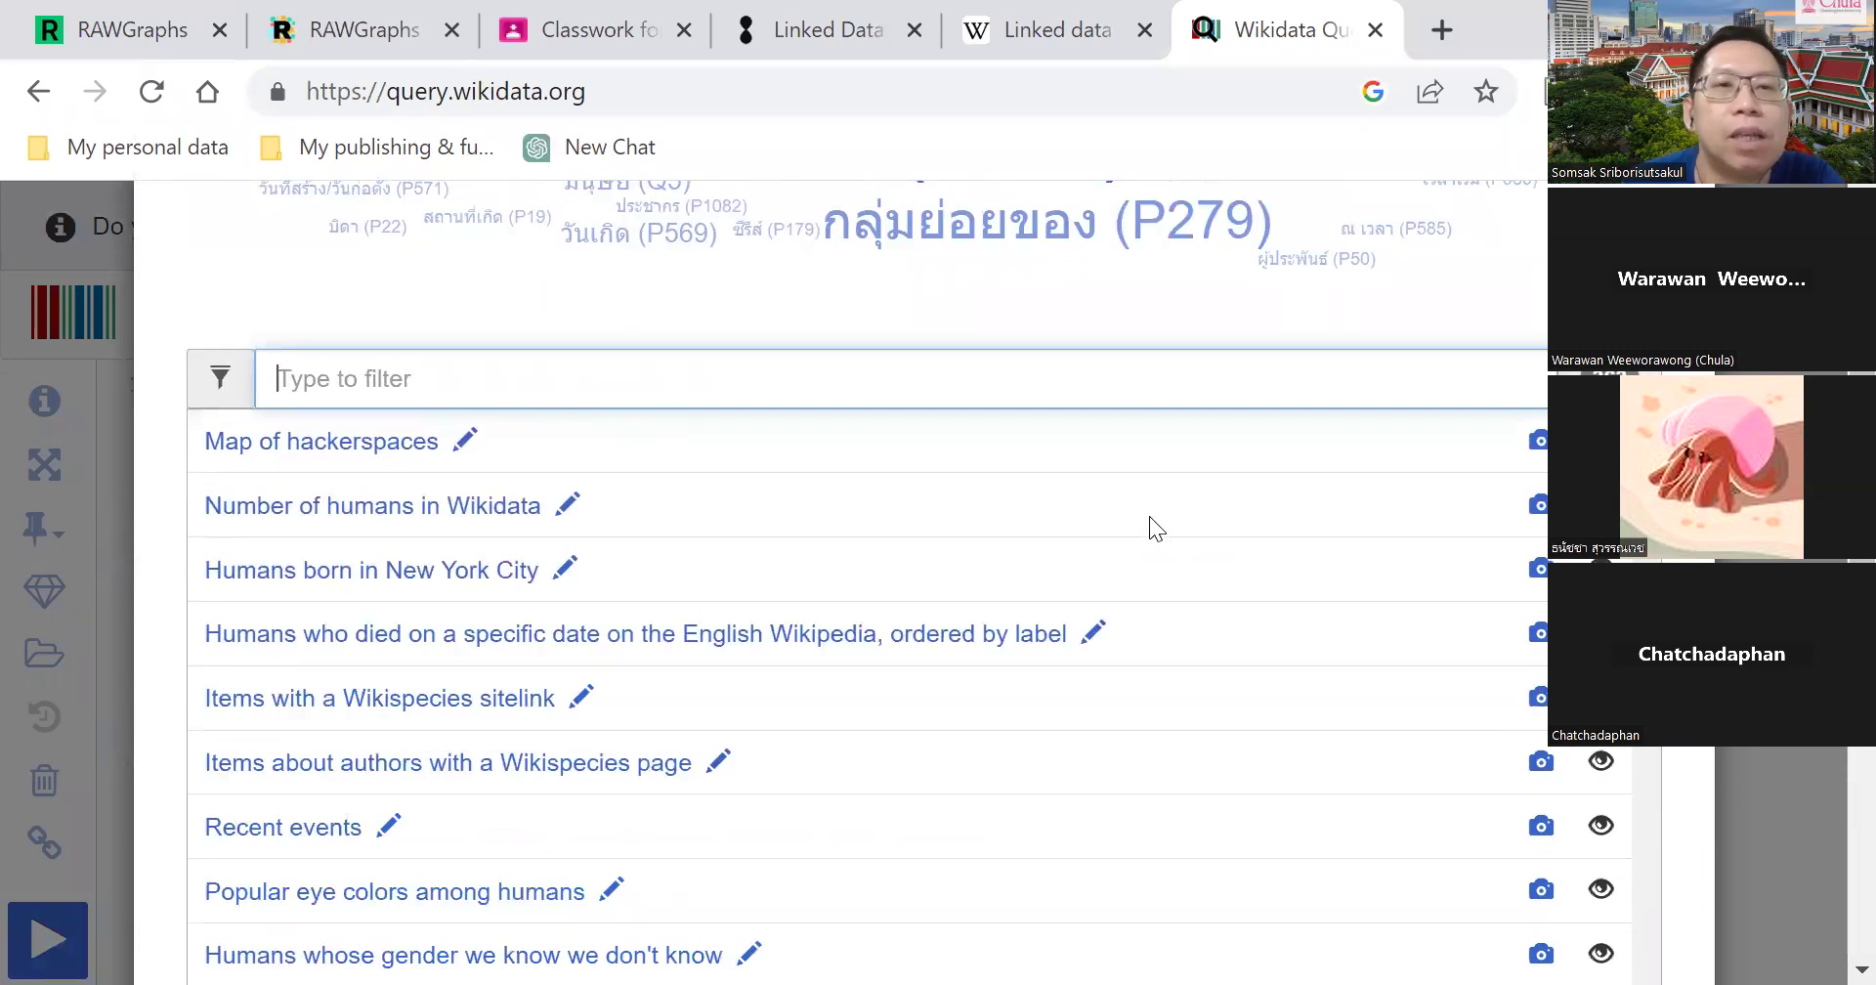
scroll(1149, 516, up, 2)
scroll(1149, 512, up, 2)
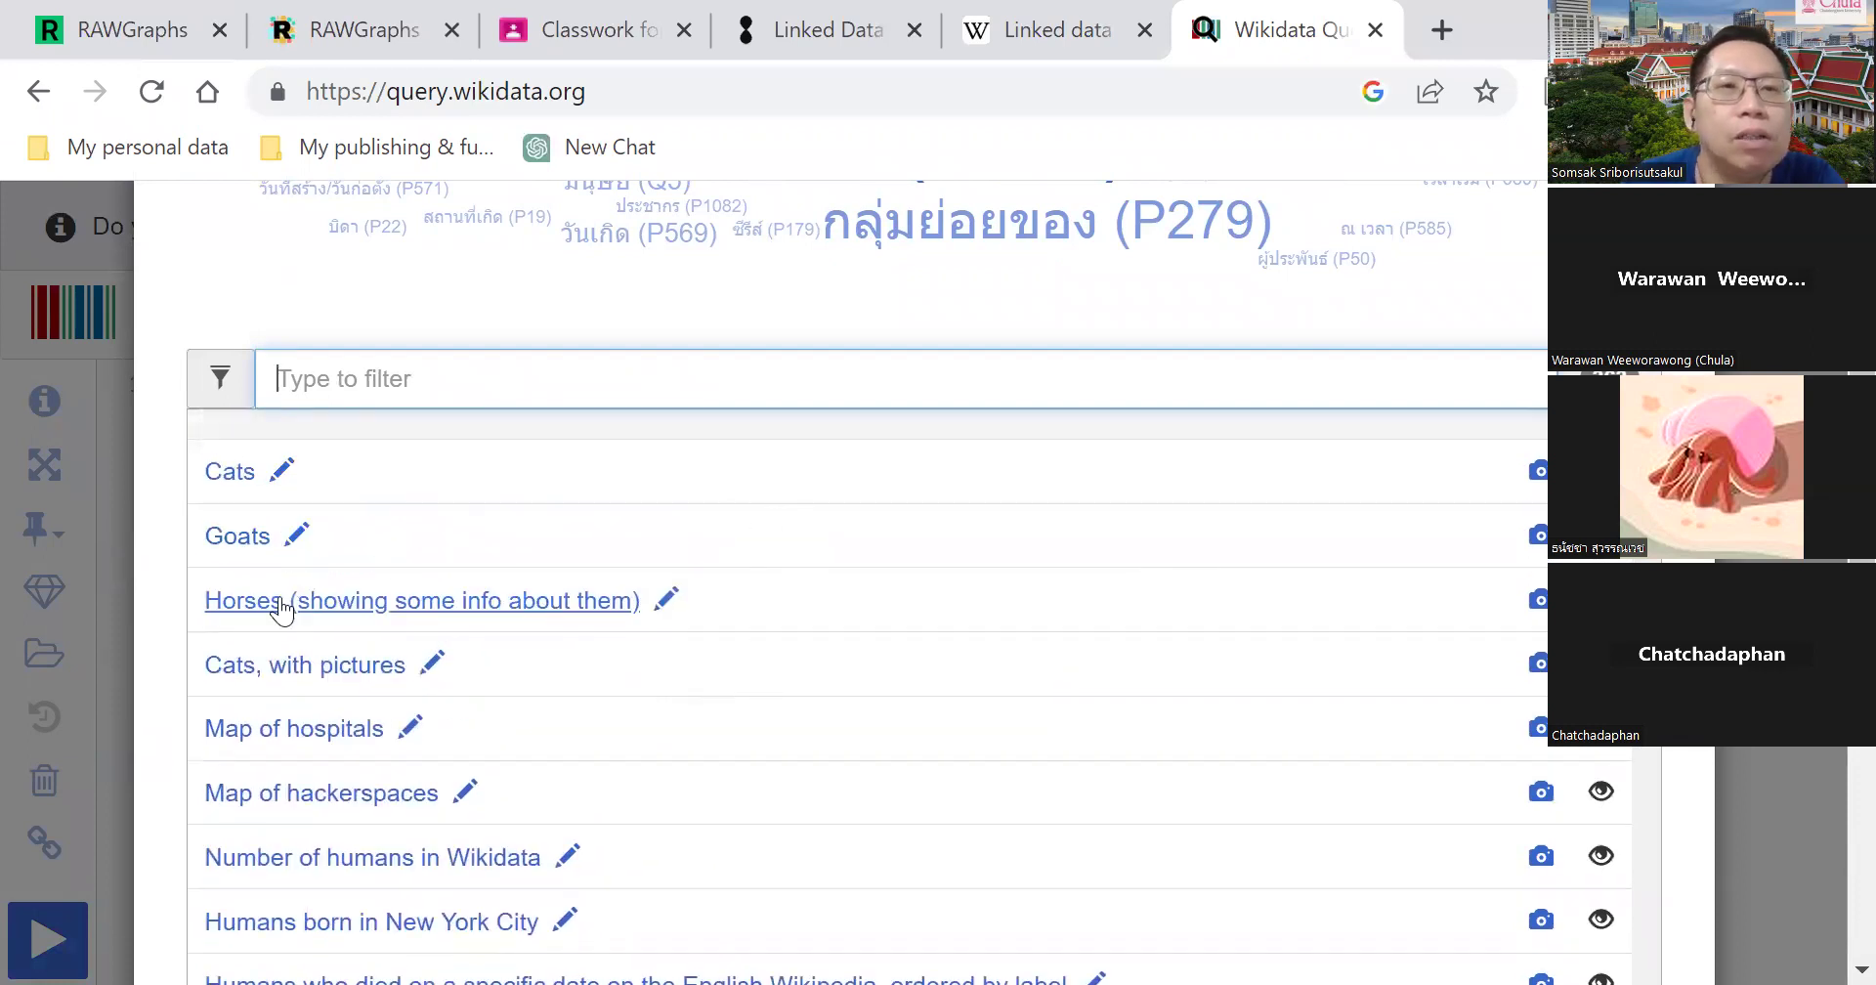
click(261, 674)
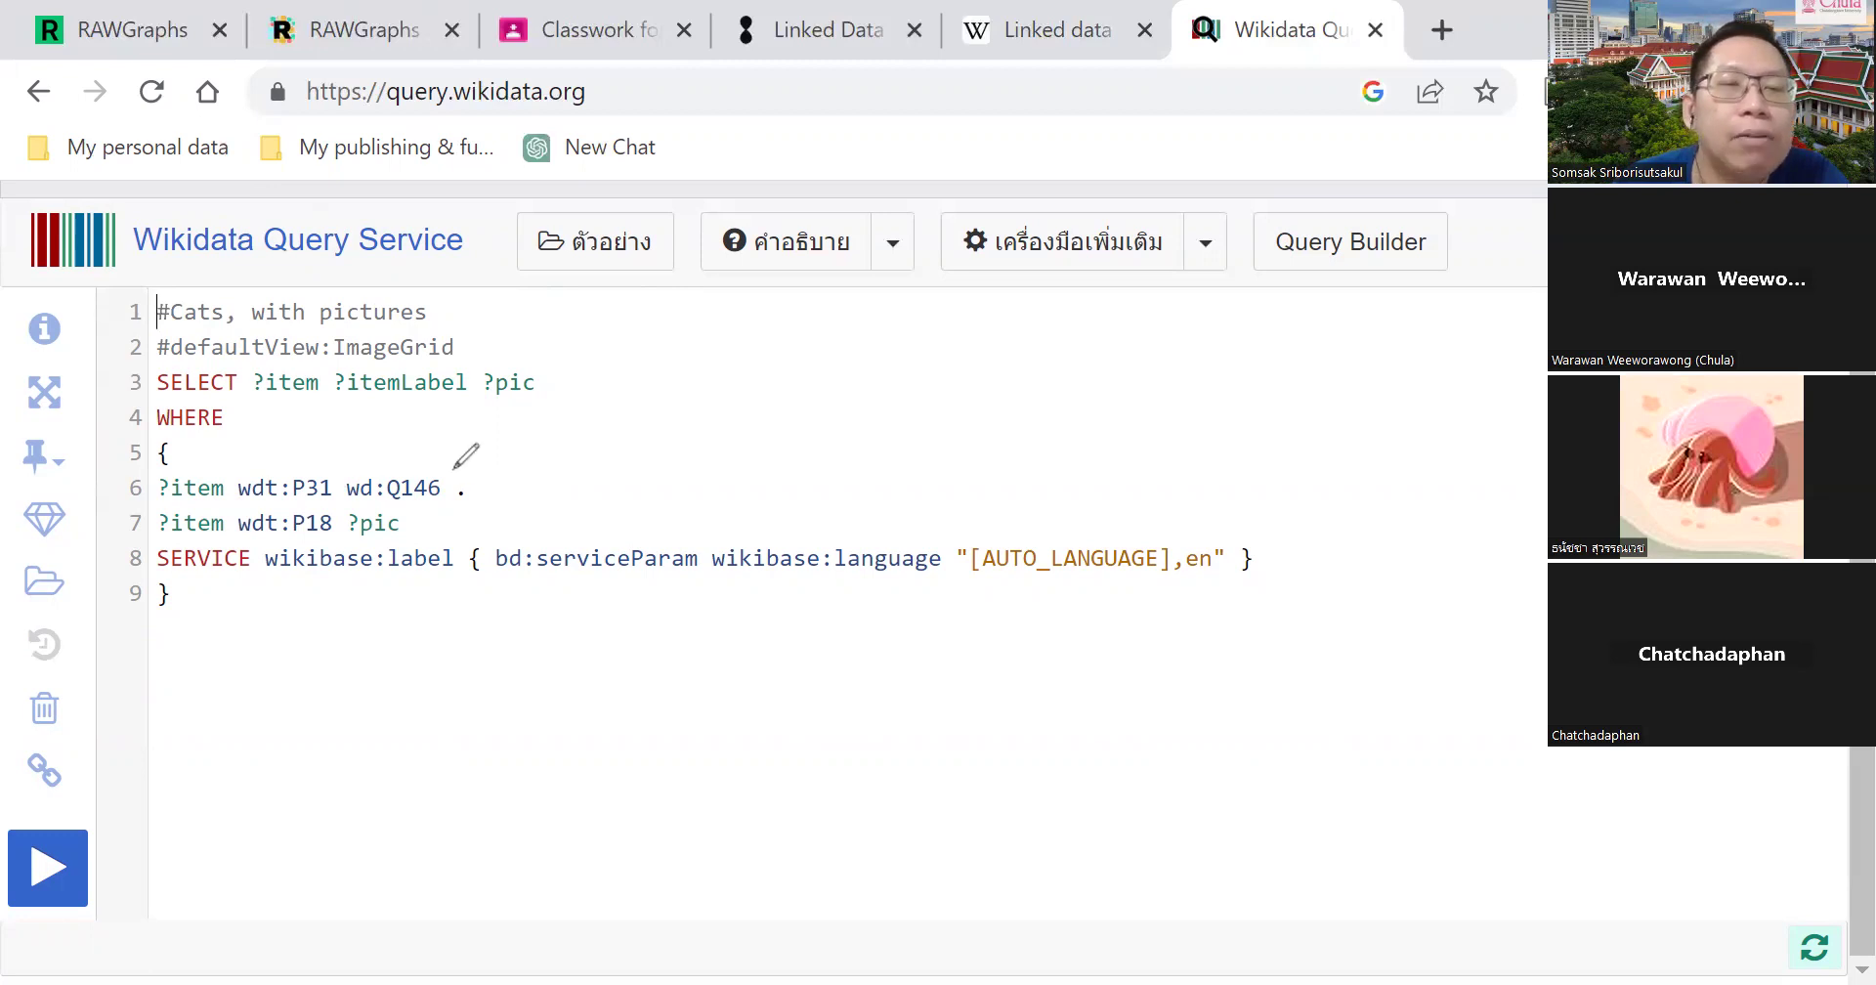
mouse_move(451, 465)
mouse_down()
mouse_move(396, 474)
mouse_move(383, 499)
mouse_move(477, 501)
mouse_move(451, 456)
mouse_up()
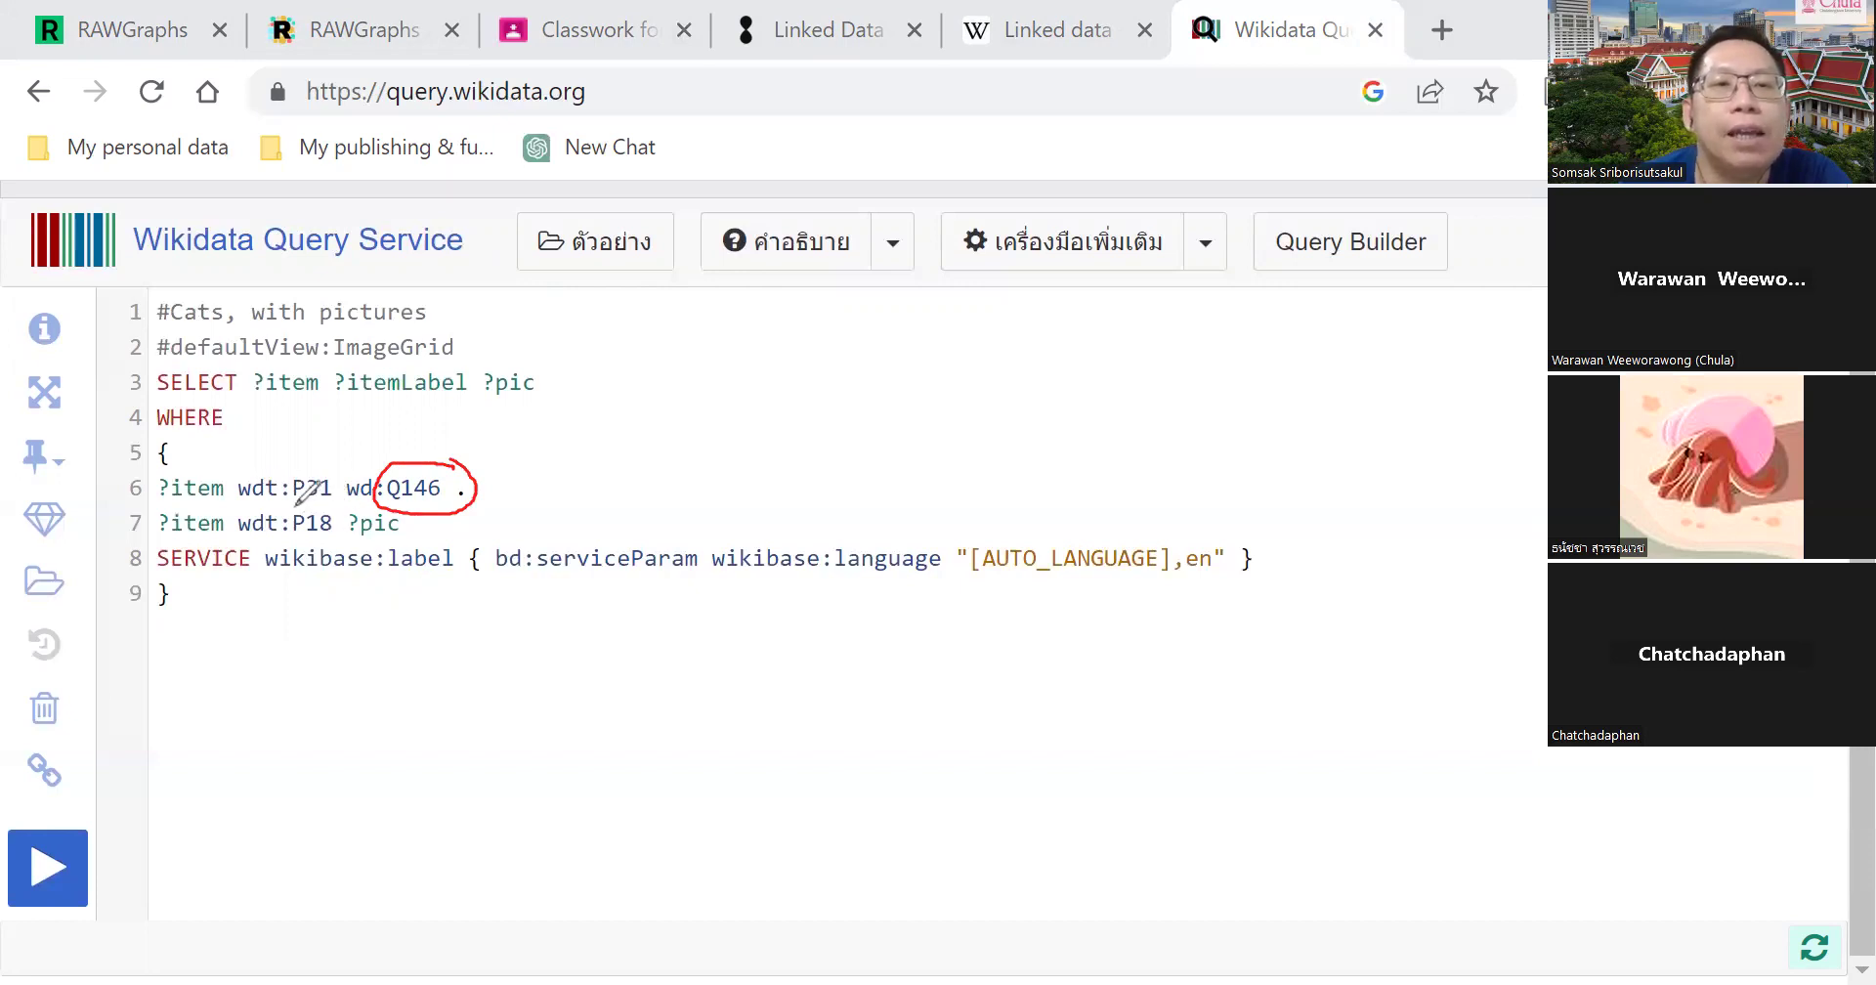
Underline the P prefixes of P31 and P18, the ?pic variable and the "en" language code in the query with red annotations
drag(289, 505, 291, 543)
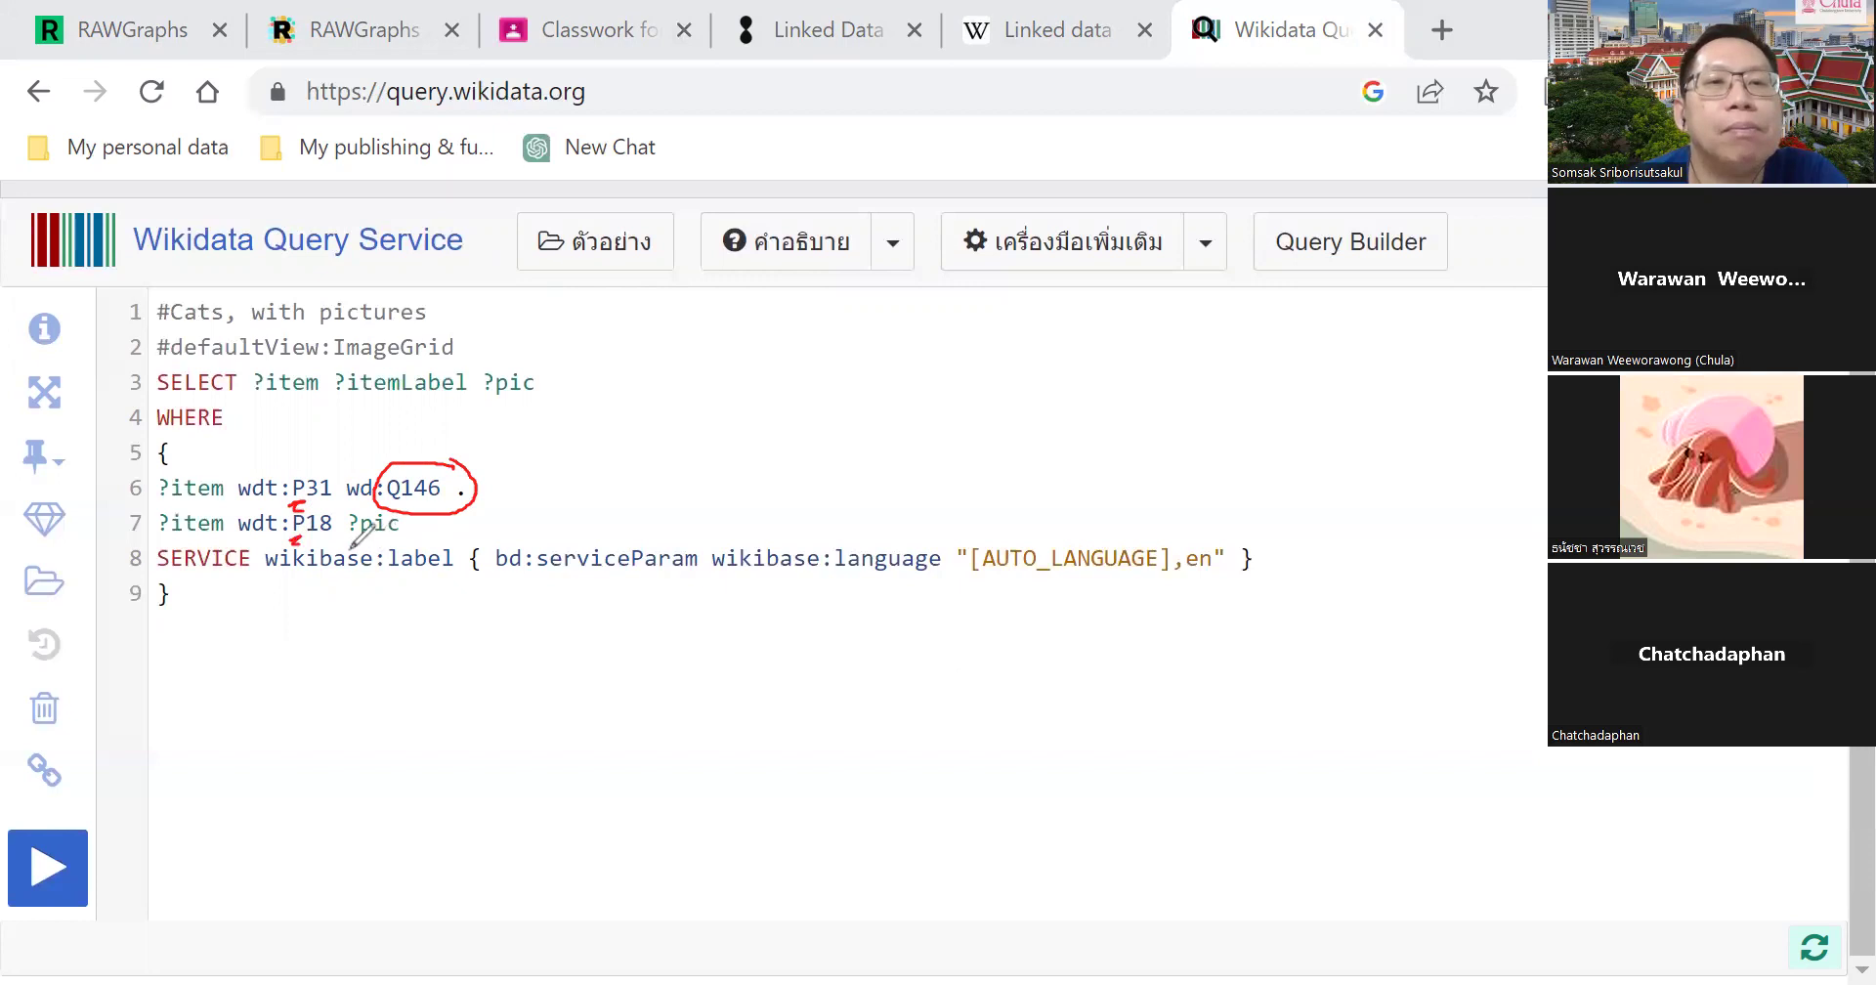
drag(349, 536, 397, 535)
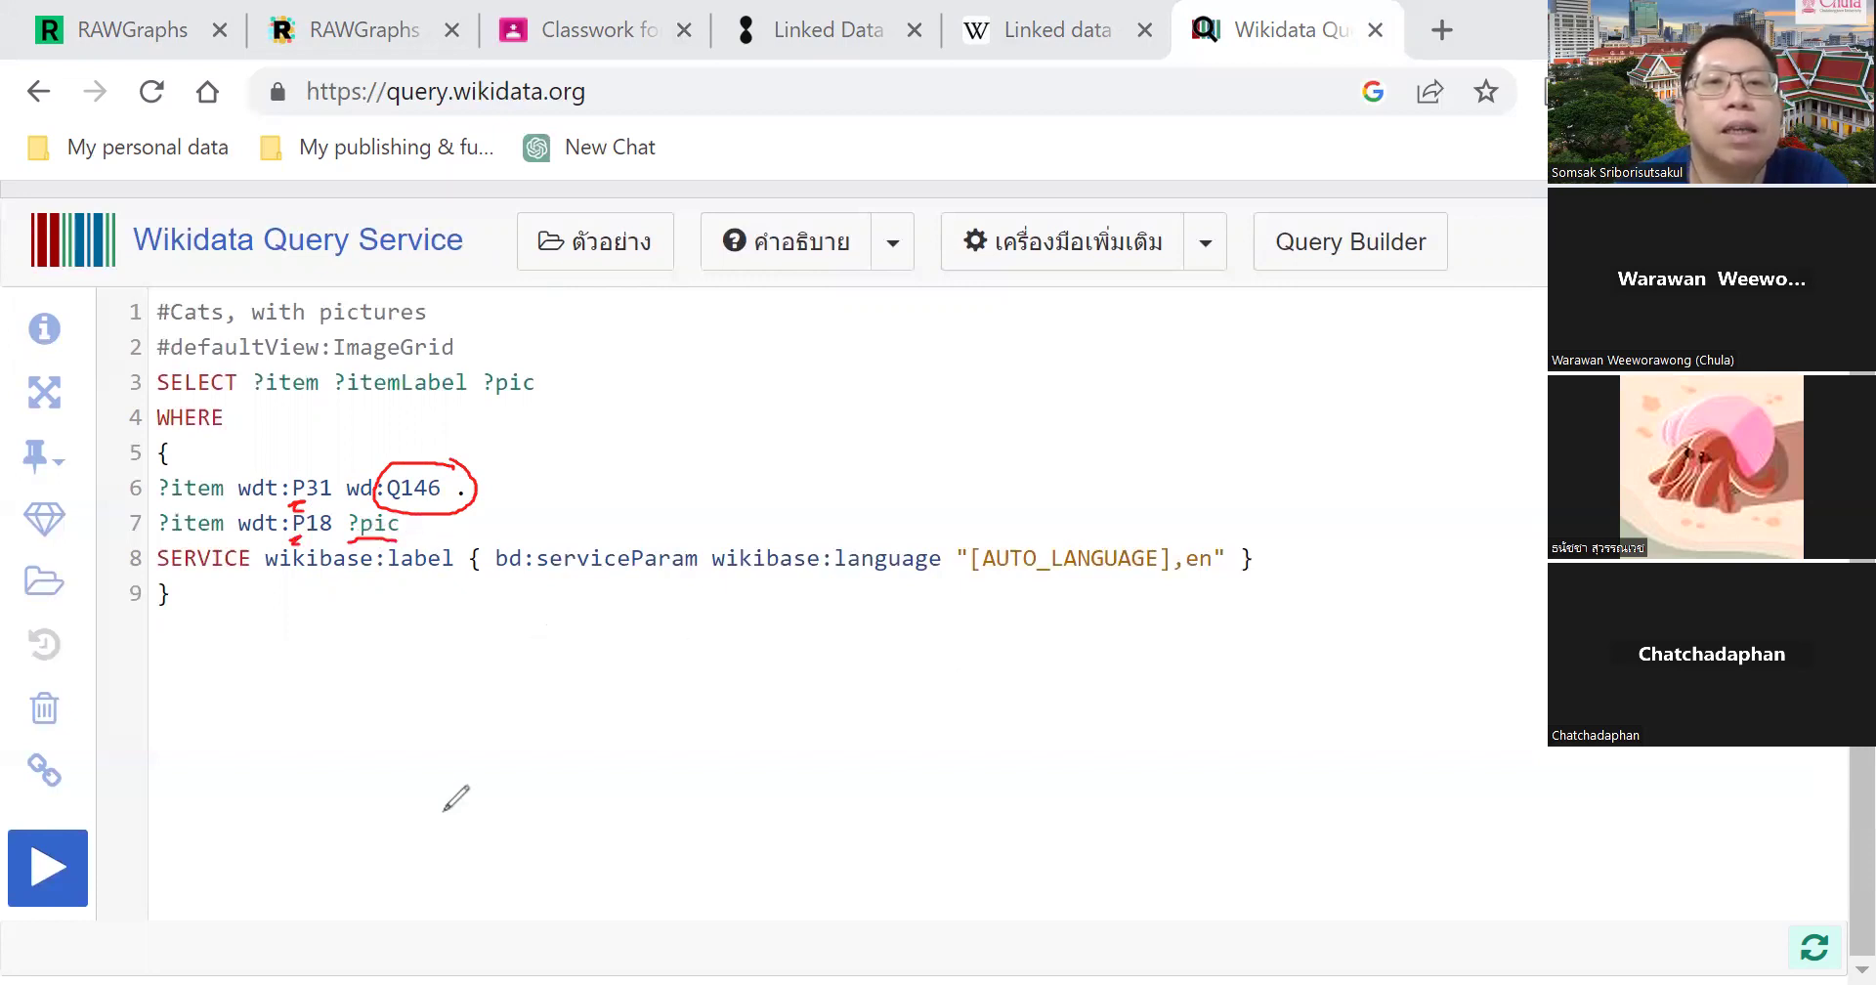
drag(1200, 577, 1222, 582)
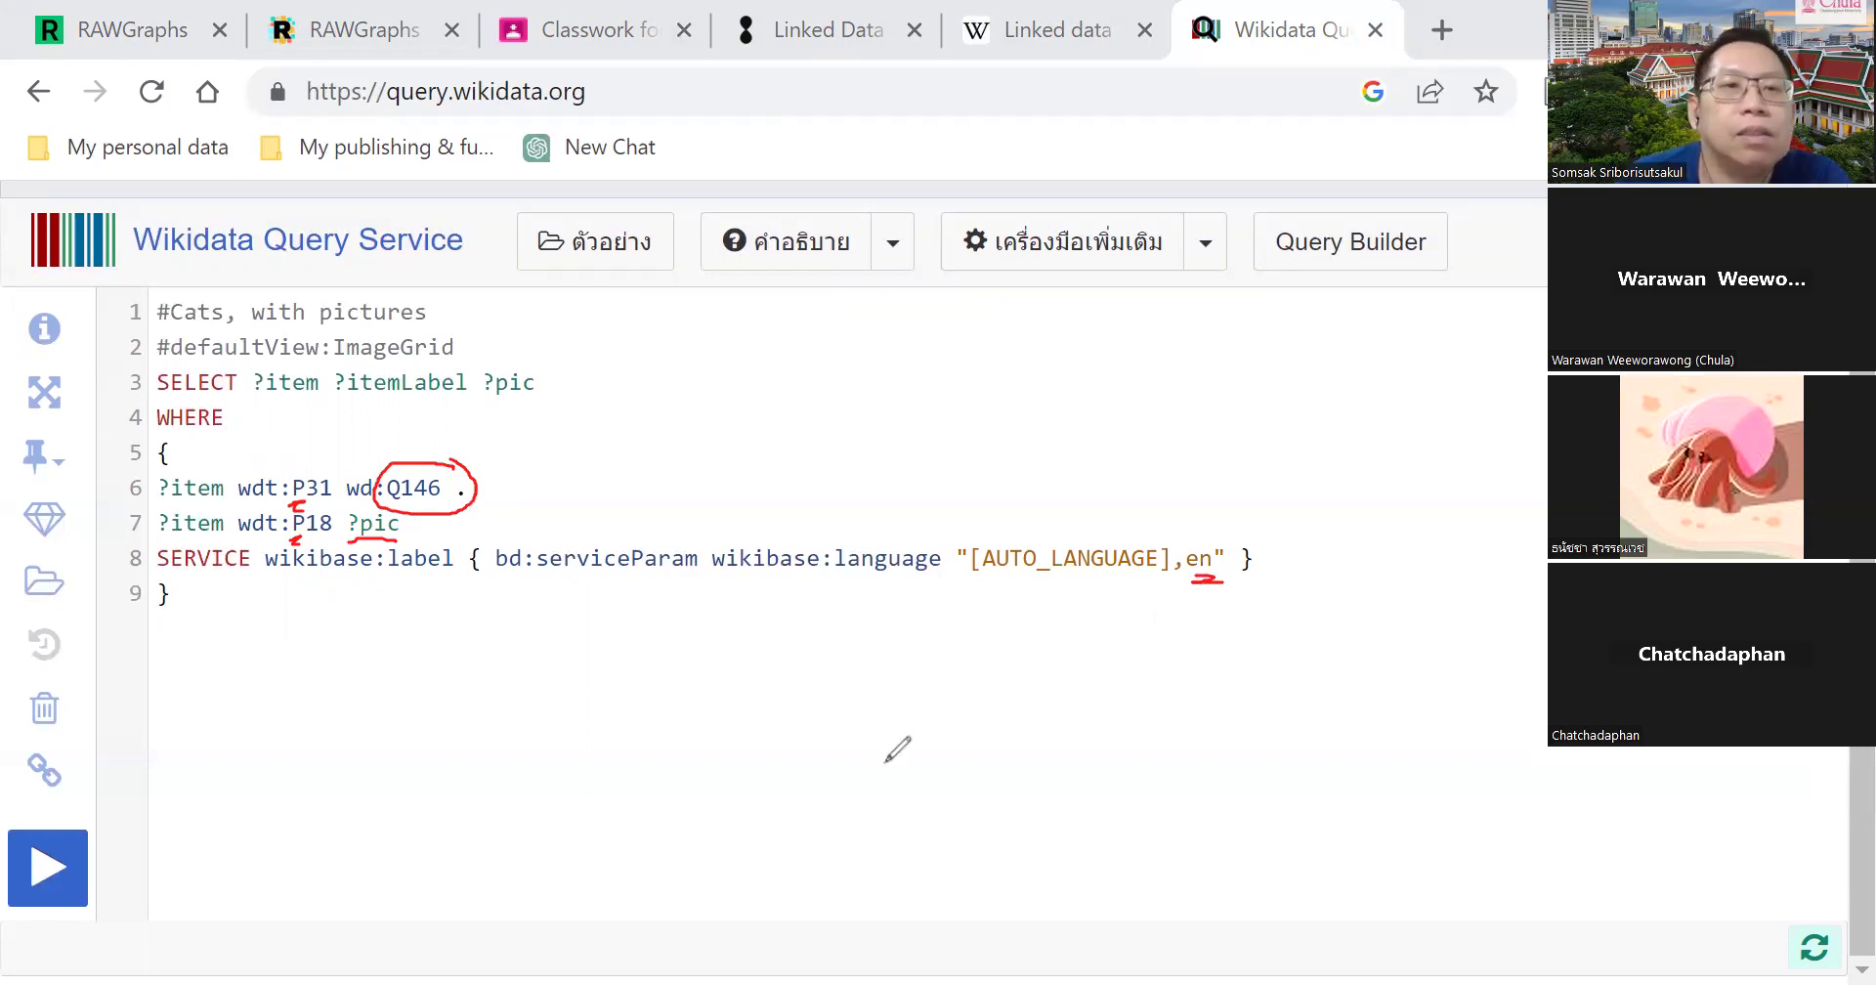
Run the "Cats, with pictures" query and look through the cat photos in the image grid
click(45, 870)
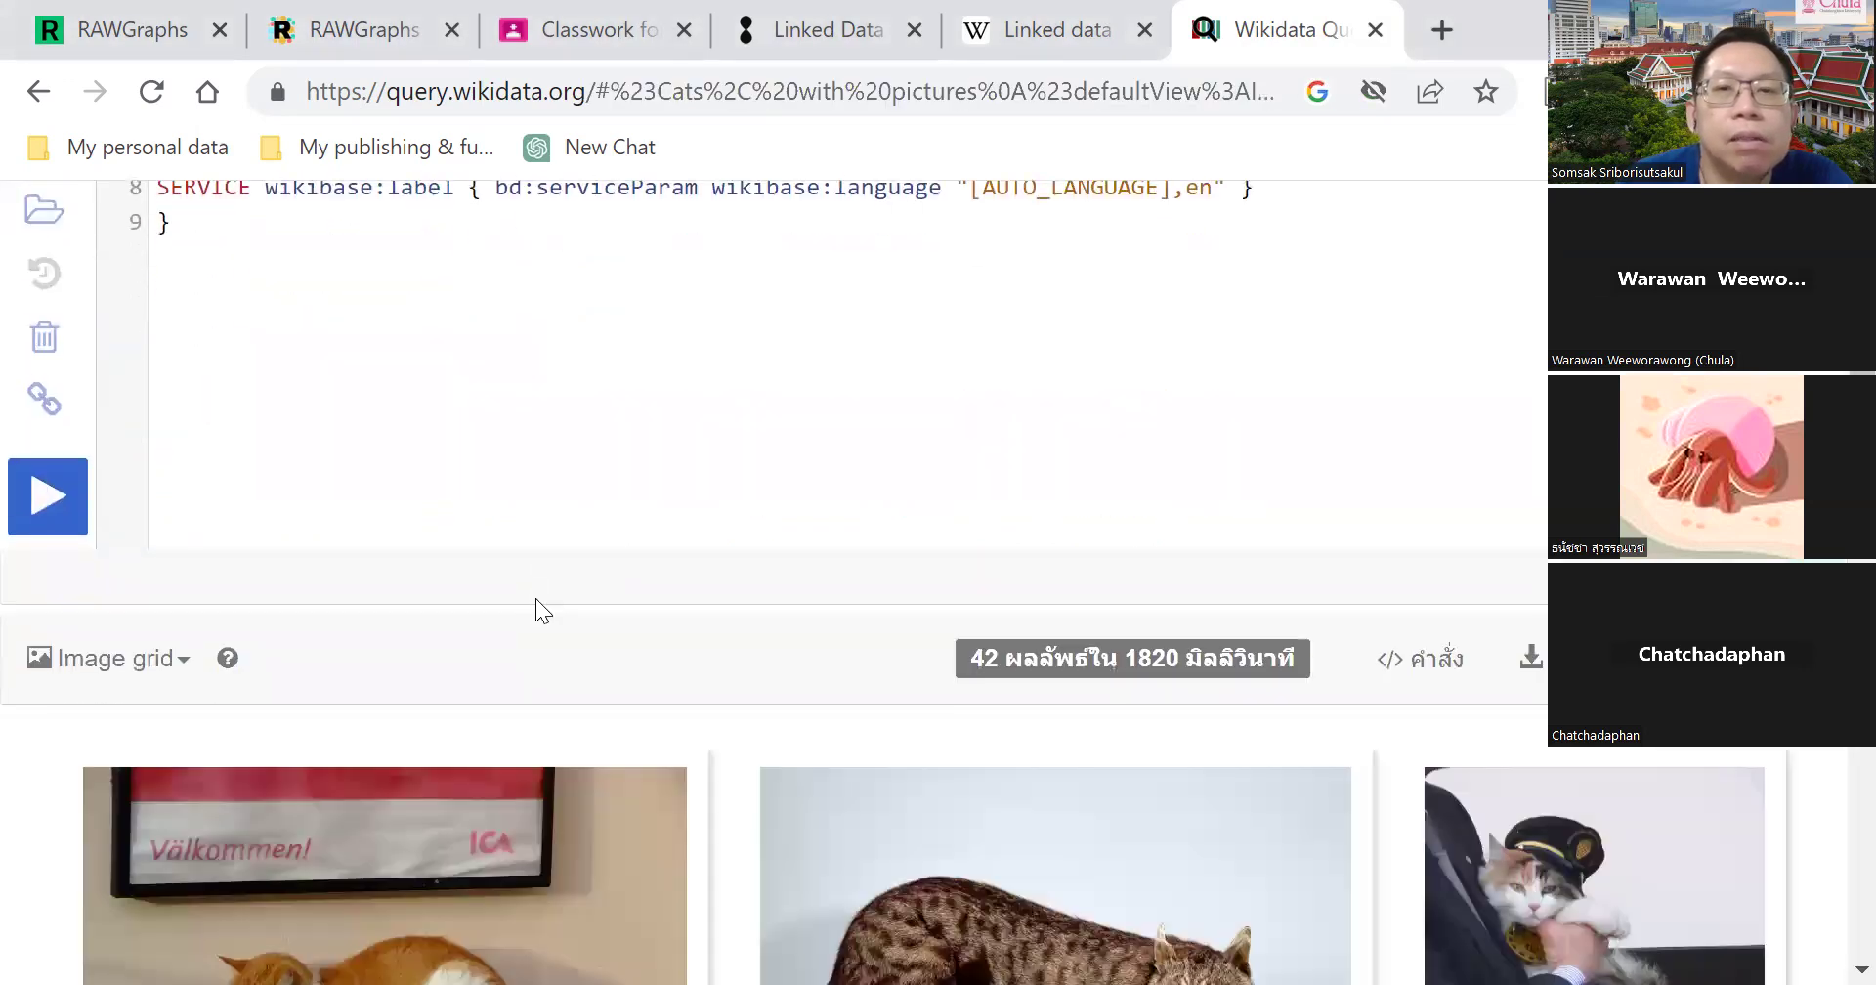
scroll(539, 604, down, 2)
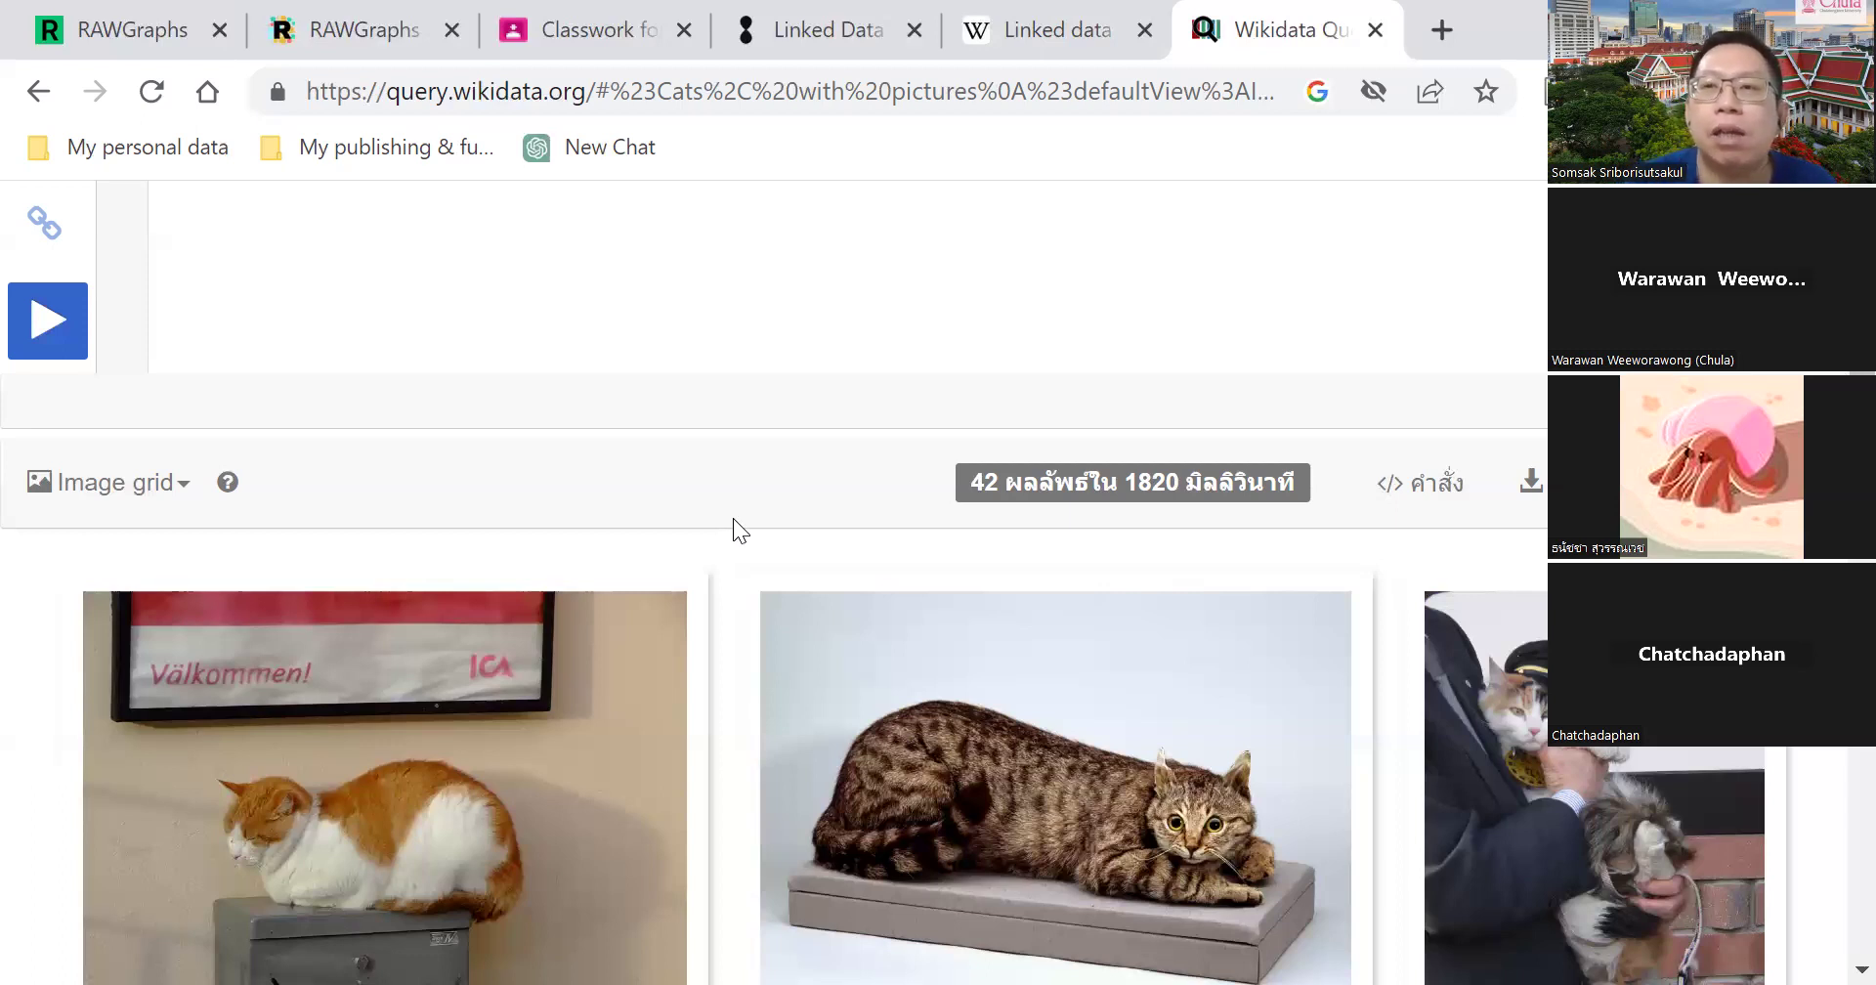
scroll(5, 763, up, 3)
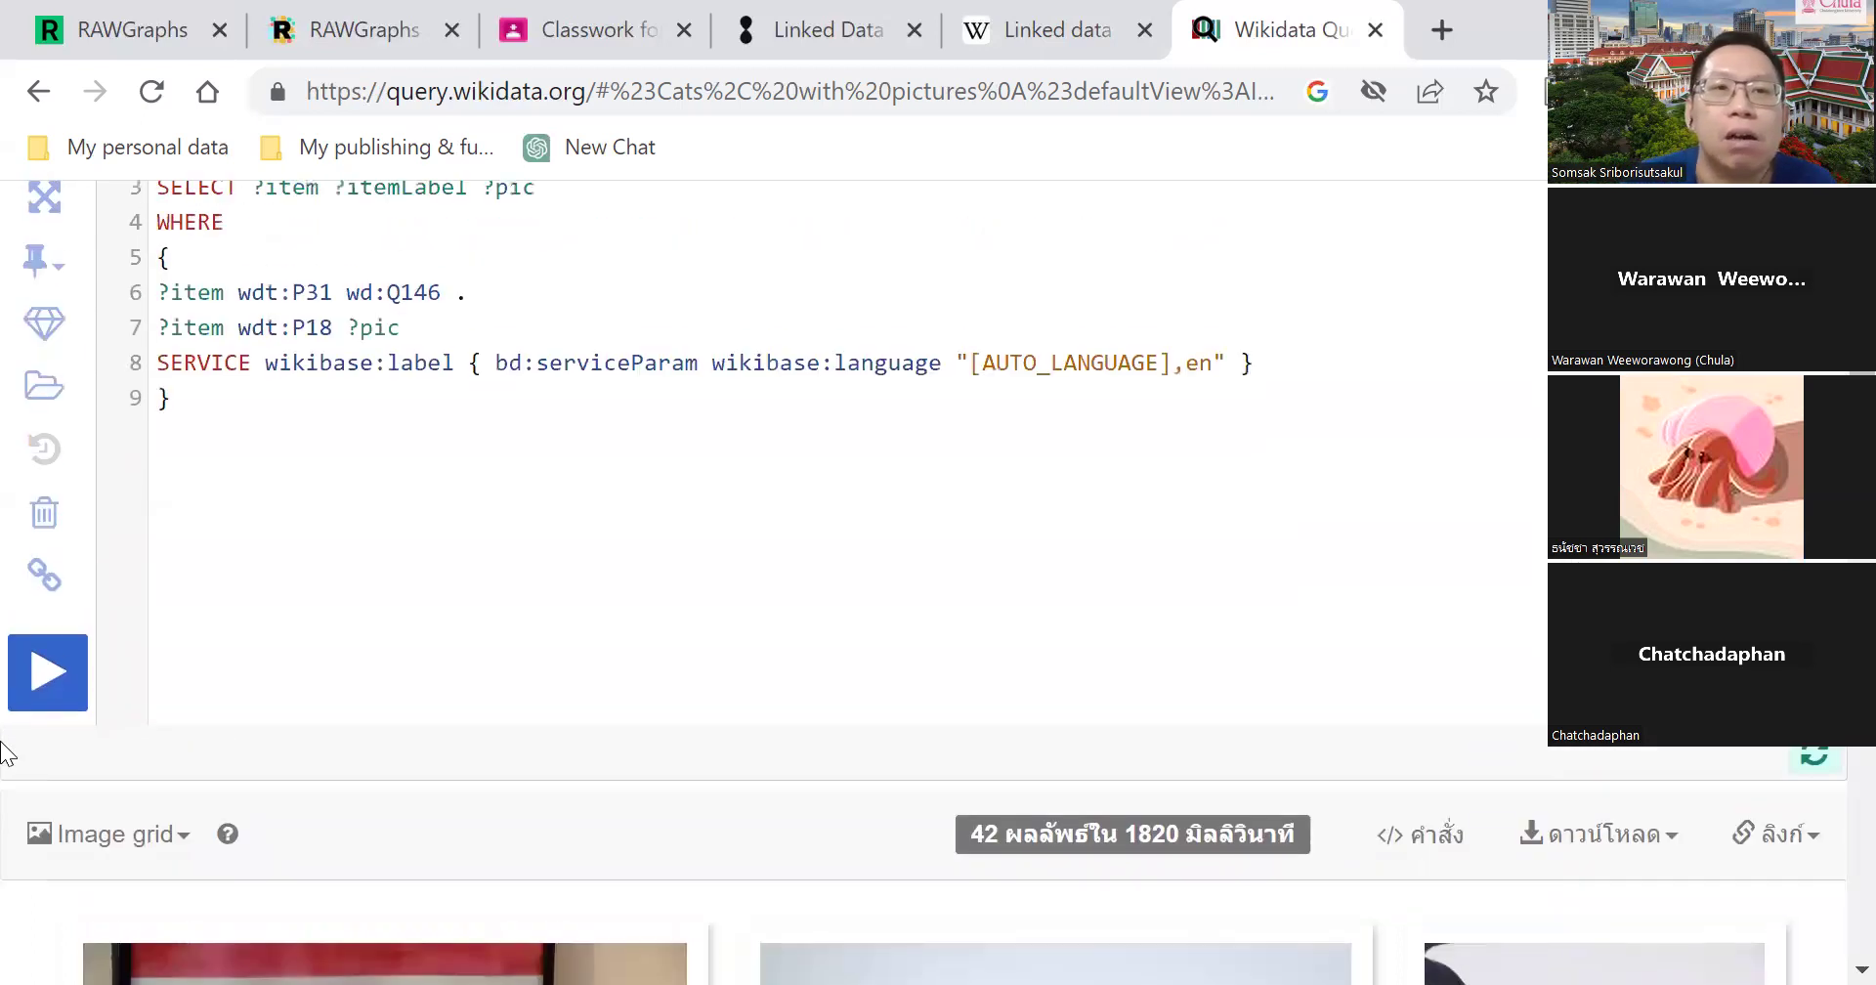
scroll(4, 752, up, 2)
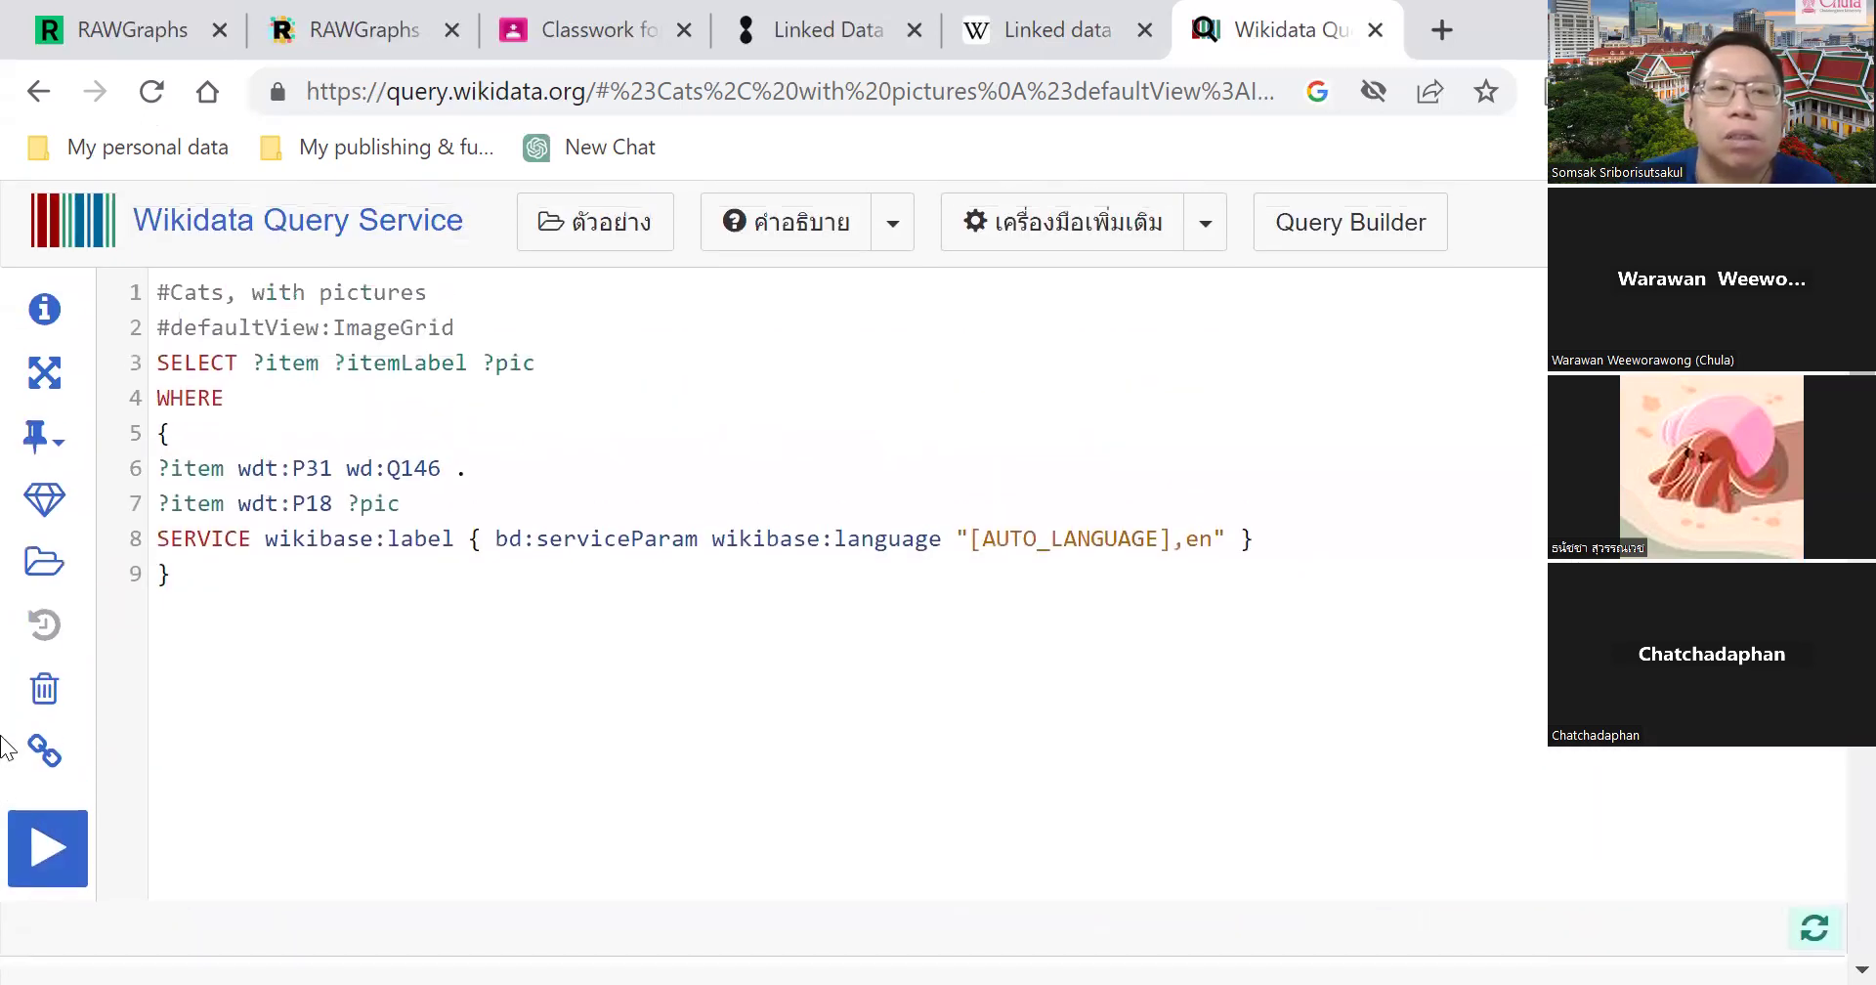
click(67, 874)
scroll(572, 621, down, 12)
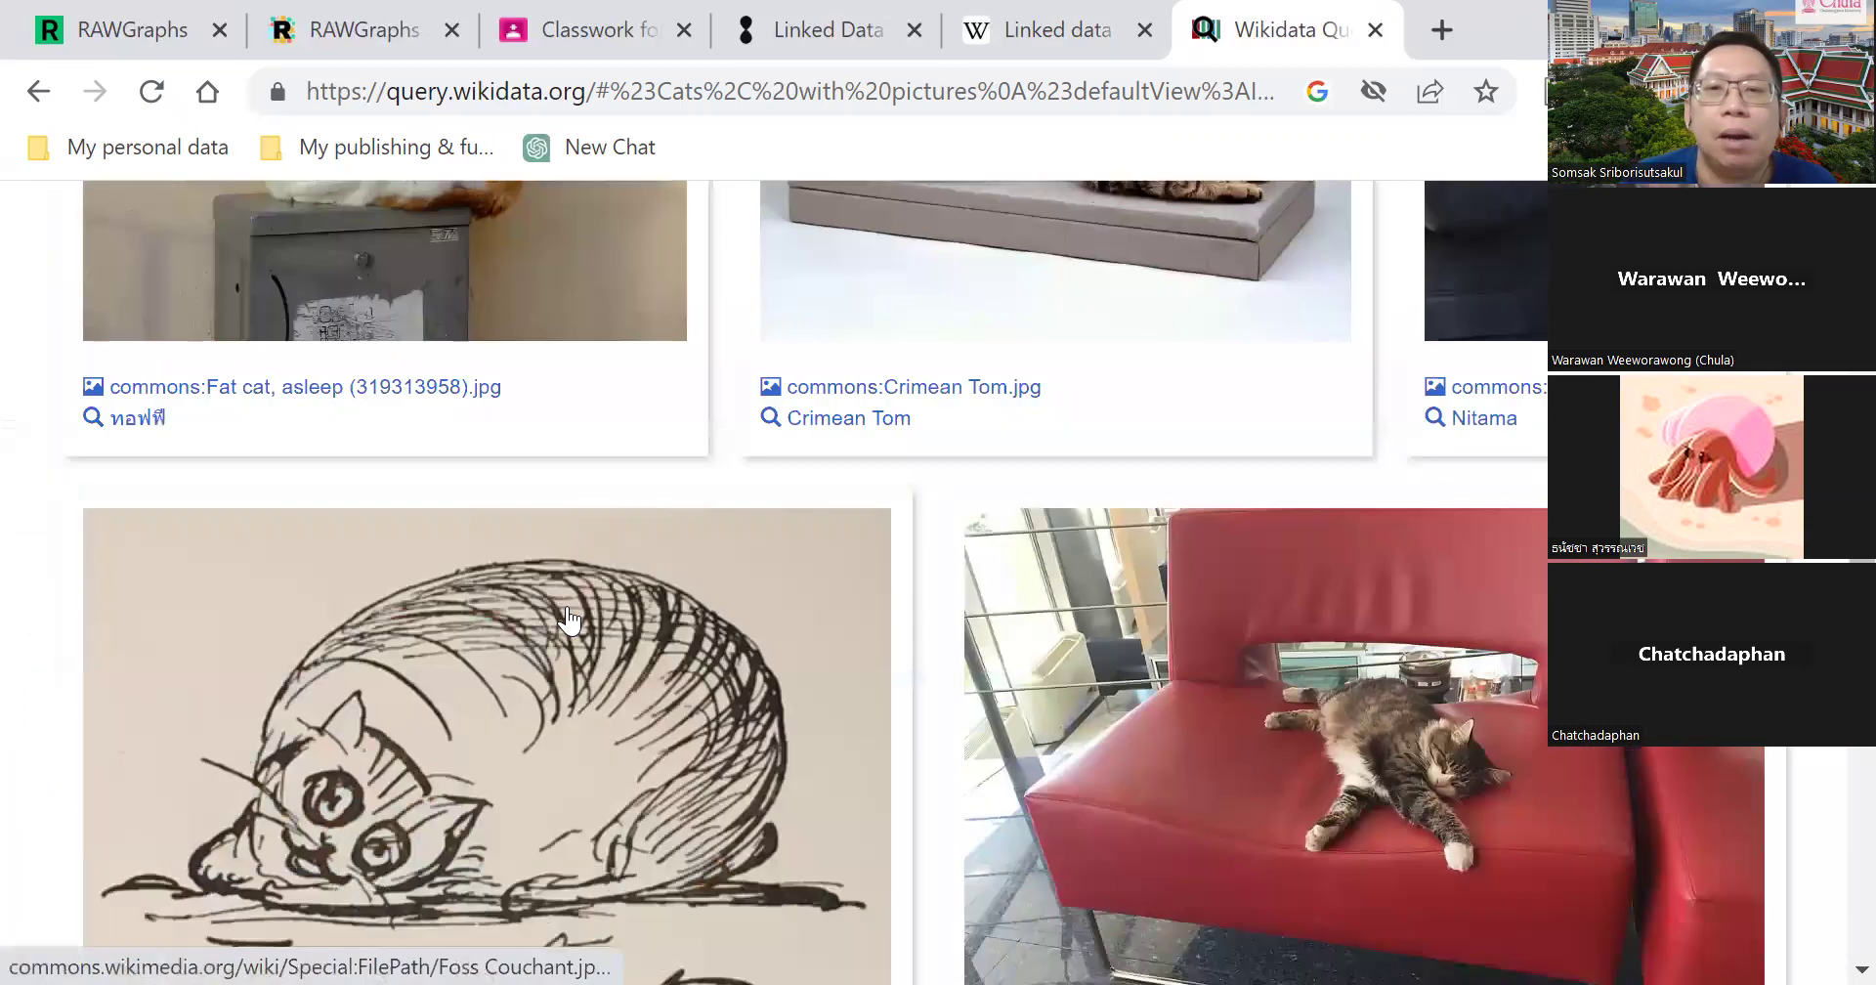
scroll(570, 613, down, 5)
scroll(571, 598, up, 5)
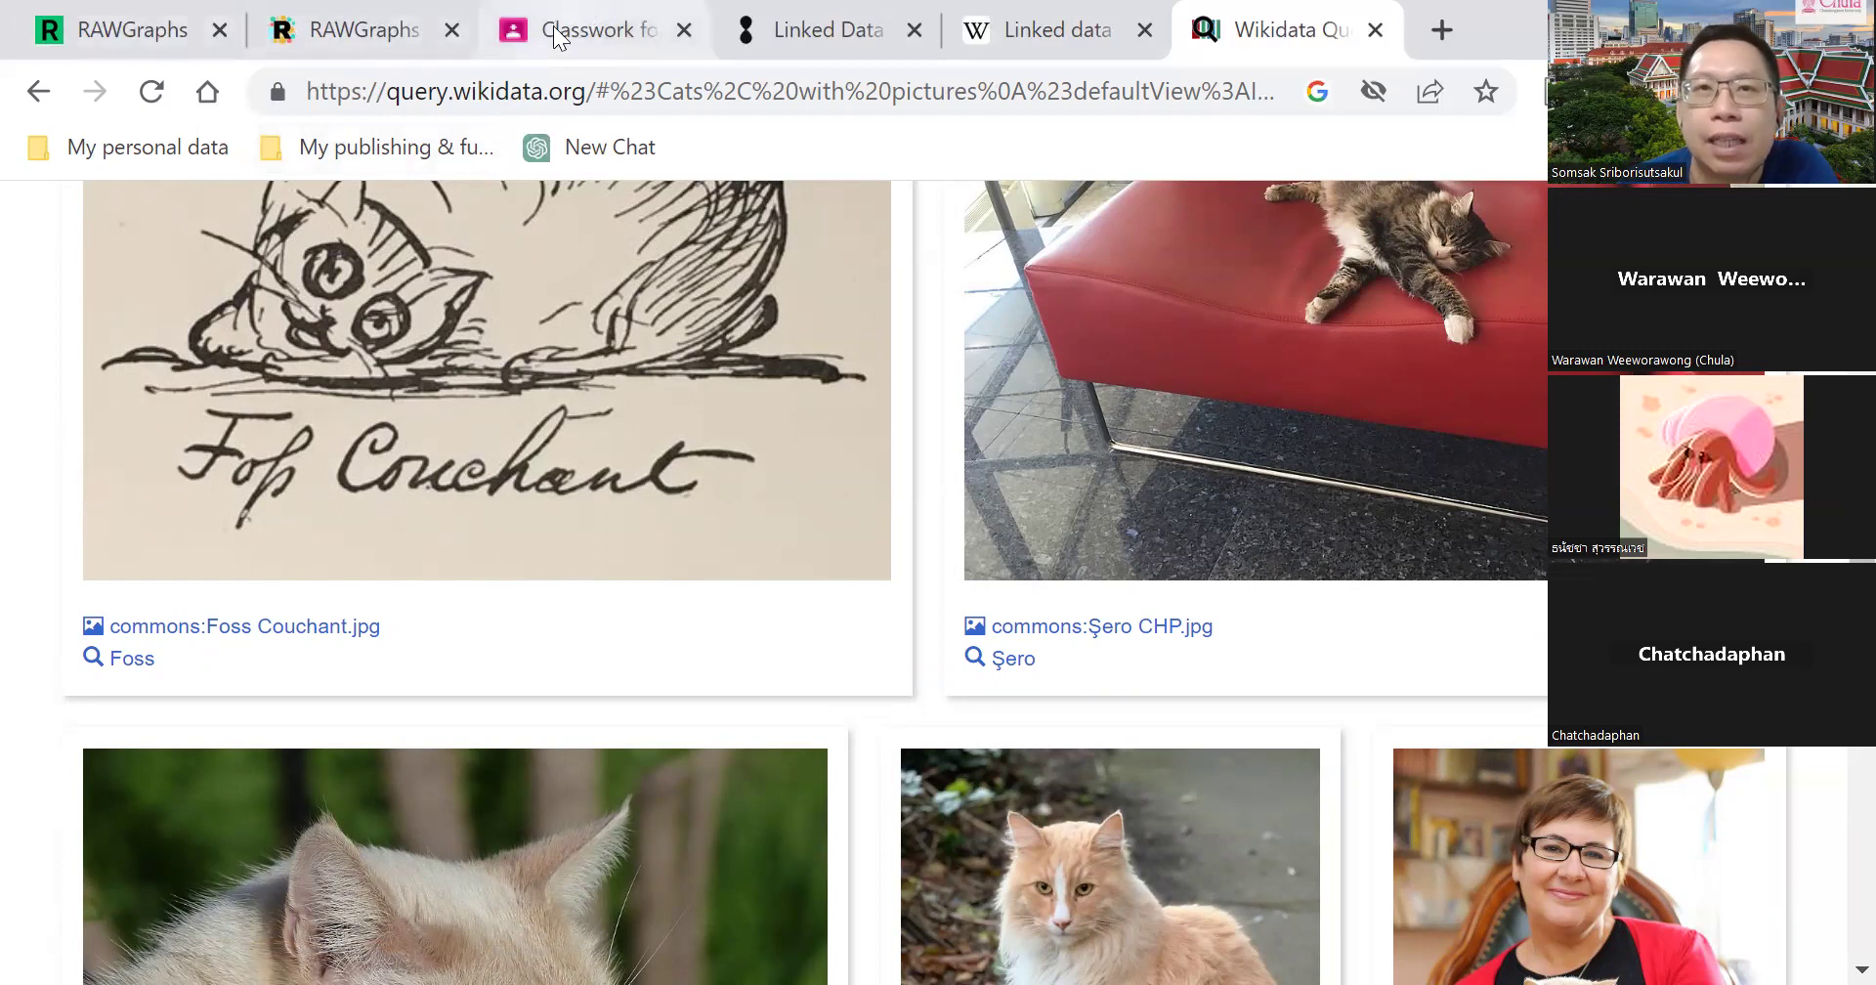
On the Wikipedia linked data article, circle "referred" and underline "HTTP URI-based names" in the fourth principle, and clear the annotations
click(975, 41)
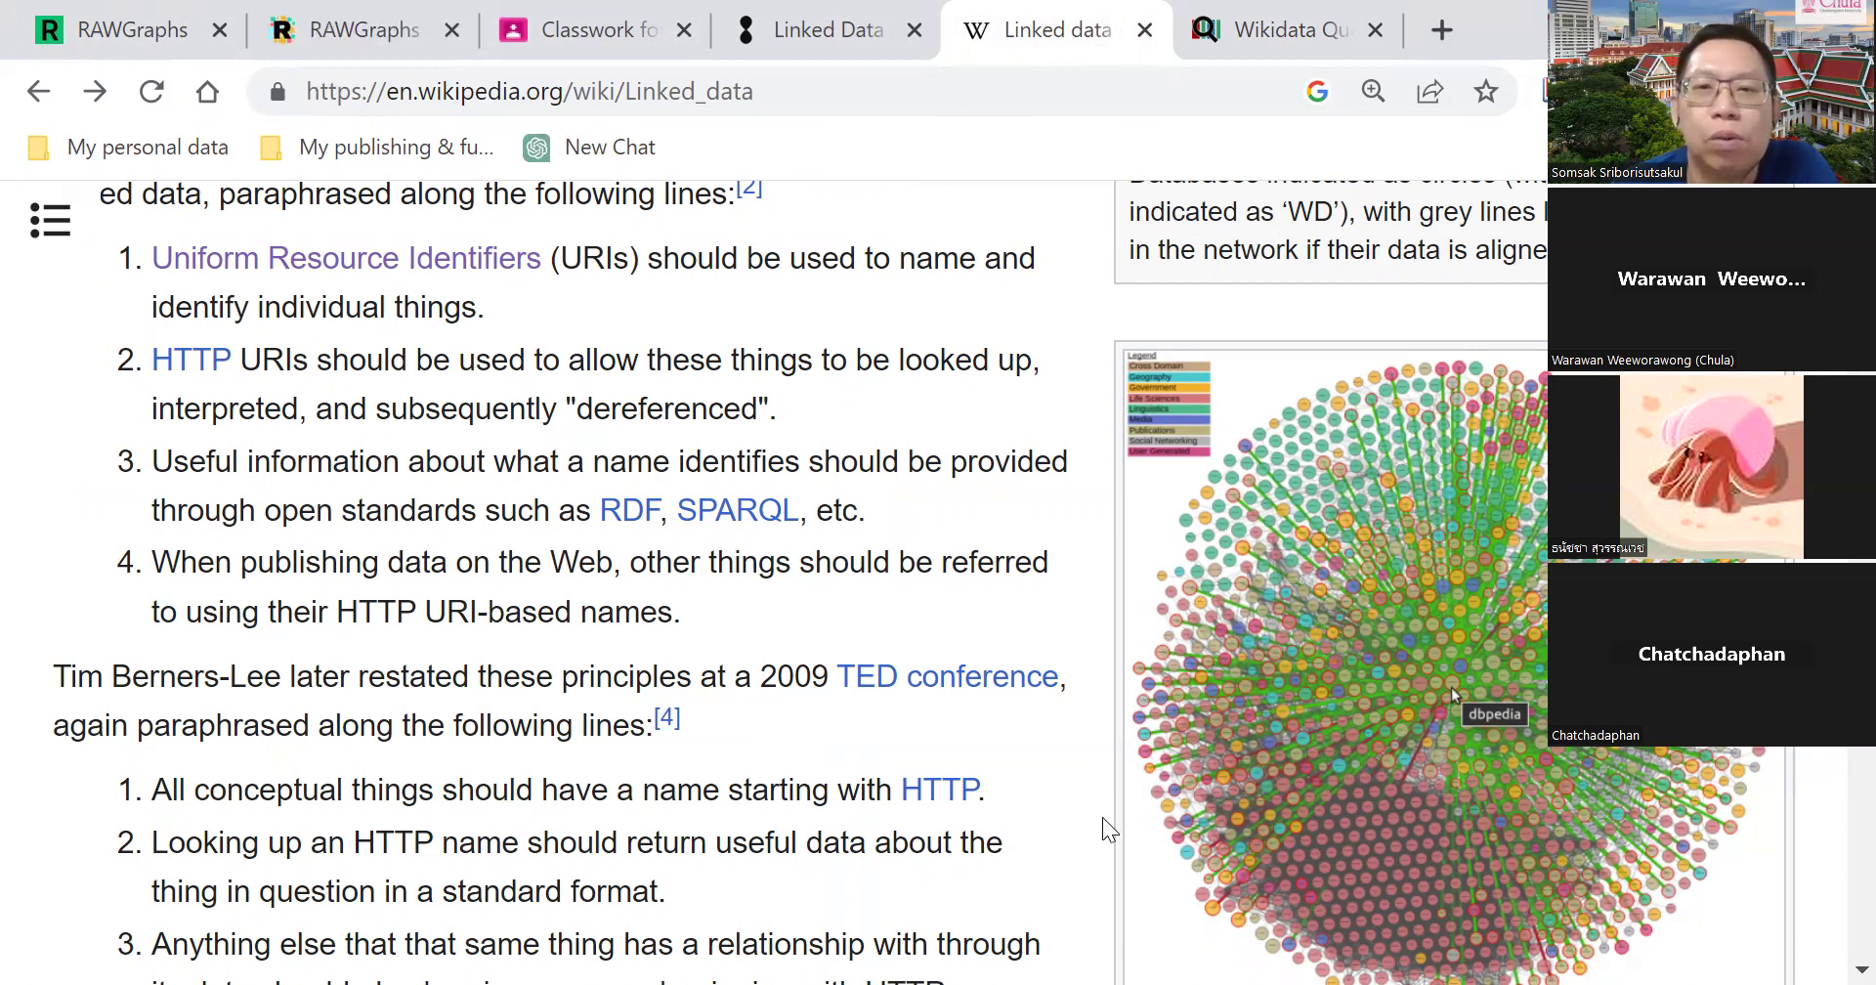
mouse_move(1060, 544)
mouse_down()
mouse_move(948, 546)
mouse_move(930, 566)
mouse_move(1036, 589)
mouse_move(1060, 545)
mouse_move(1009, 504)
mouse_up()
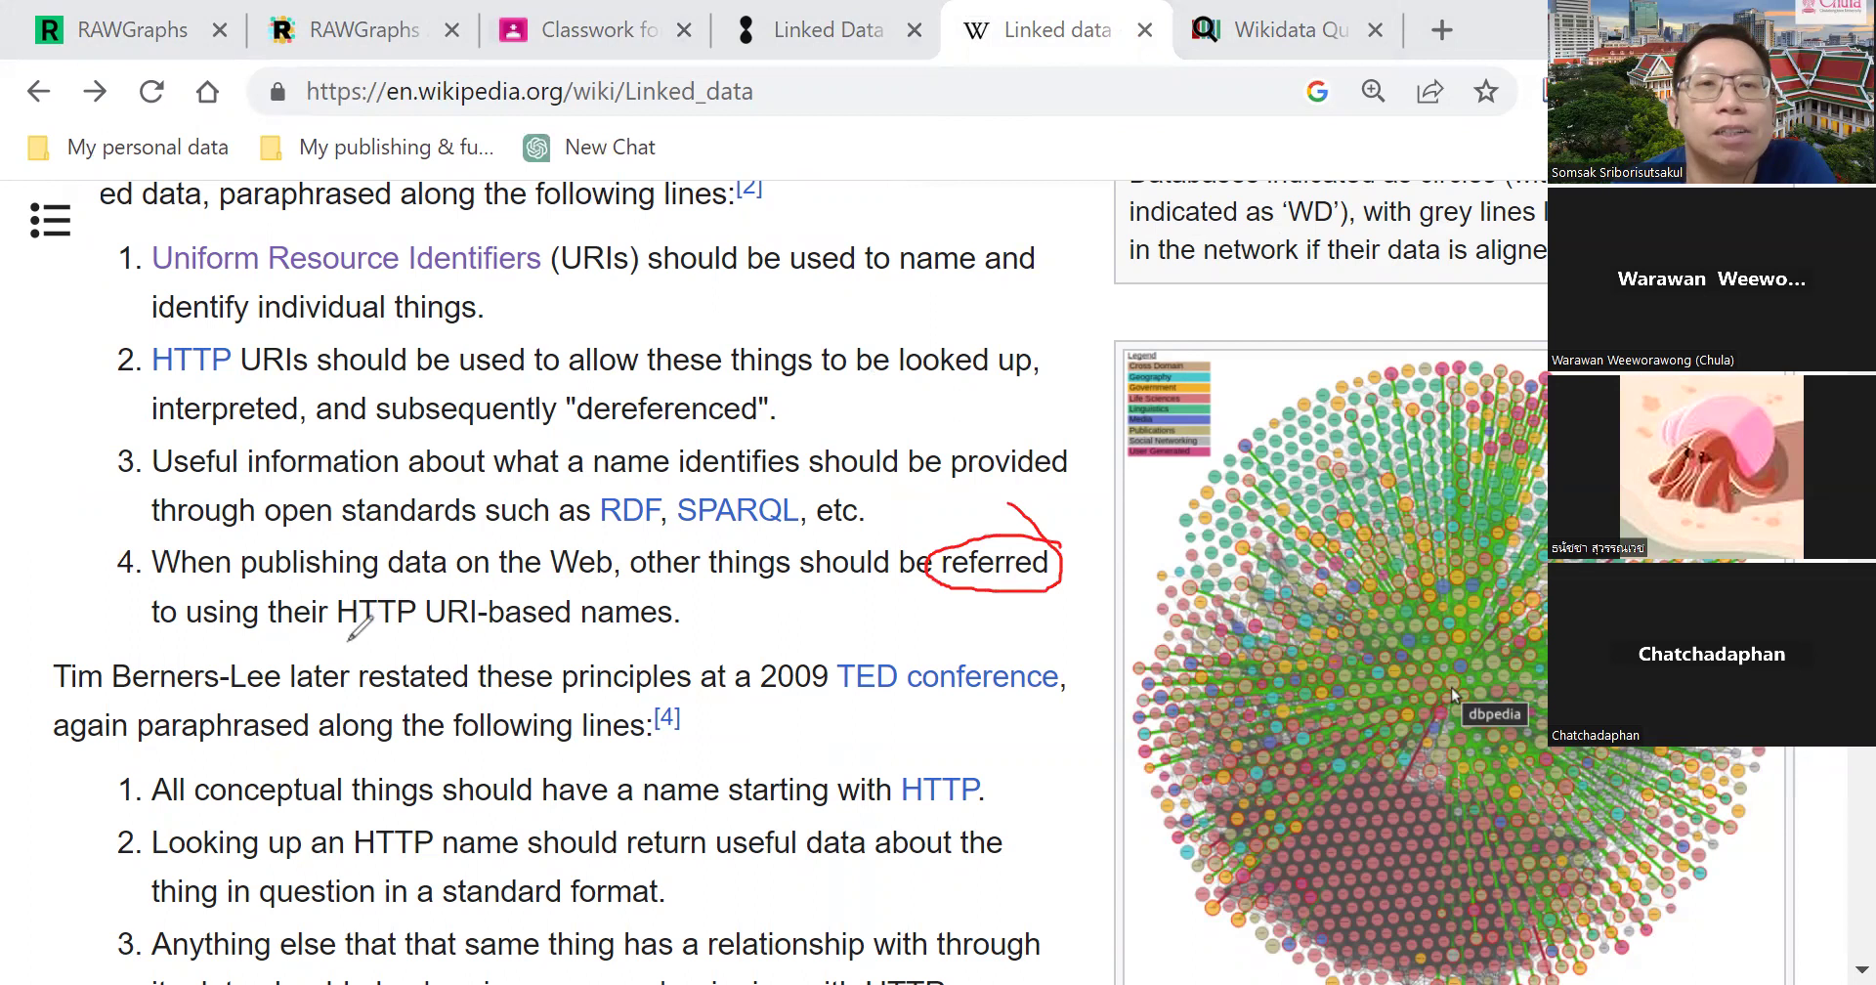
drag(339, 640, 657, 644)
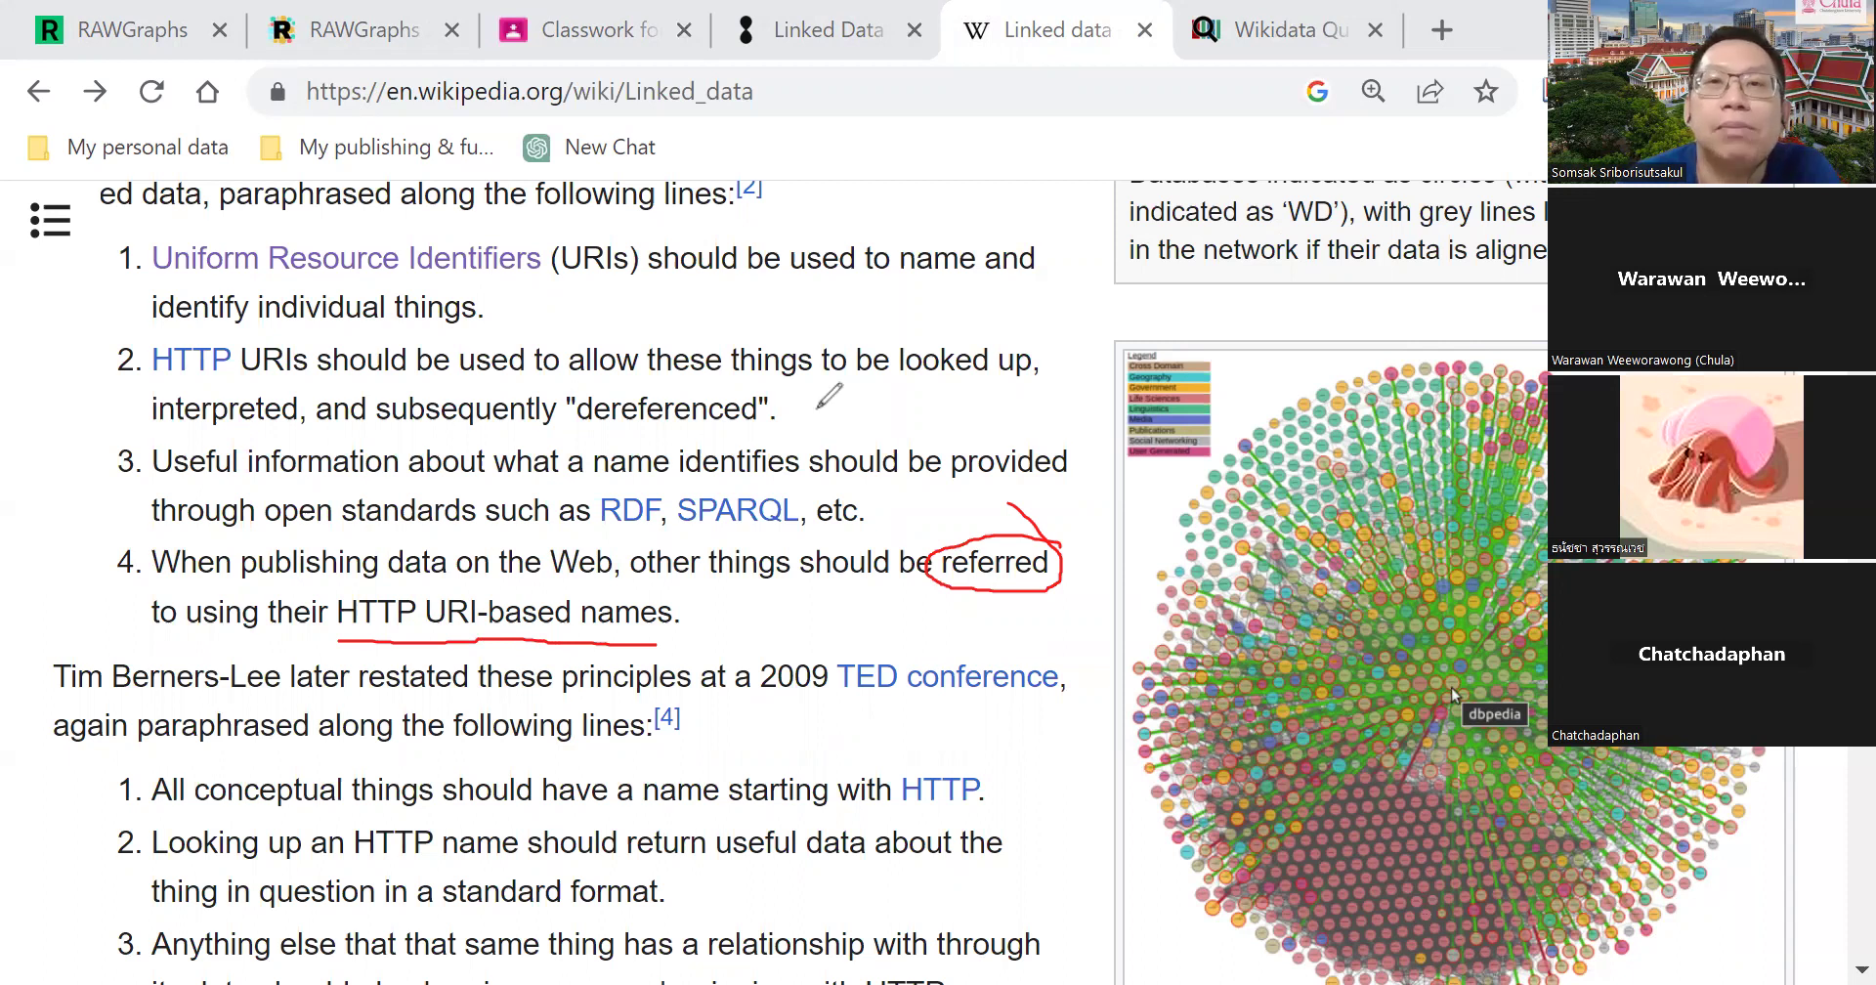
key(e)
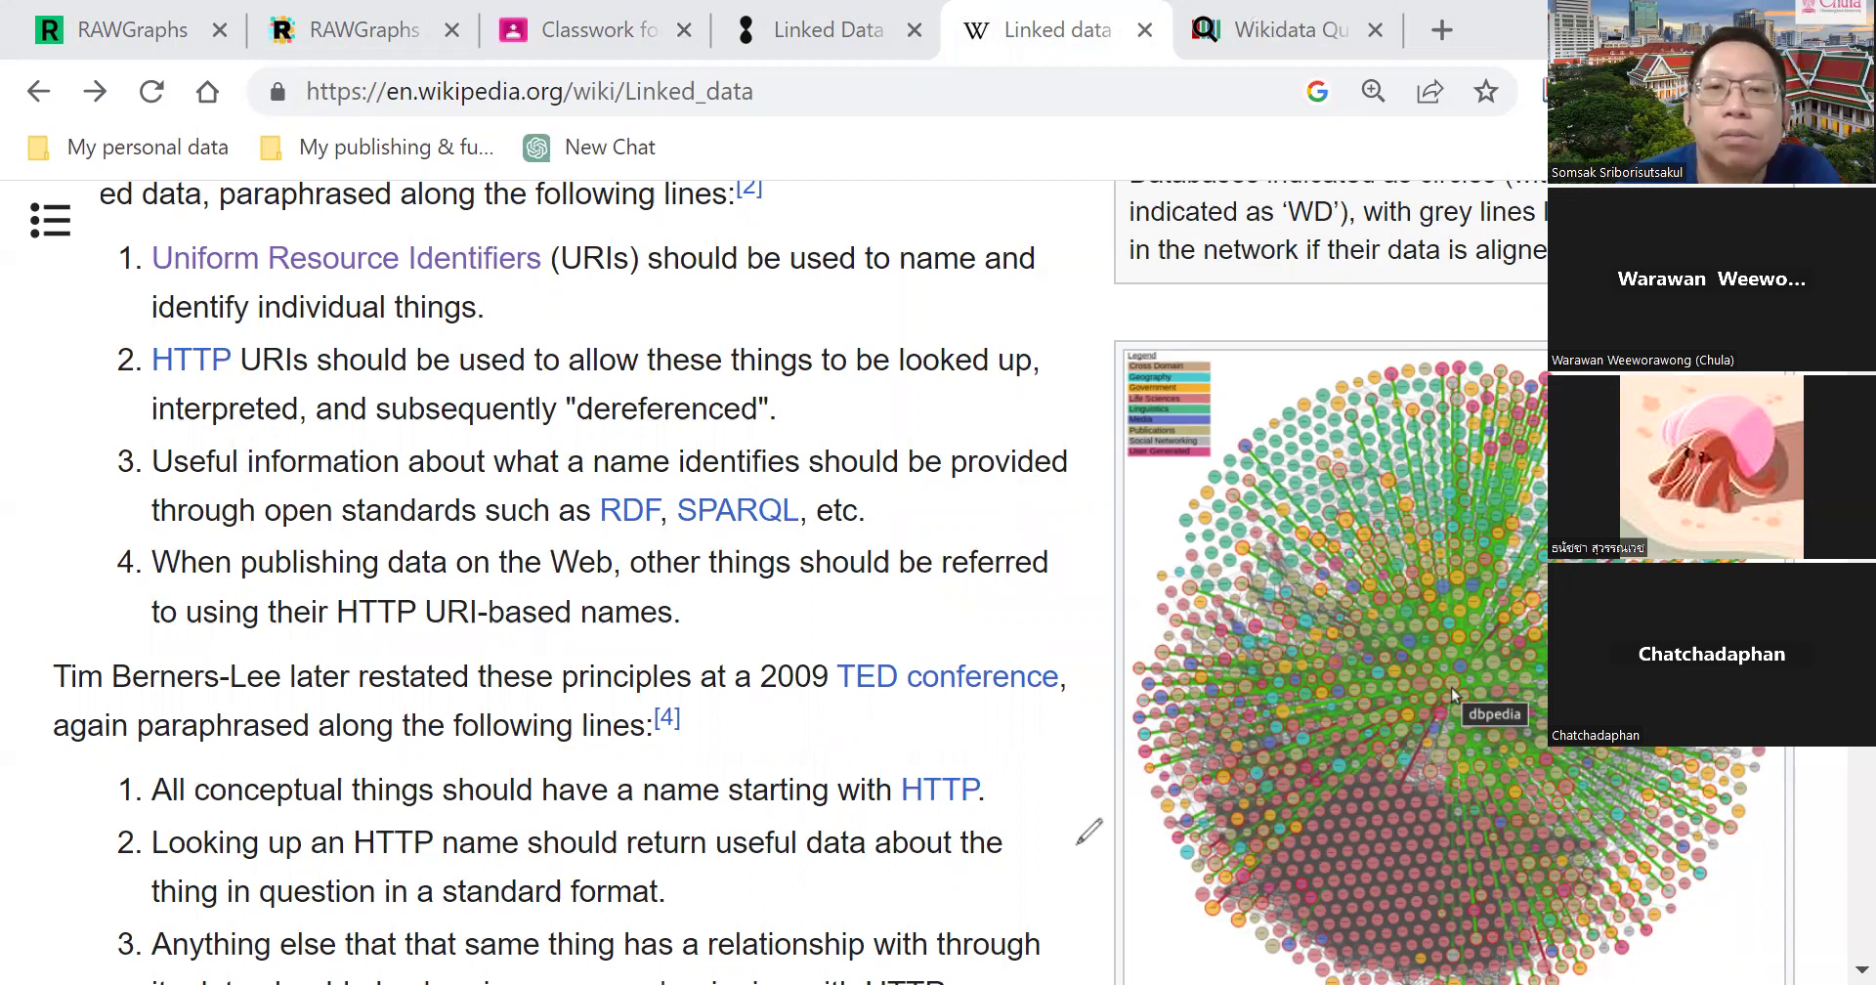
Return to the cats query in the Wikidata Query Service and circle Q146 and P18 in red
click(1258, 48)
scroll(789, 589, up, 10)
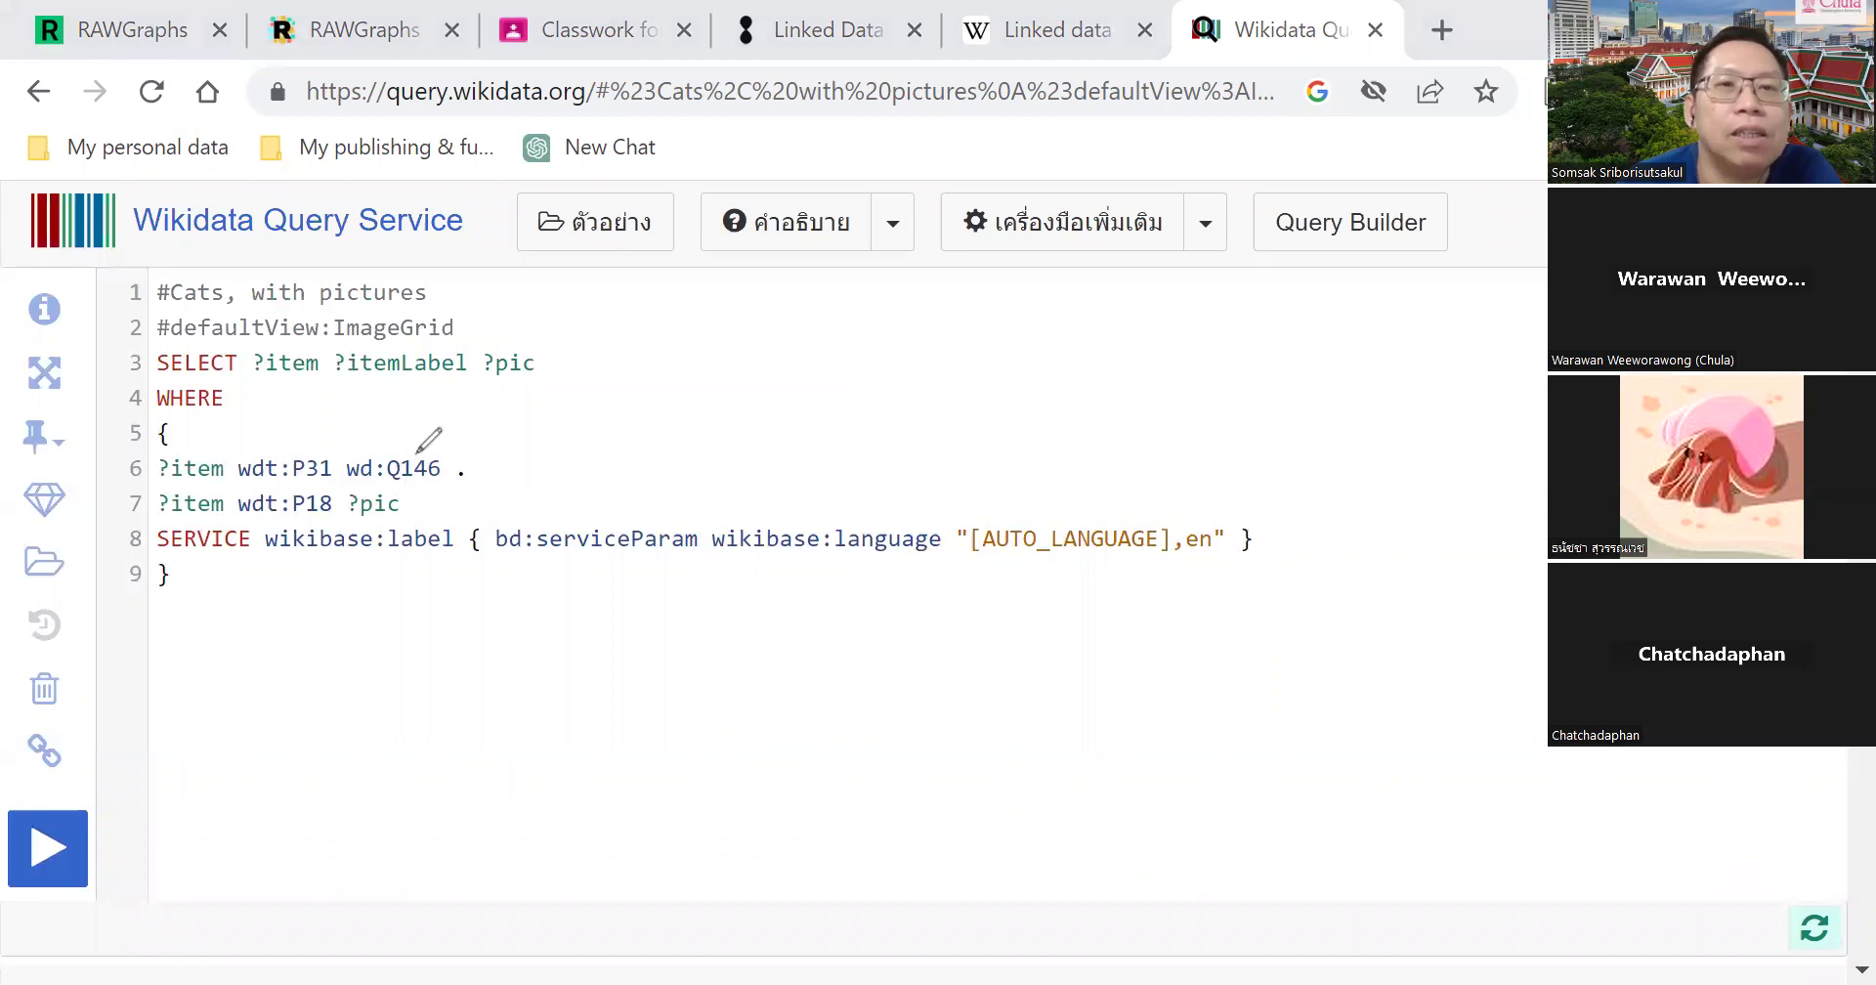
mouse_move(442, 441)
mouse_down()
mouse_move(385, 455)
mouse_move(394, 484)
mouse_move(435, 493)
mouse_move(289, 500)
mouse_move(327, 518)
mouse_up()
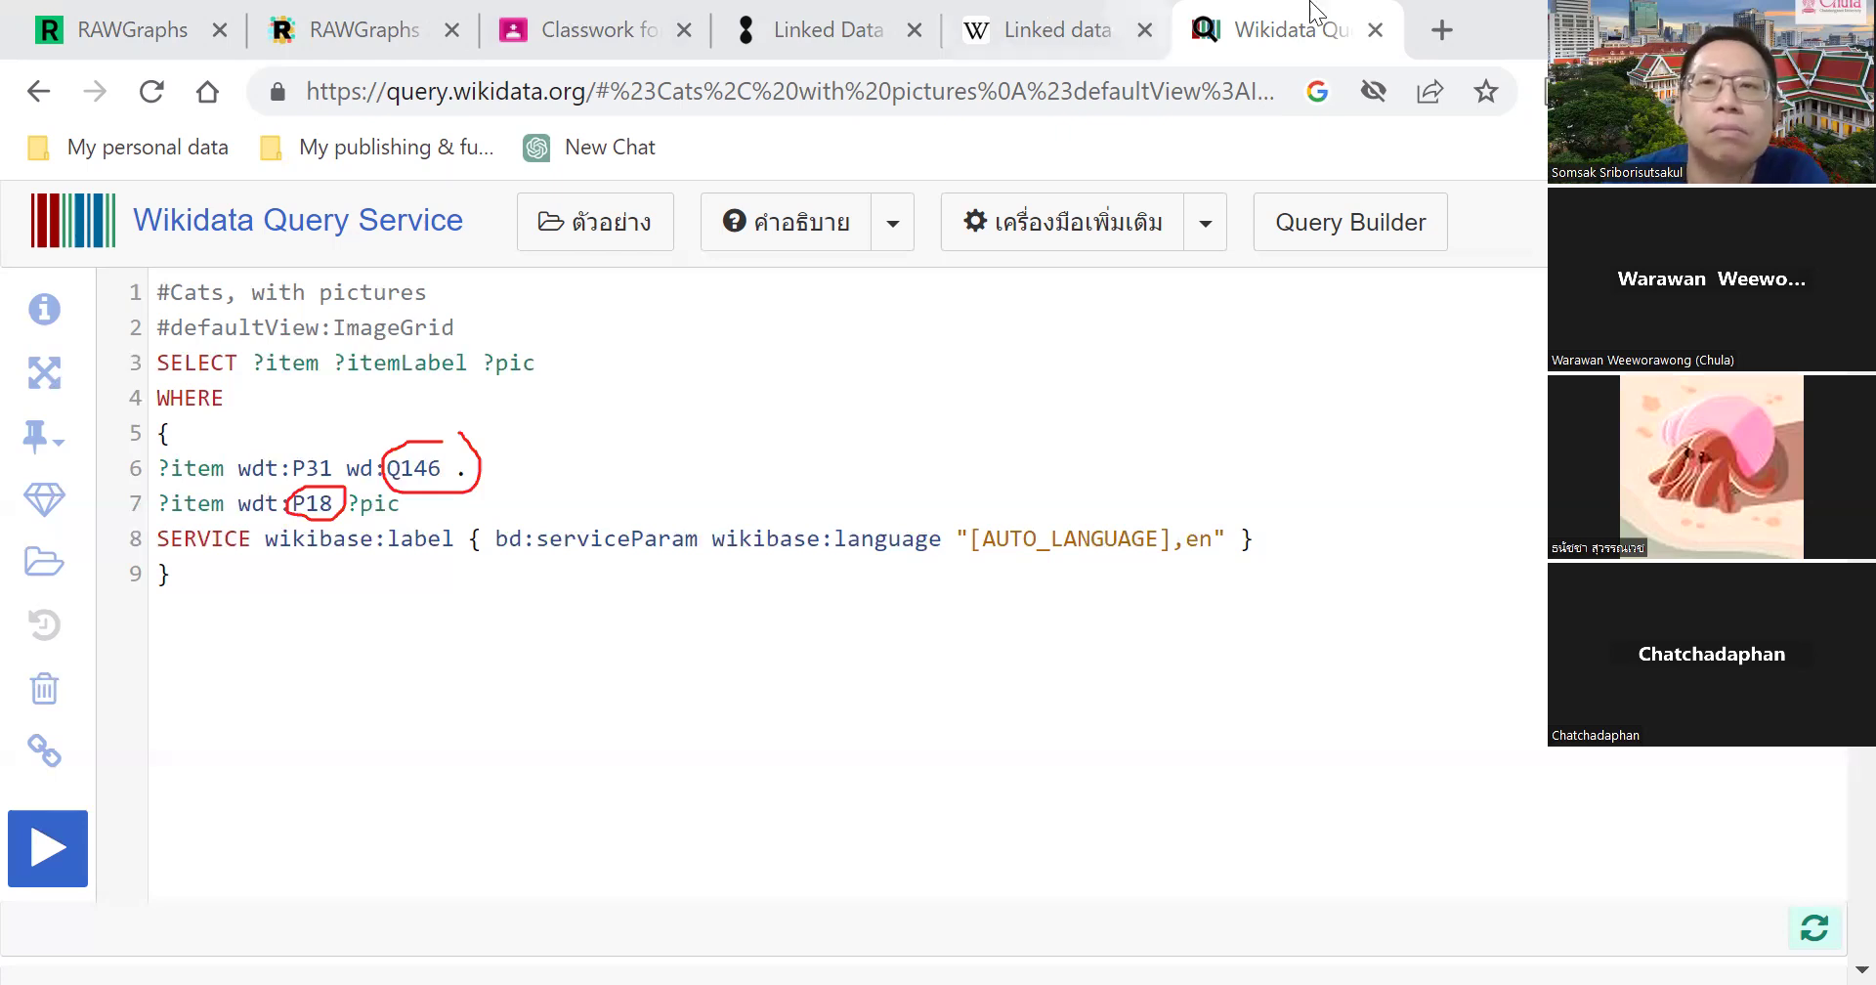
Switch to the Wikipedia linked data article and review the DBpedia cloud diagram and the Principles section
click(1050, 39)
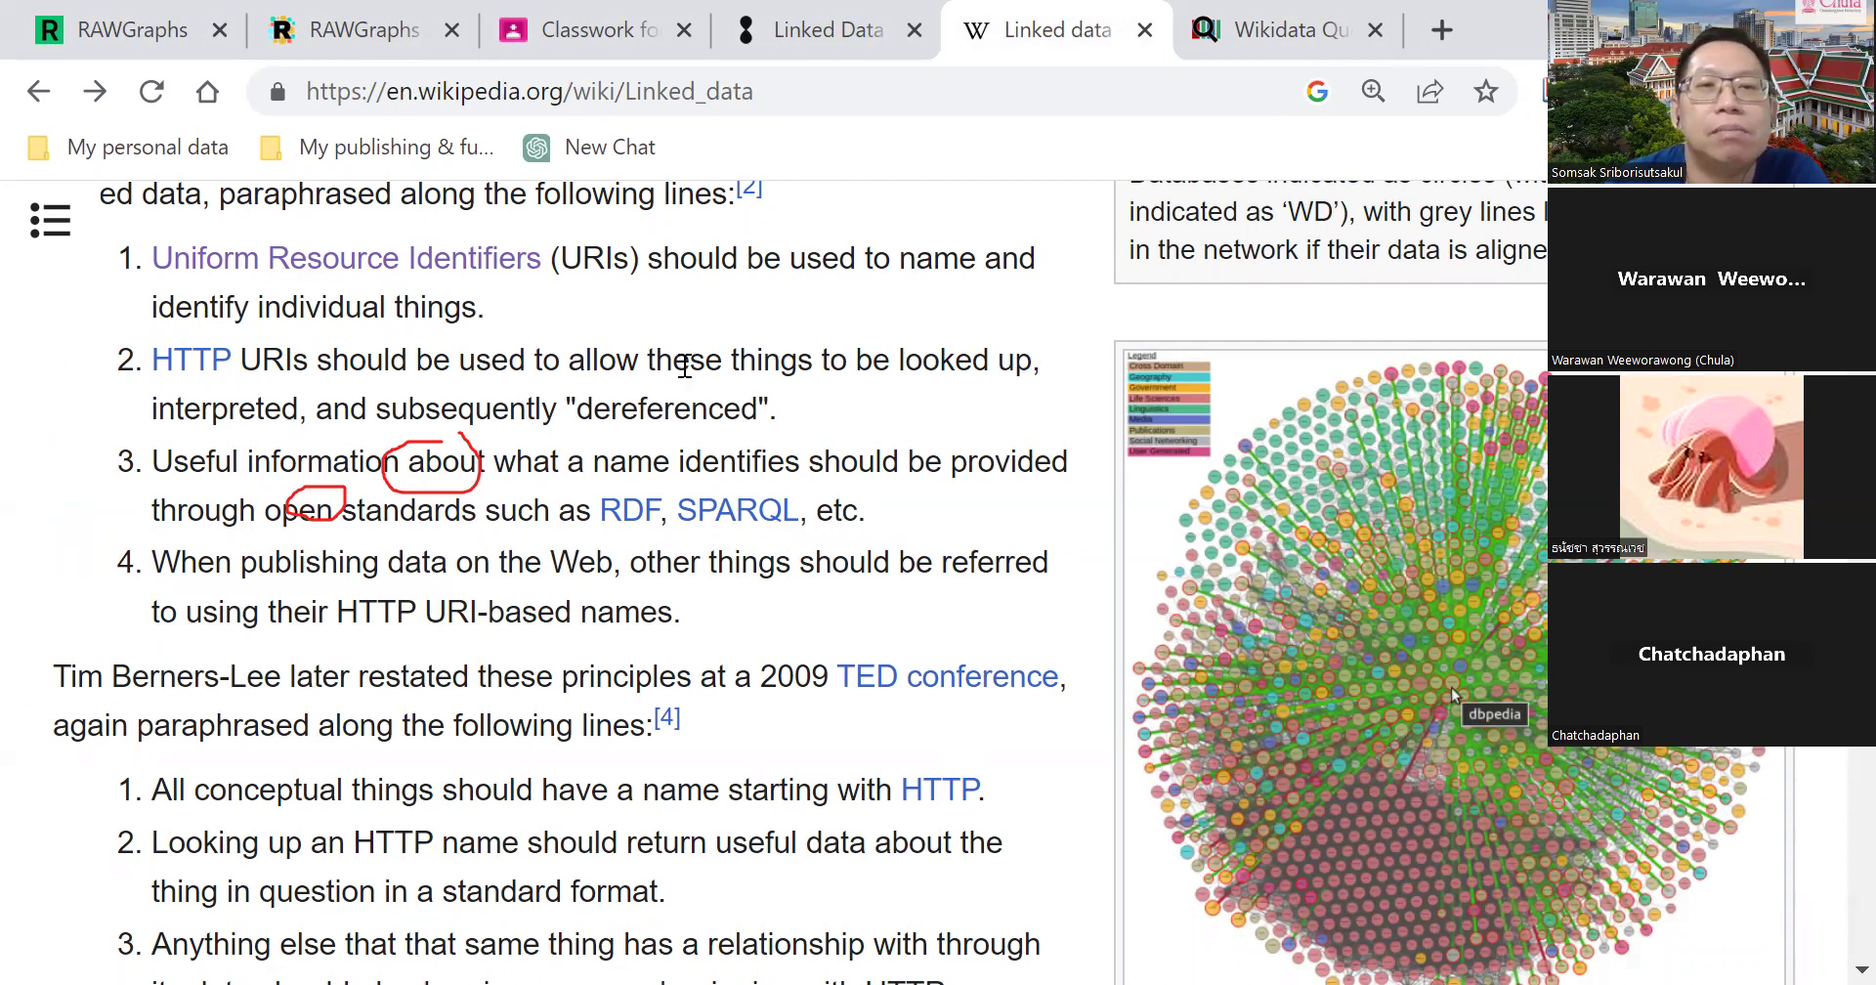
scroll(684, 366, down, 4)
scroll(704, 342, up, 2)
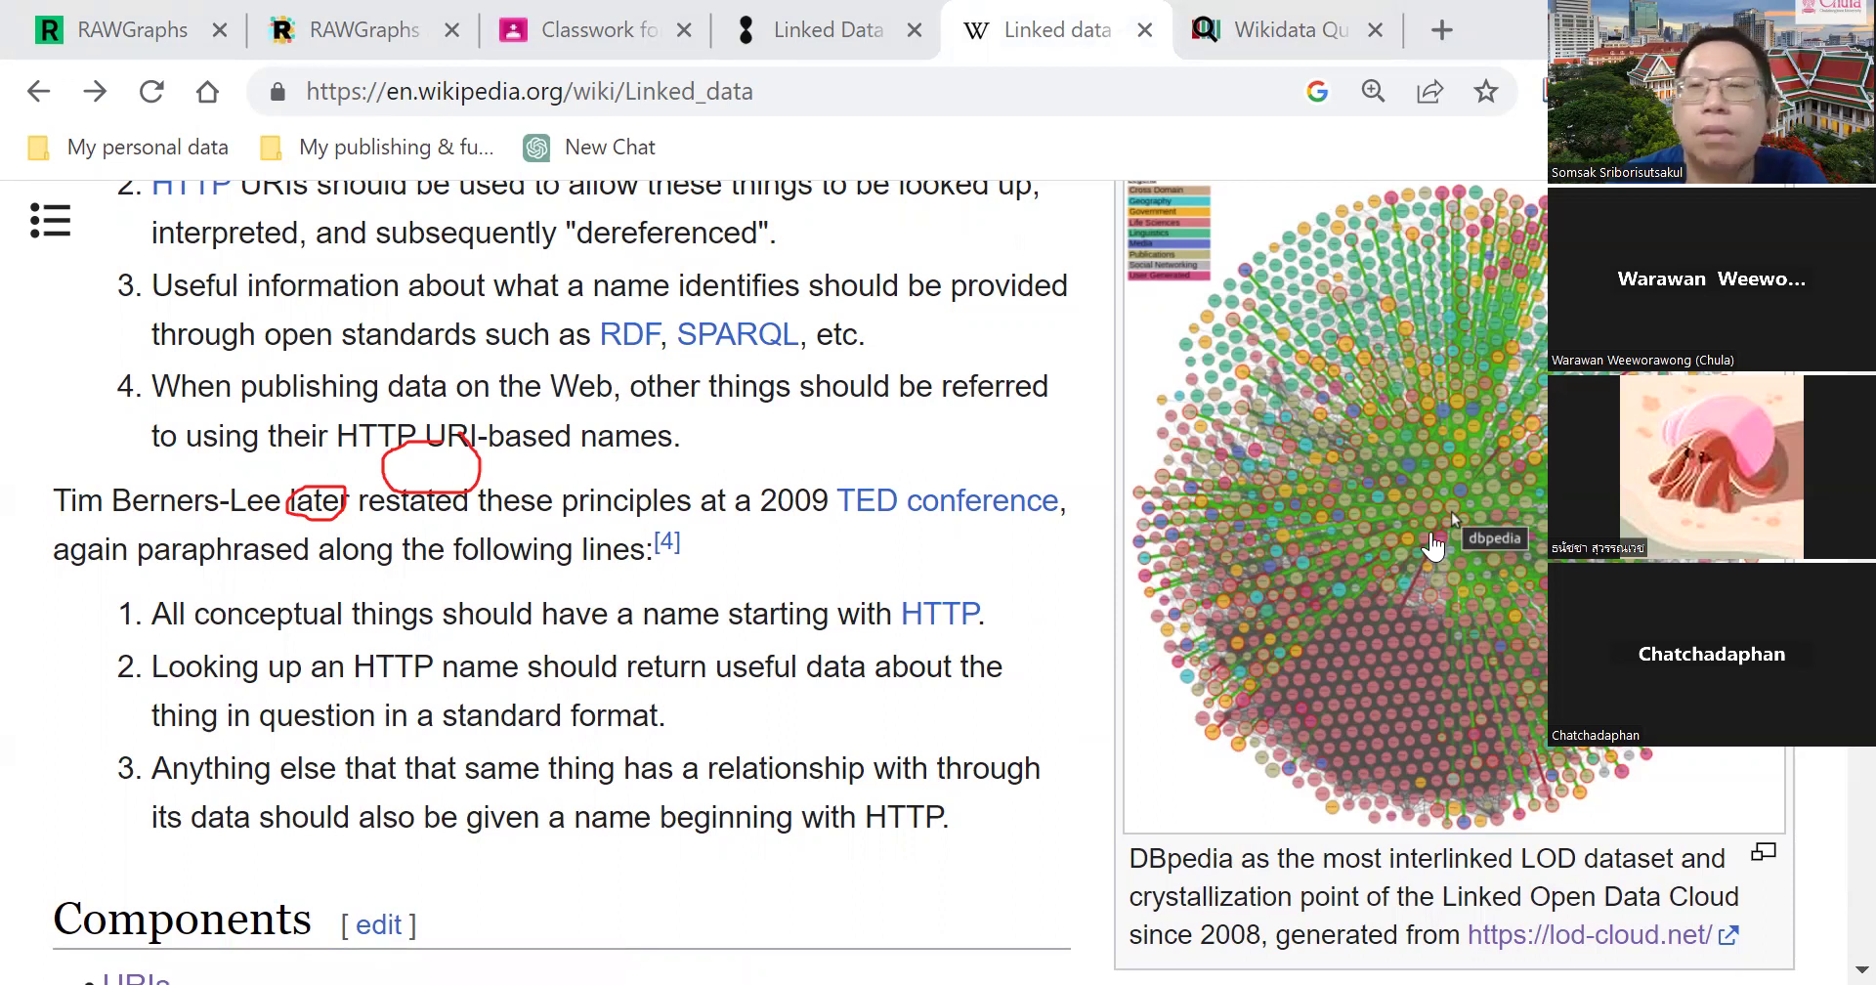
scroll(1478, 540, up, 4)
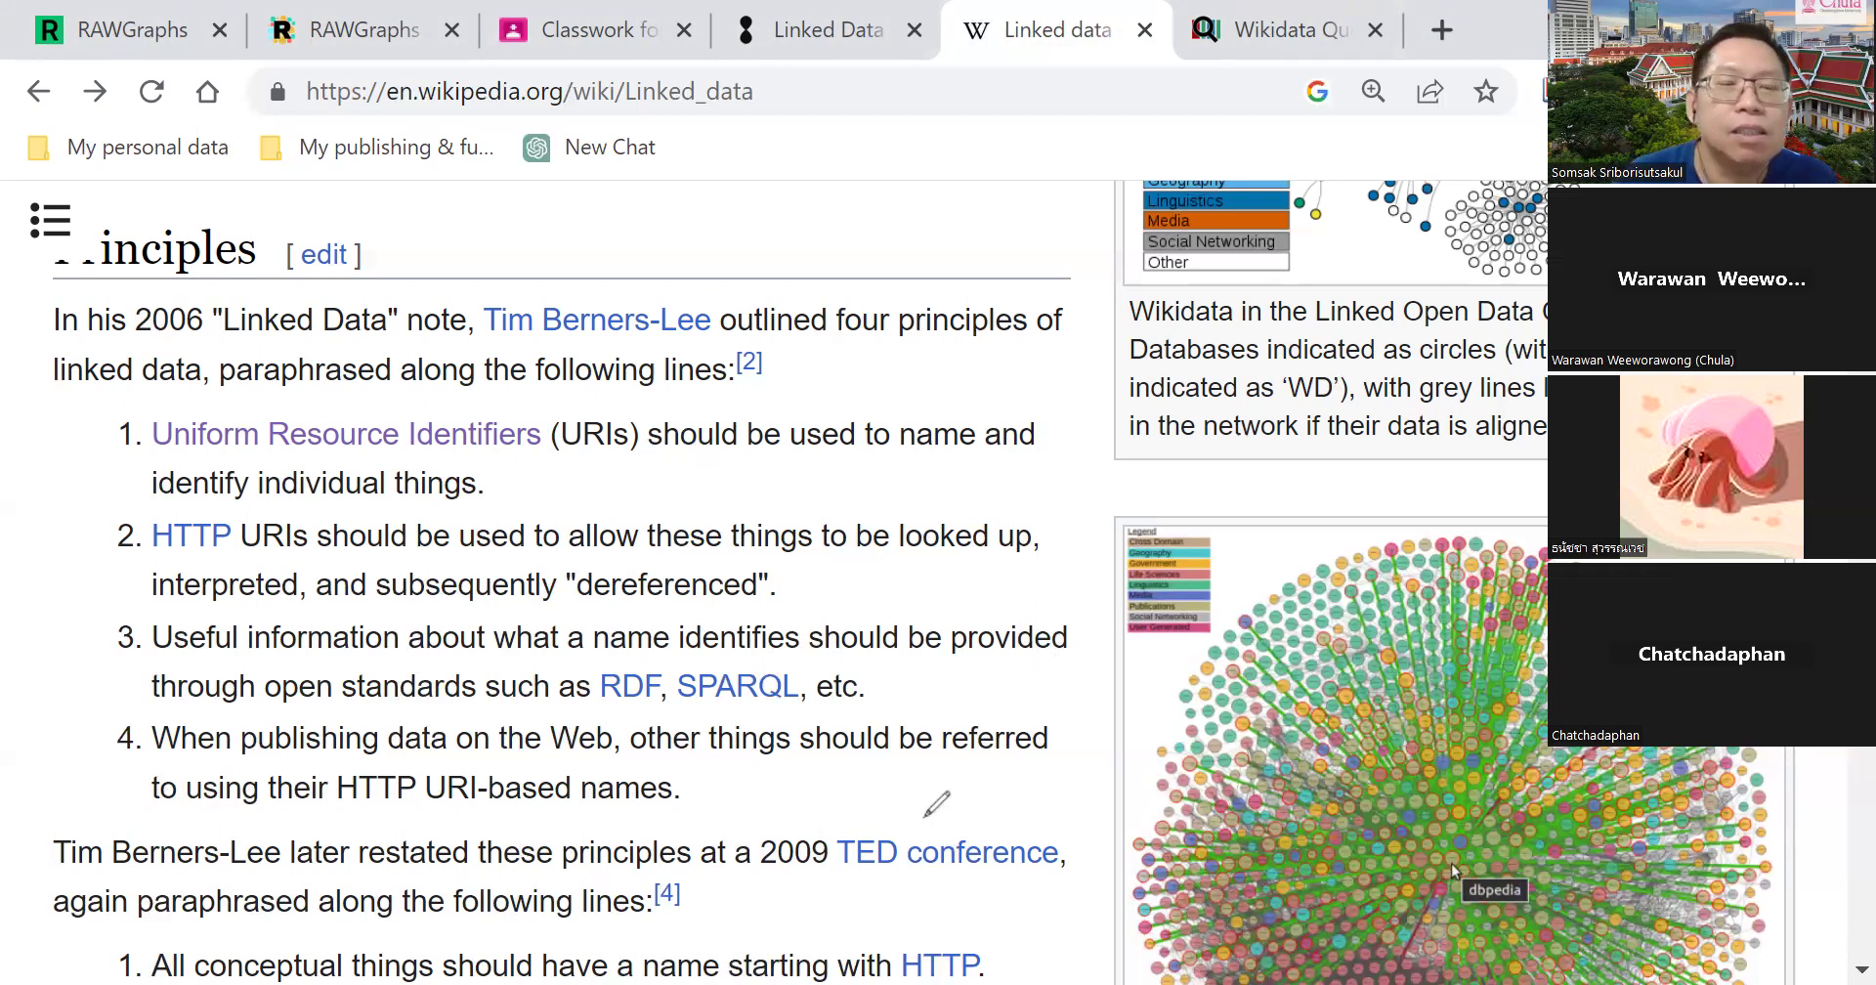
Add the red text annotation "LOD = Linked Open Data" beside the Principles heading
click(526, 260)
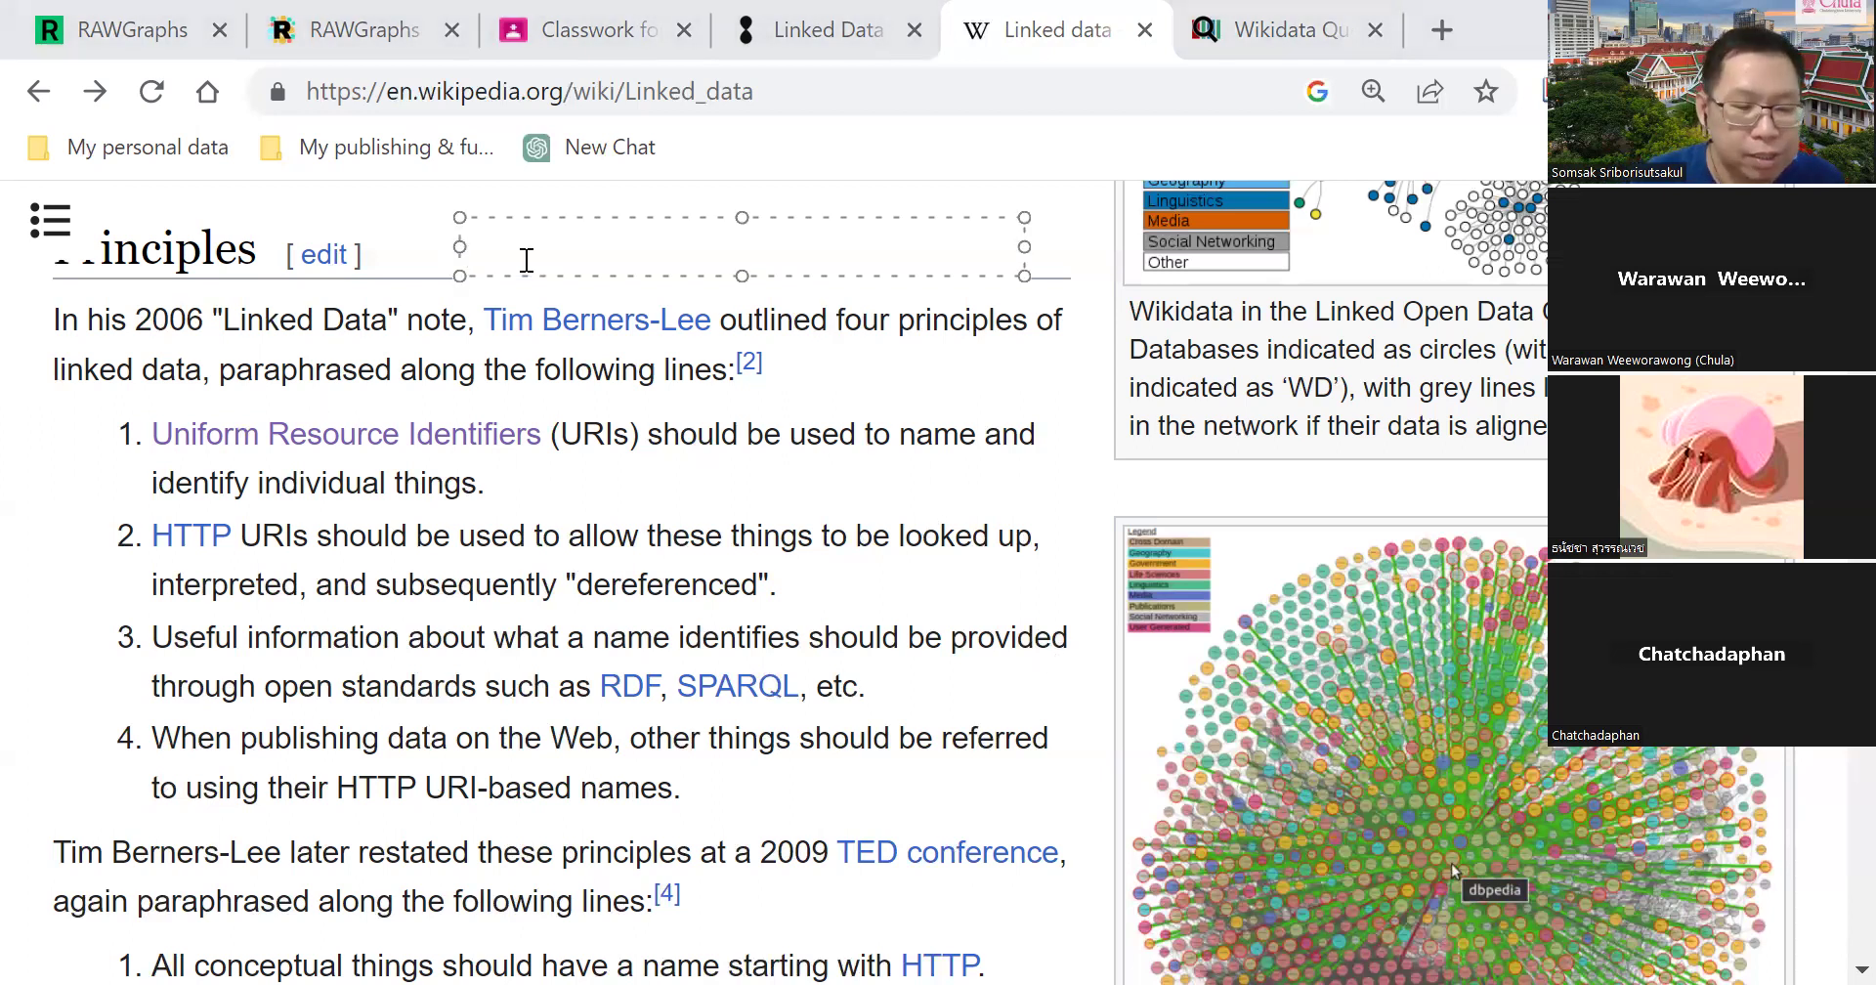
text(ศฯฏ)
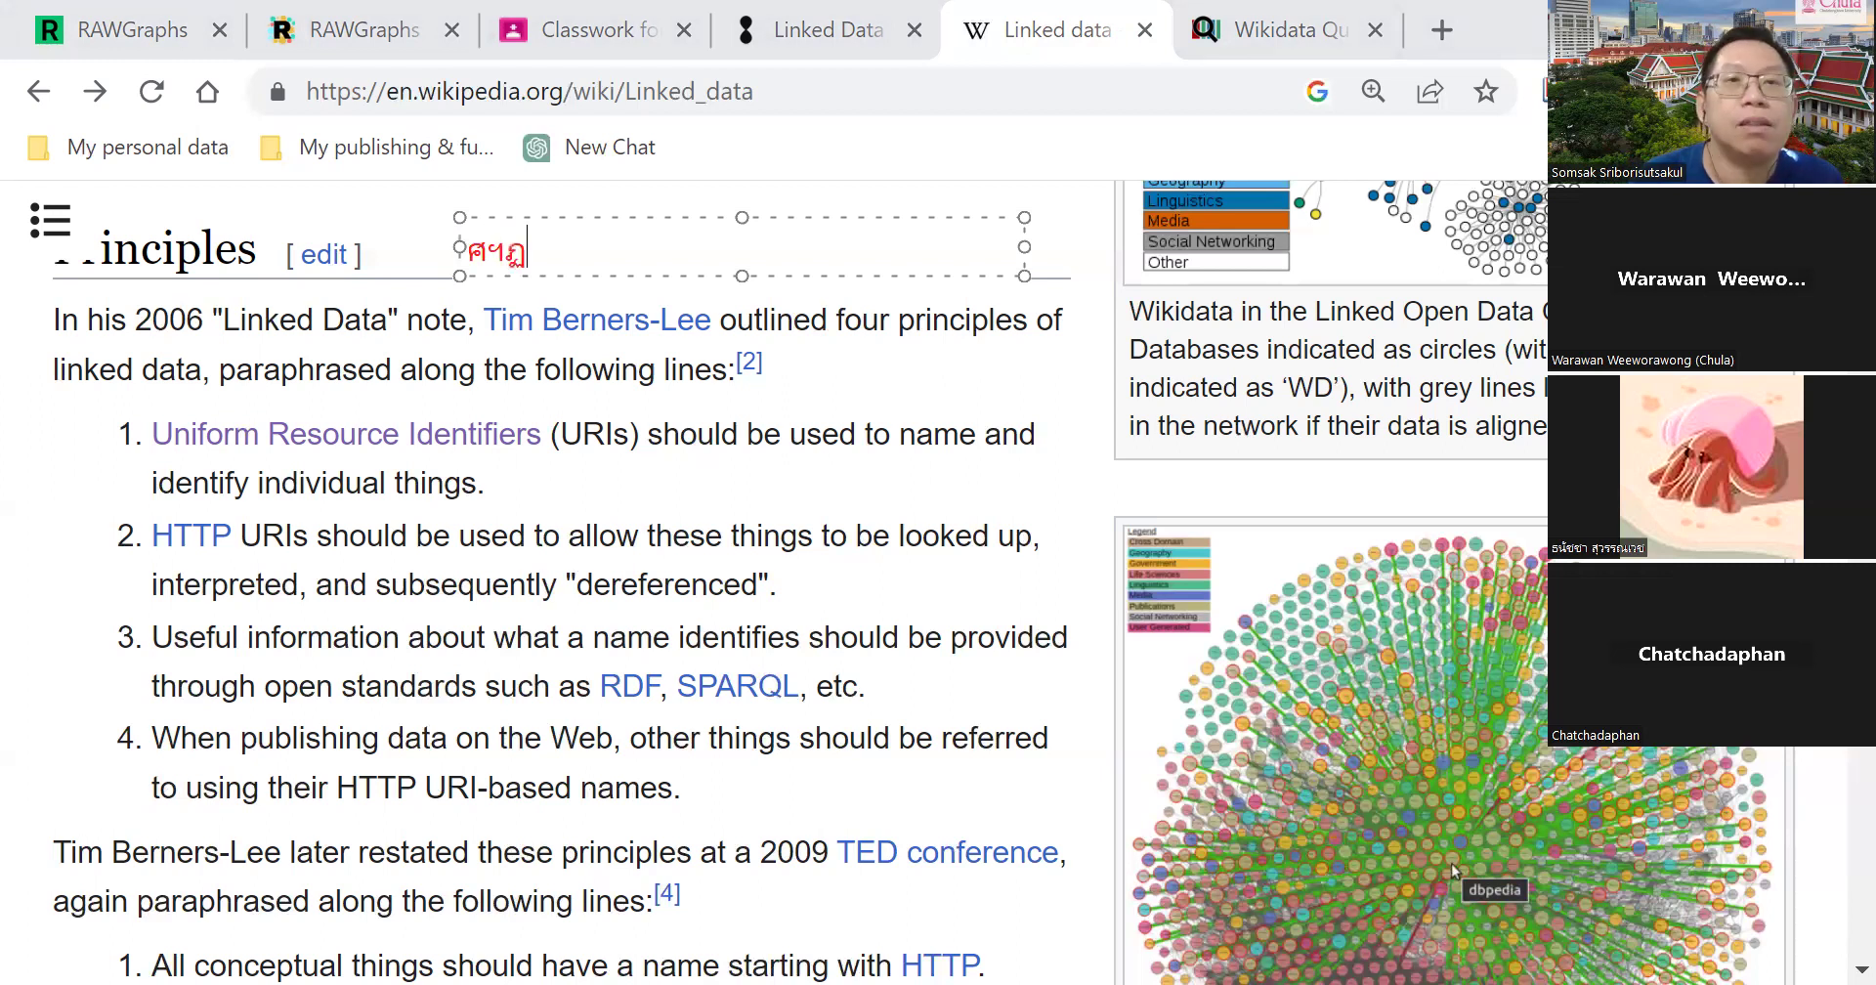
key(BackSpace)
key(BackSpace)
key(BackSpace)
text(LOD)
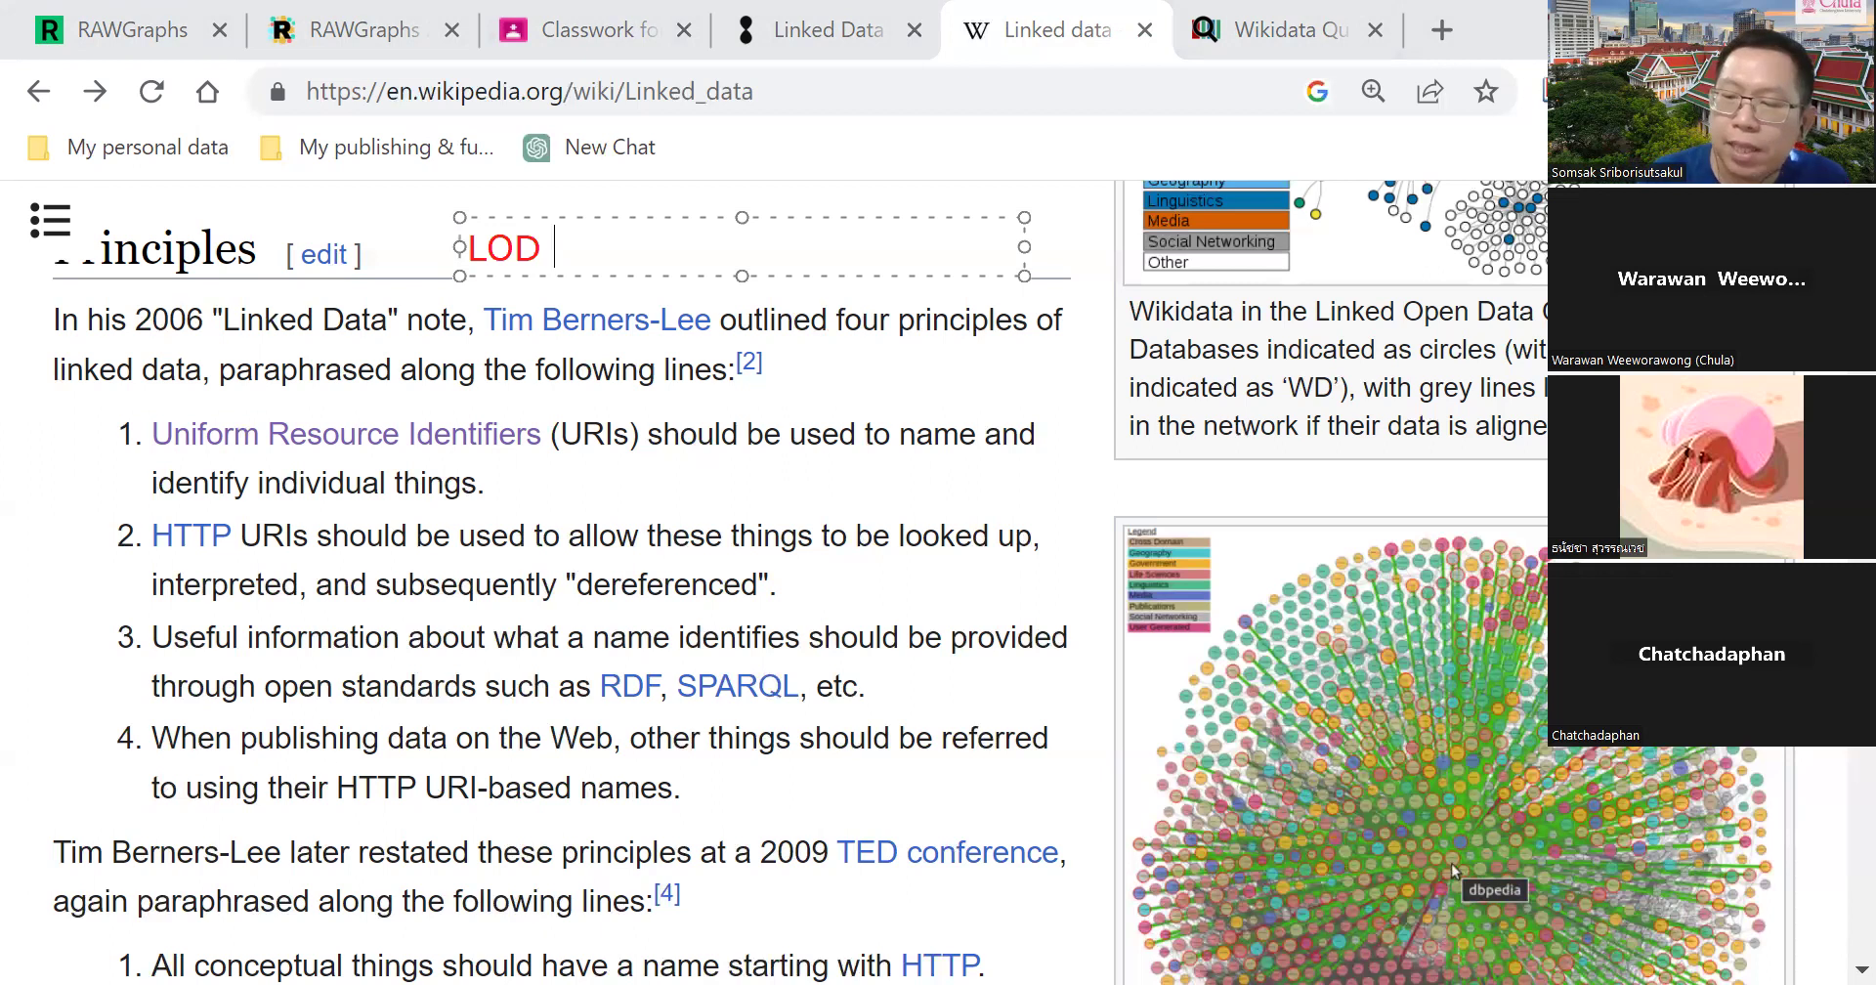
text( = Lin)
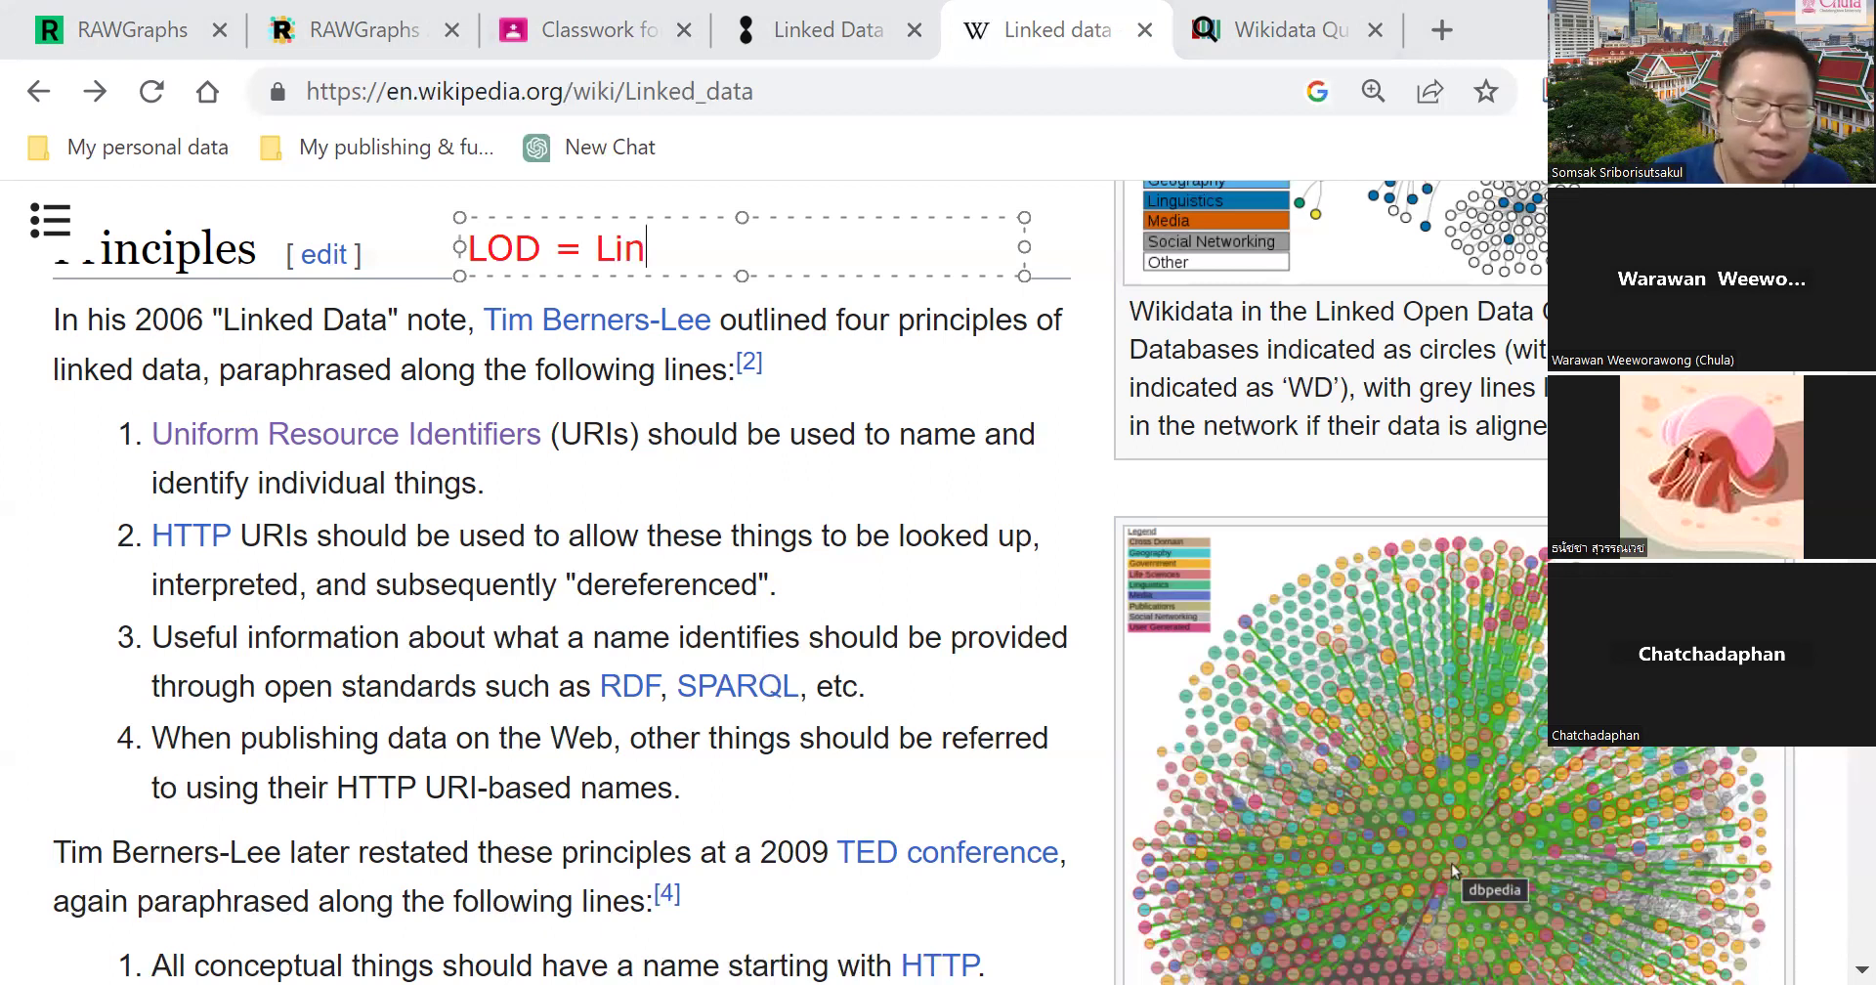
text(ked Open Data)
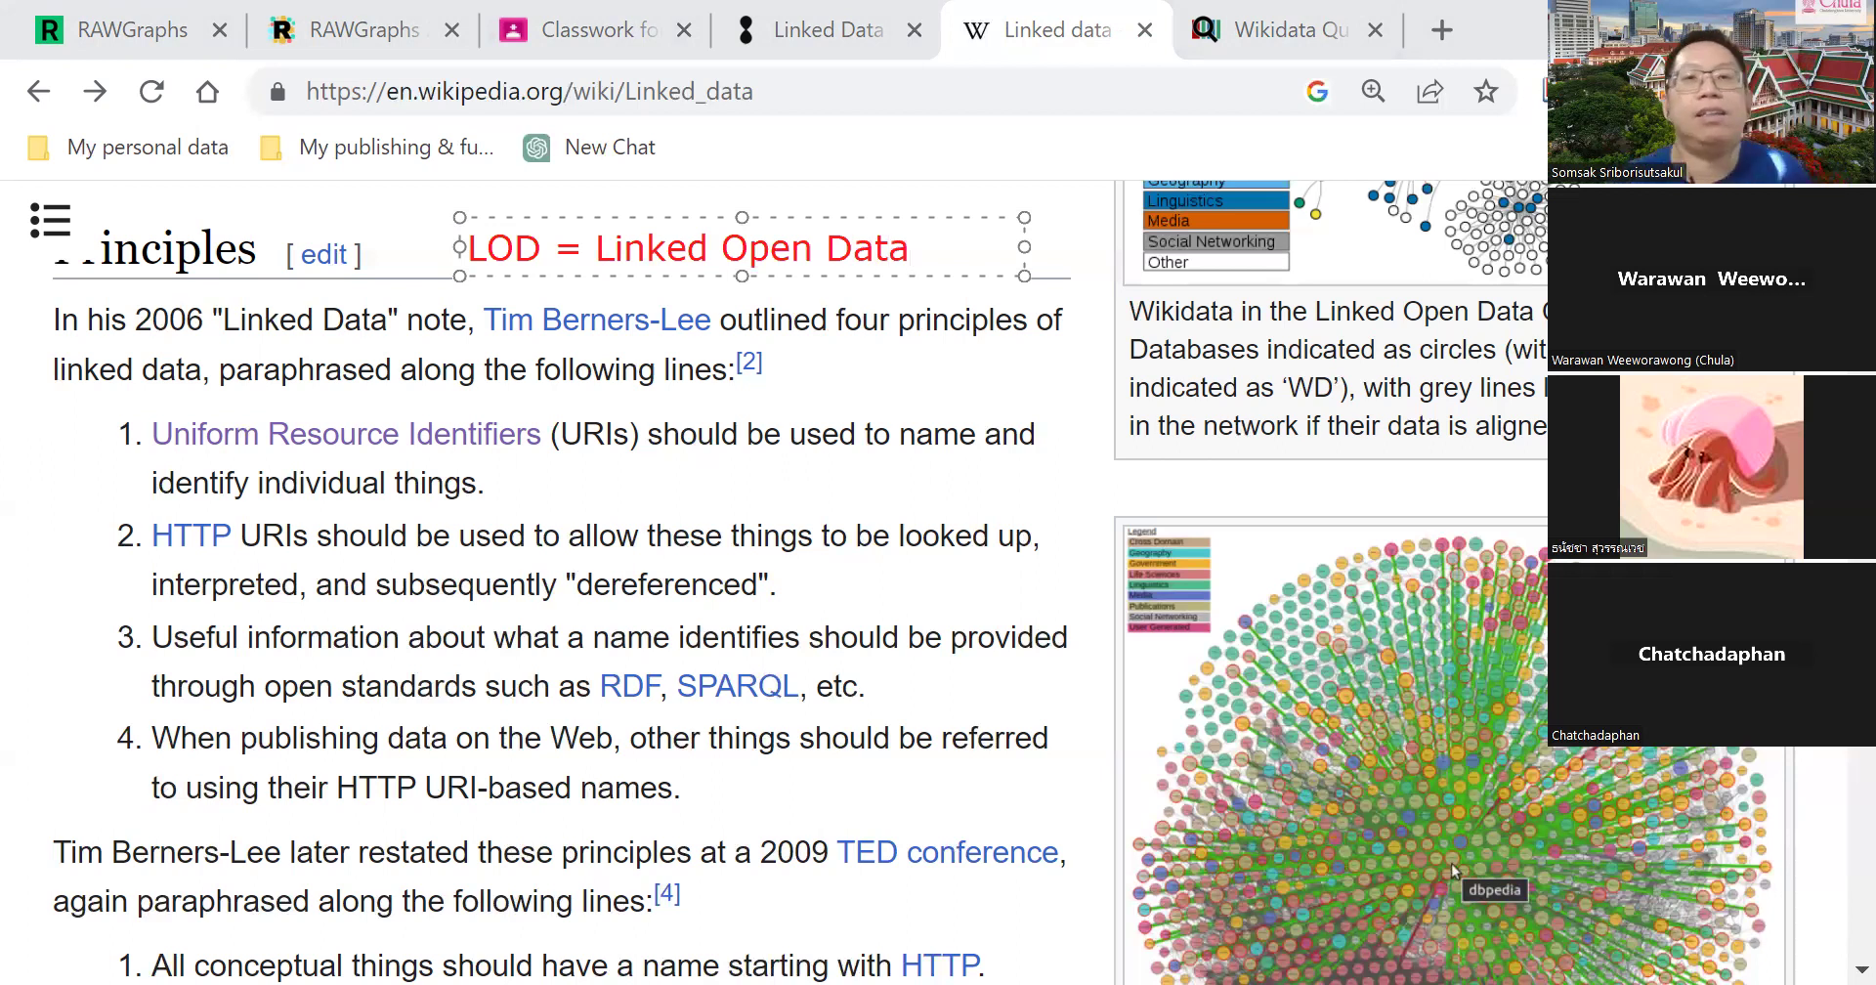
click(959, 409)
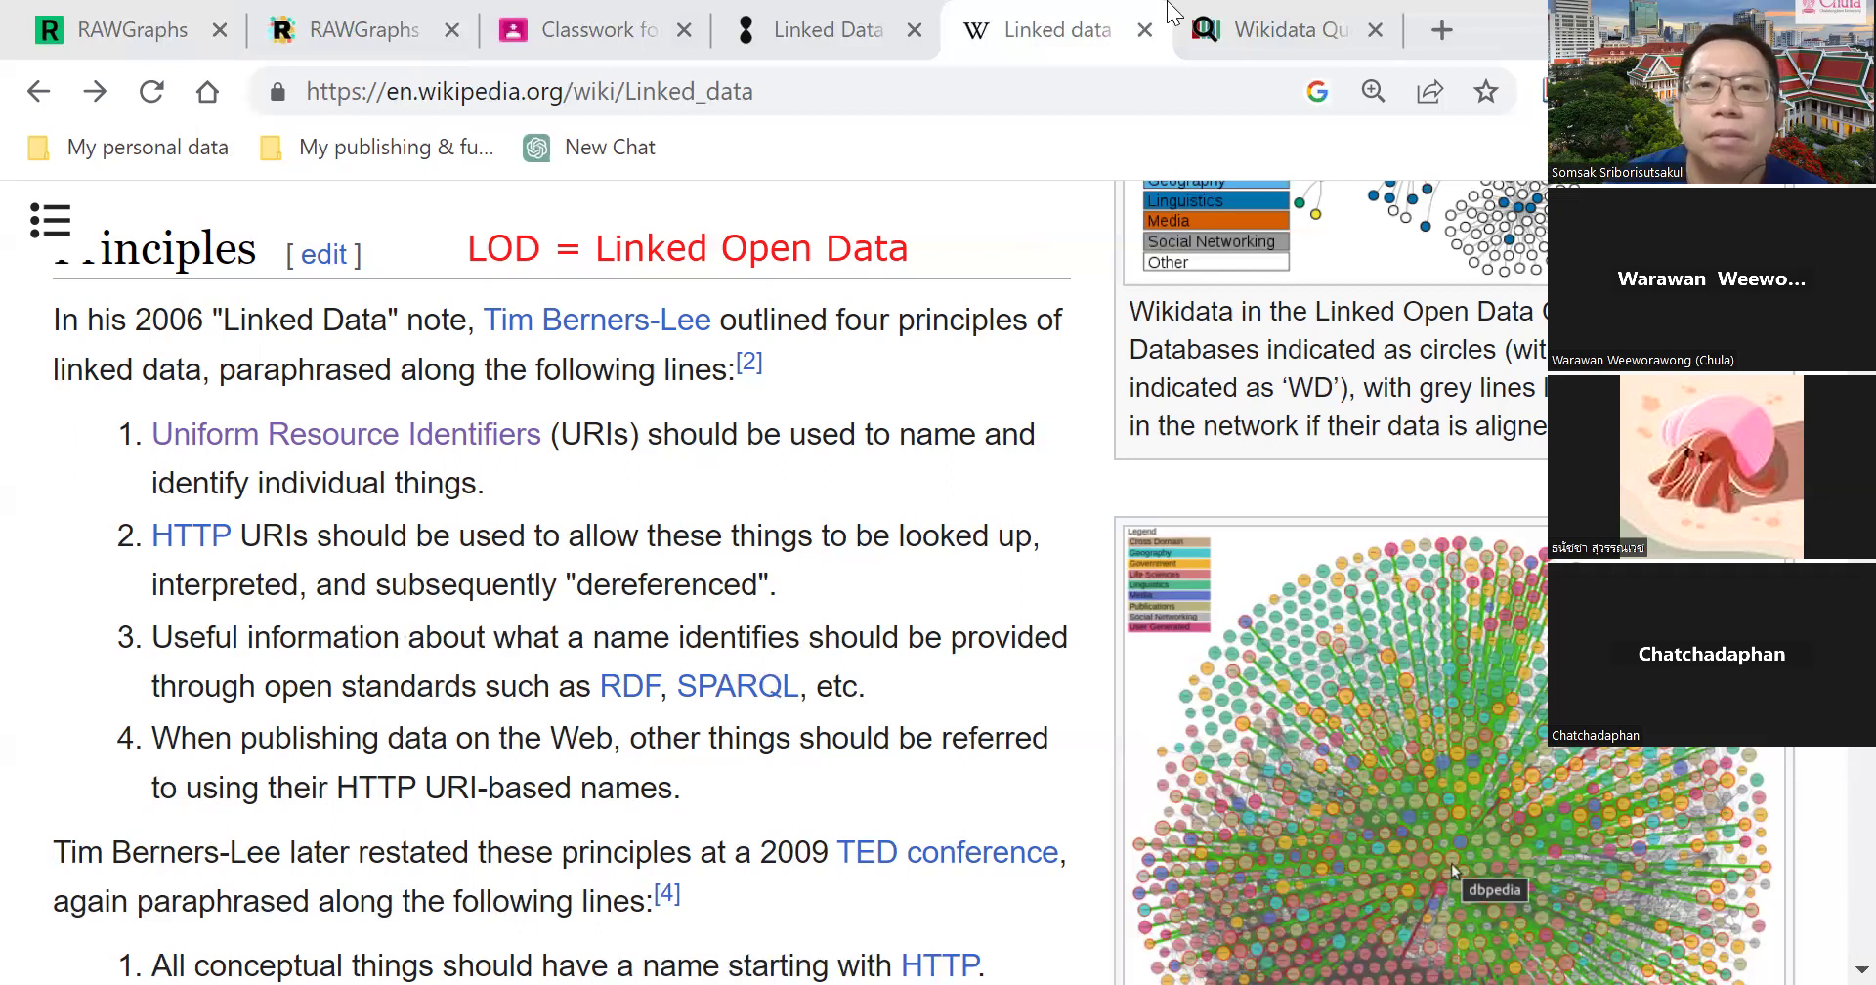
Switch to the Wikidata Query Service and go back to the Chulalongkorn University item page
click(1283, 14)
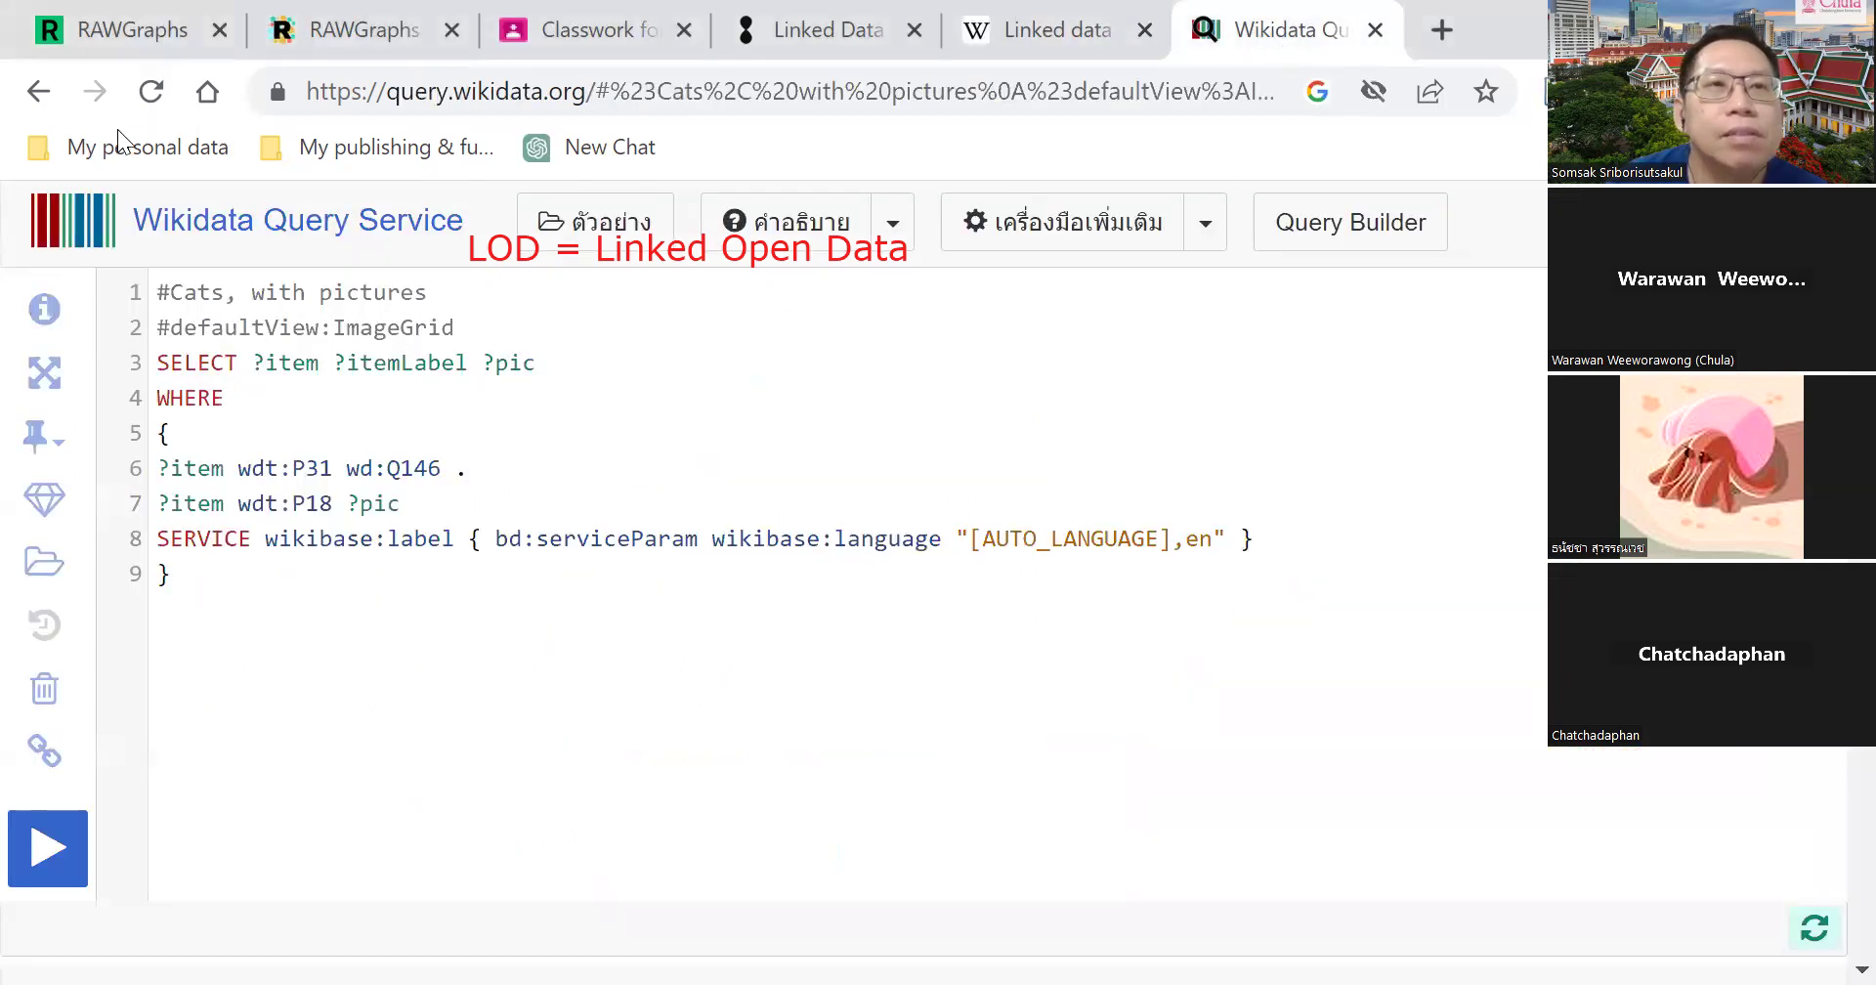
click(41, 91)
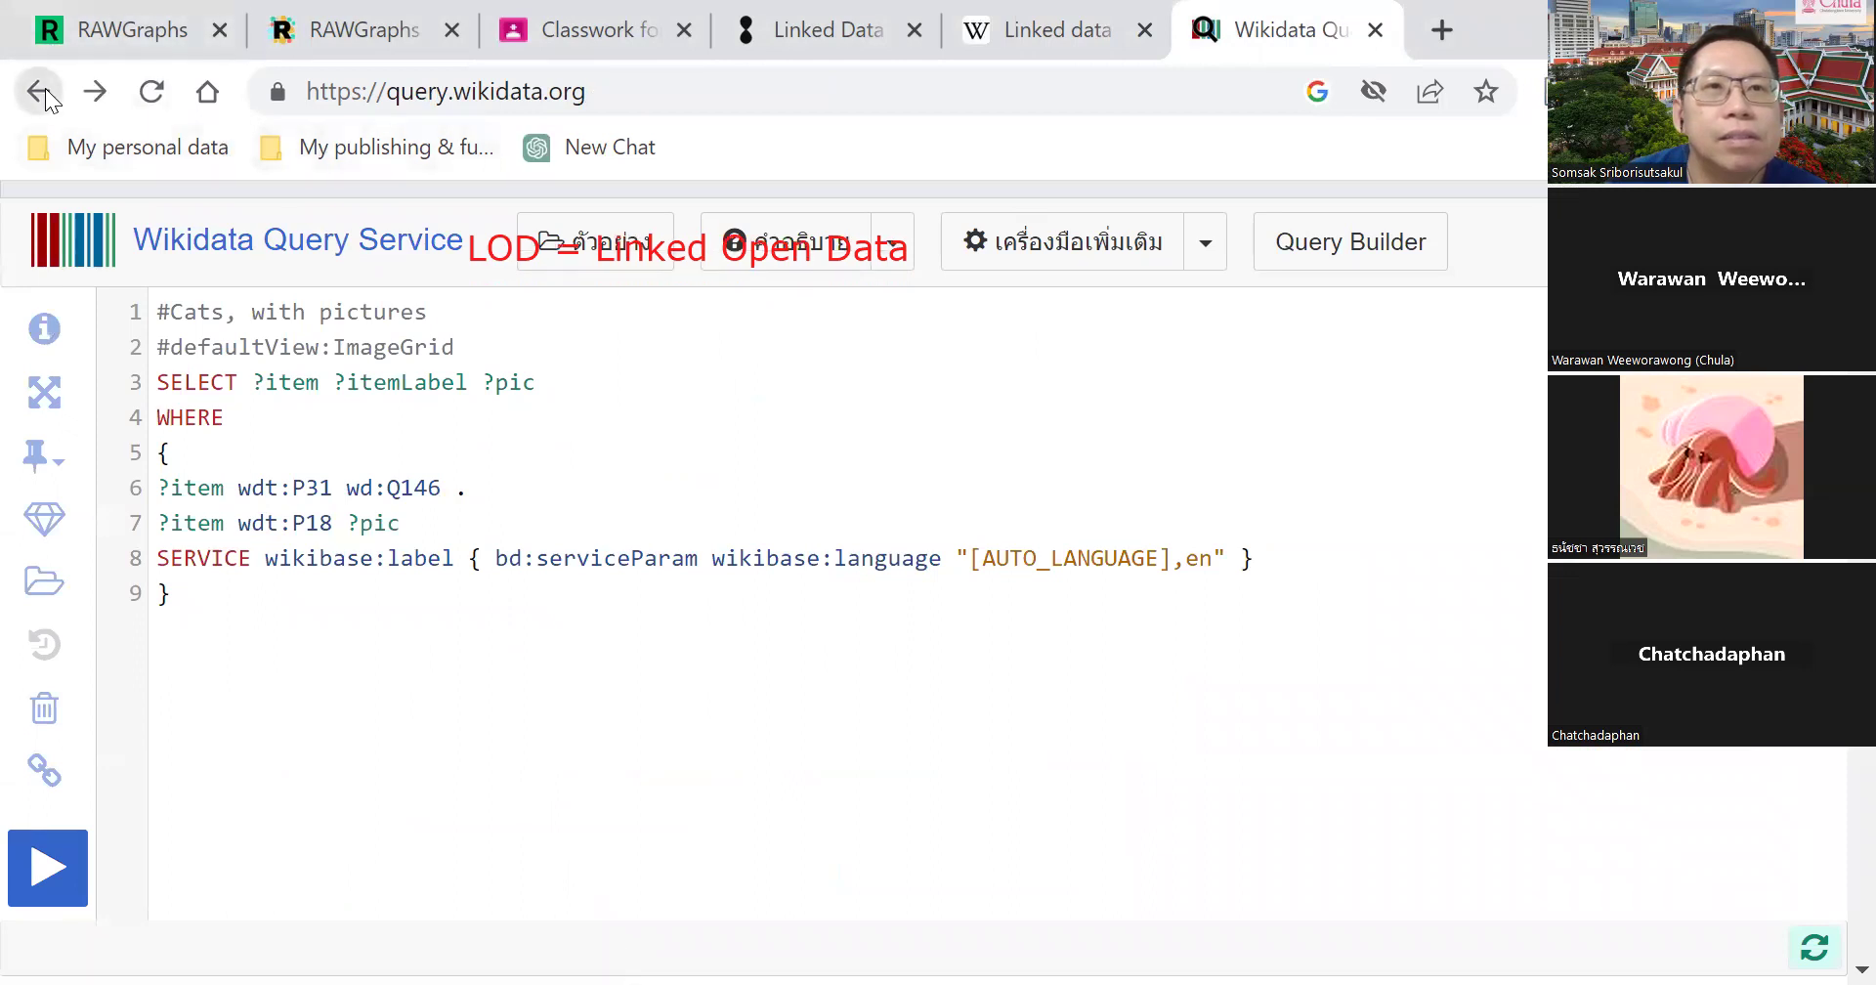
click(41, 90)
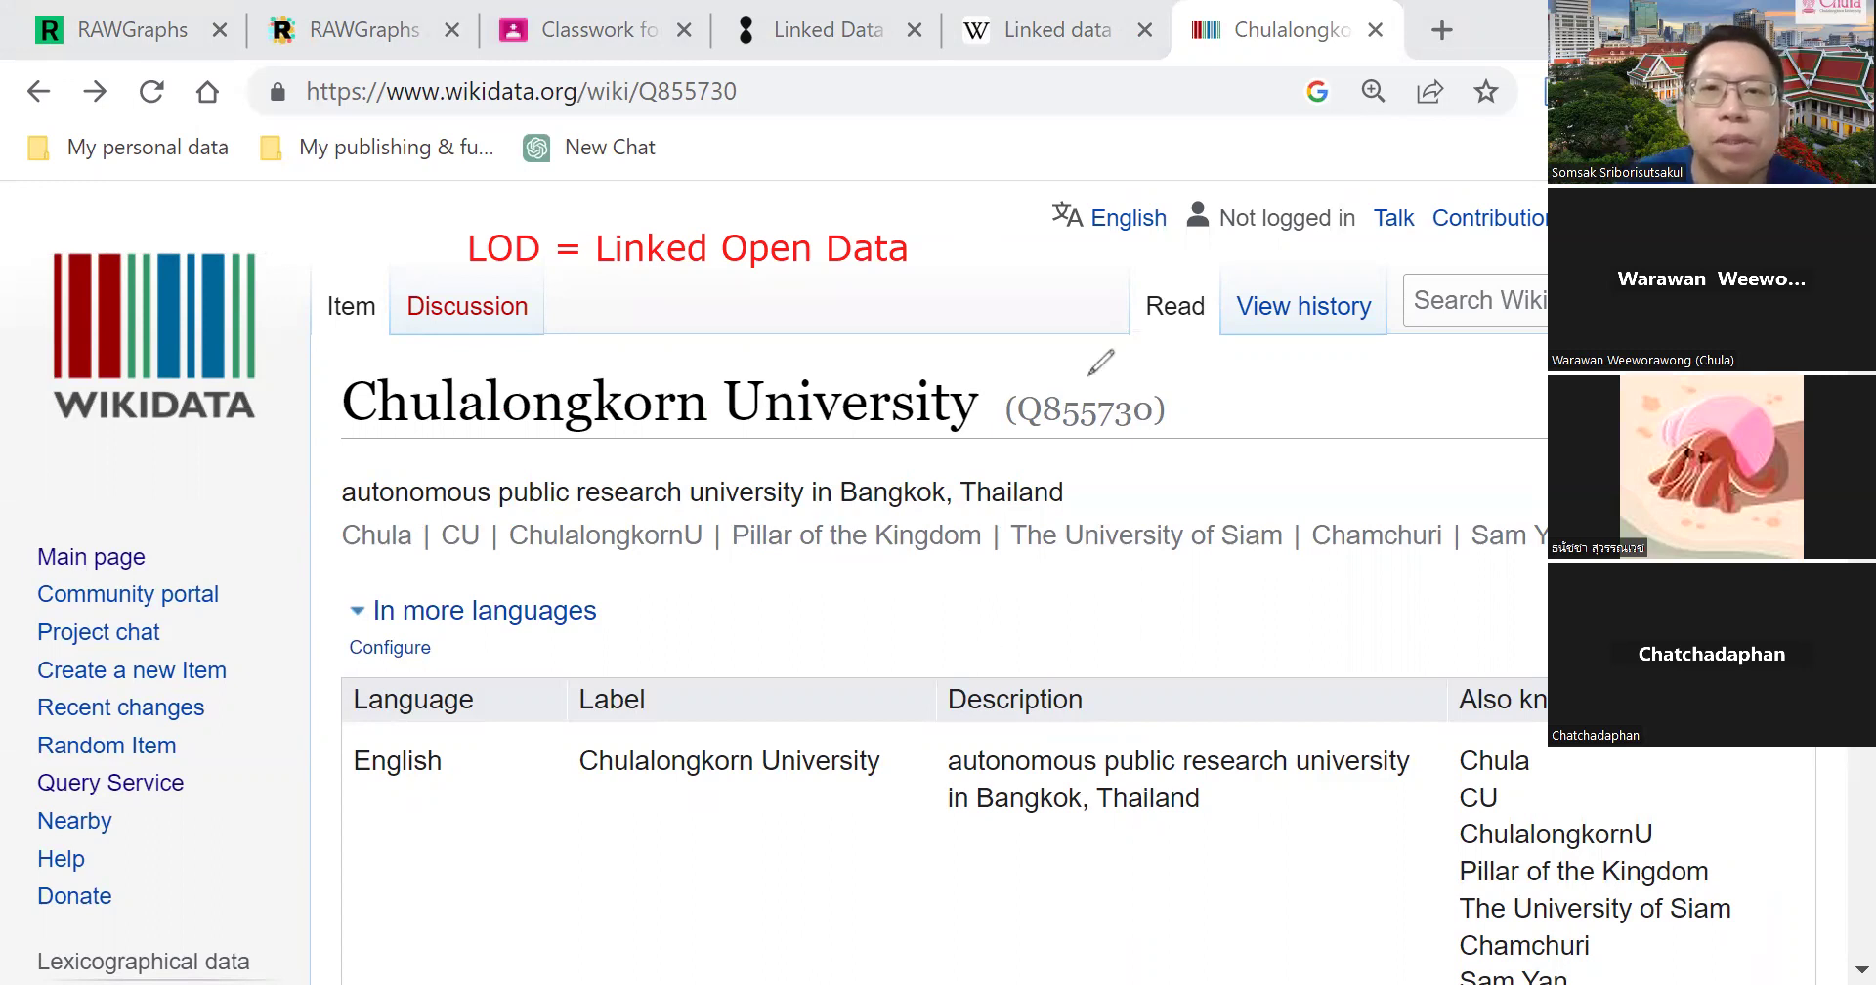
Circle Q855730 in the heading and URL, mark the URL's beginning, circle the Query Service link and draw an arrow towards the heading's identifier
mouse_move(1136, 372)
mouse_down()
mouse_move(997, 415)
mouse_move(1036, 446)
mouse_move(1194, 415)
mouse_move(1155, 388)
mouse_up()
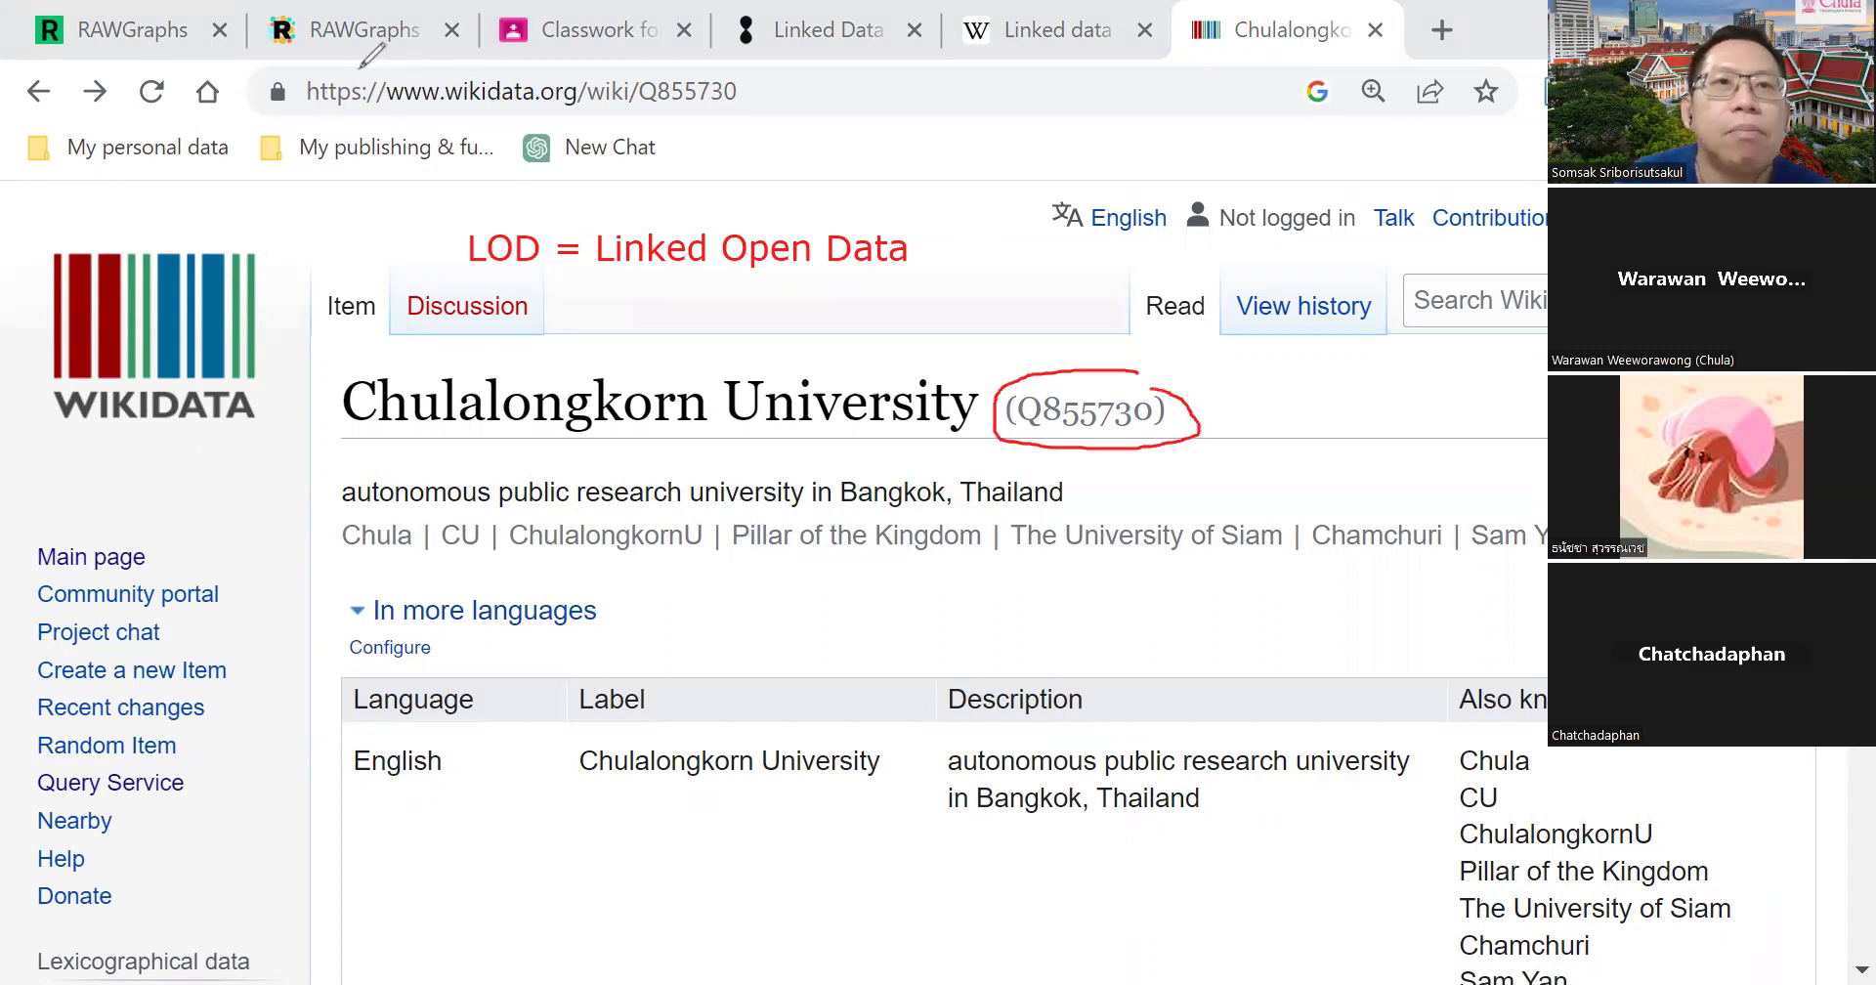
mouse_move(383, 68)
mouse_down()
mouse_move(291, 86)
mouse_move(342, 112)
mouse_up()
mouse_move(640, 74)
mouse_down()
mouse_move(718, 70)
mouse_move(732, 100)
mouse_move(647, 112)
mouse_move(633, 80)
mouse_up()
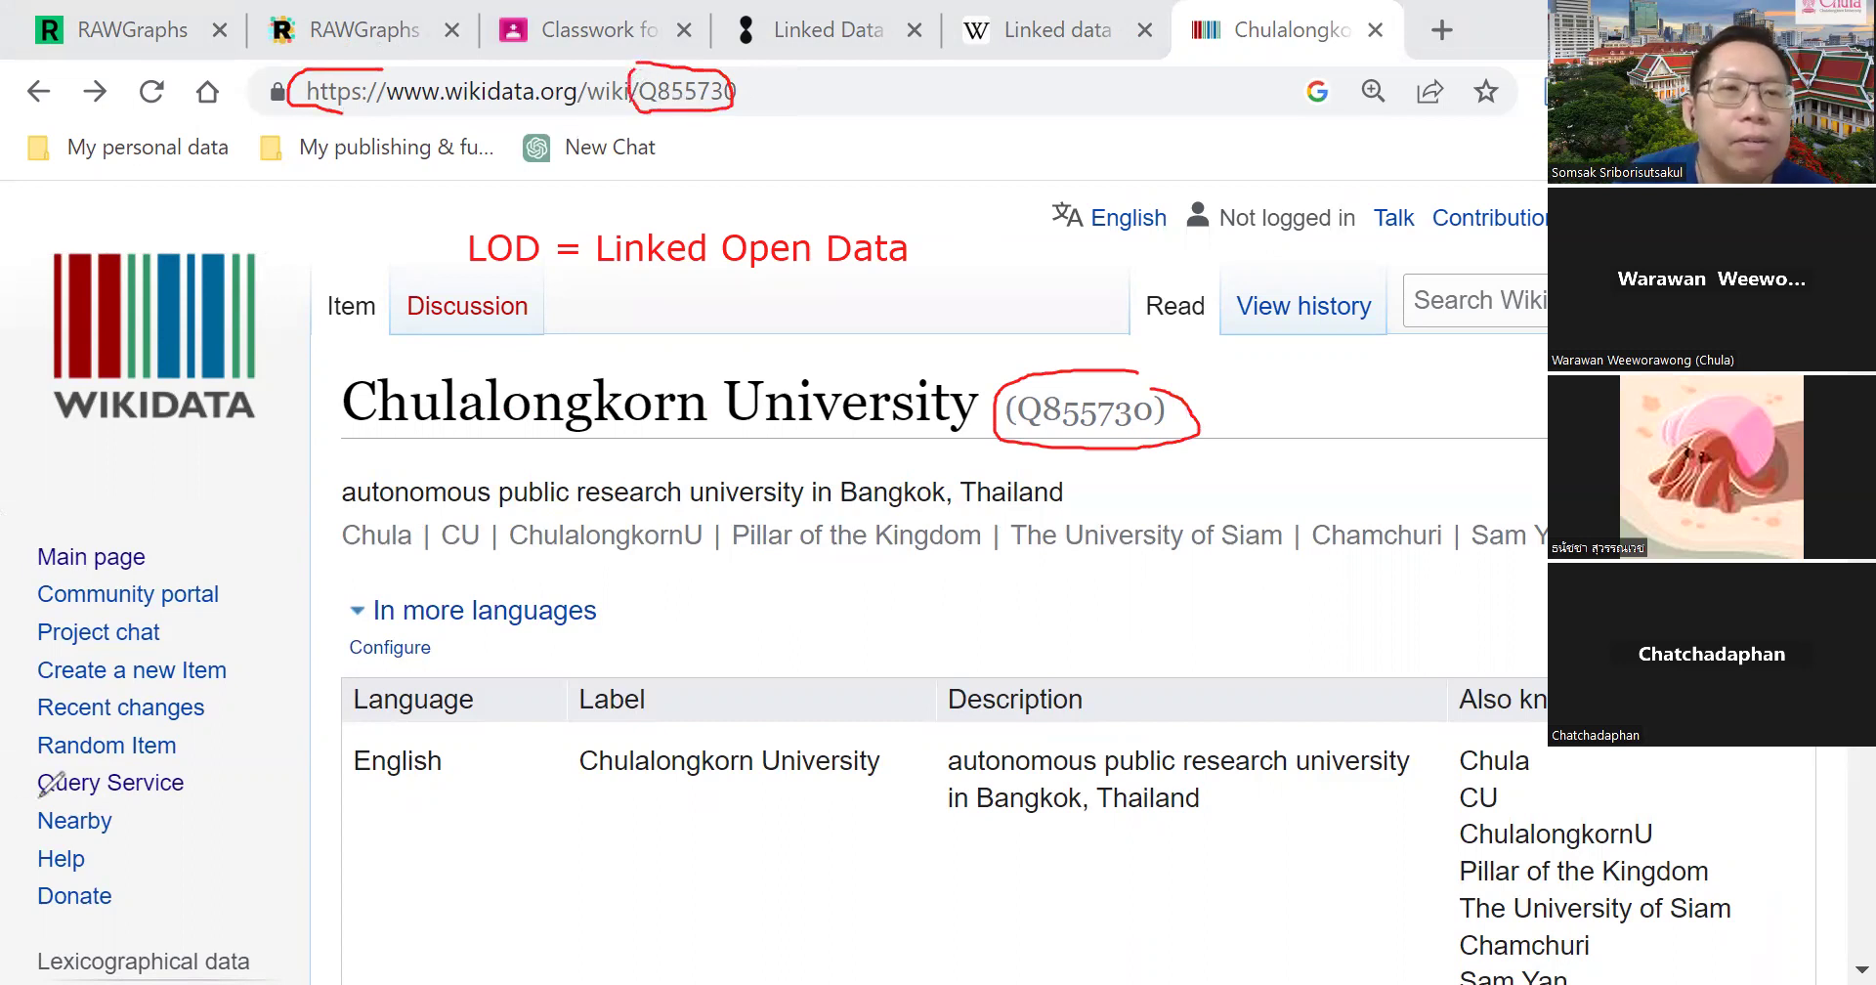
mouse_move(105, 767)
mouse_down()
mouse_move(28, 772)
mouse_move(47, 797)
mouse_move(119, 800)
mouse_move(192, 788)
mouse_move(186, 767)
mouse_up()
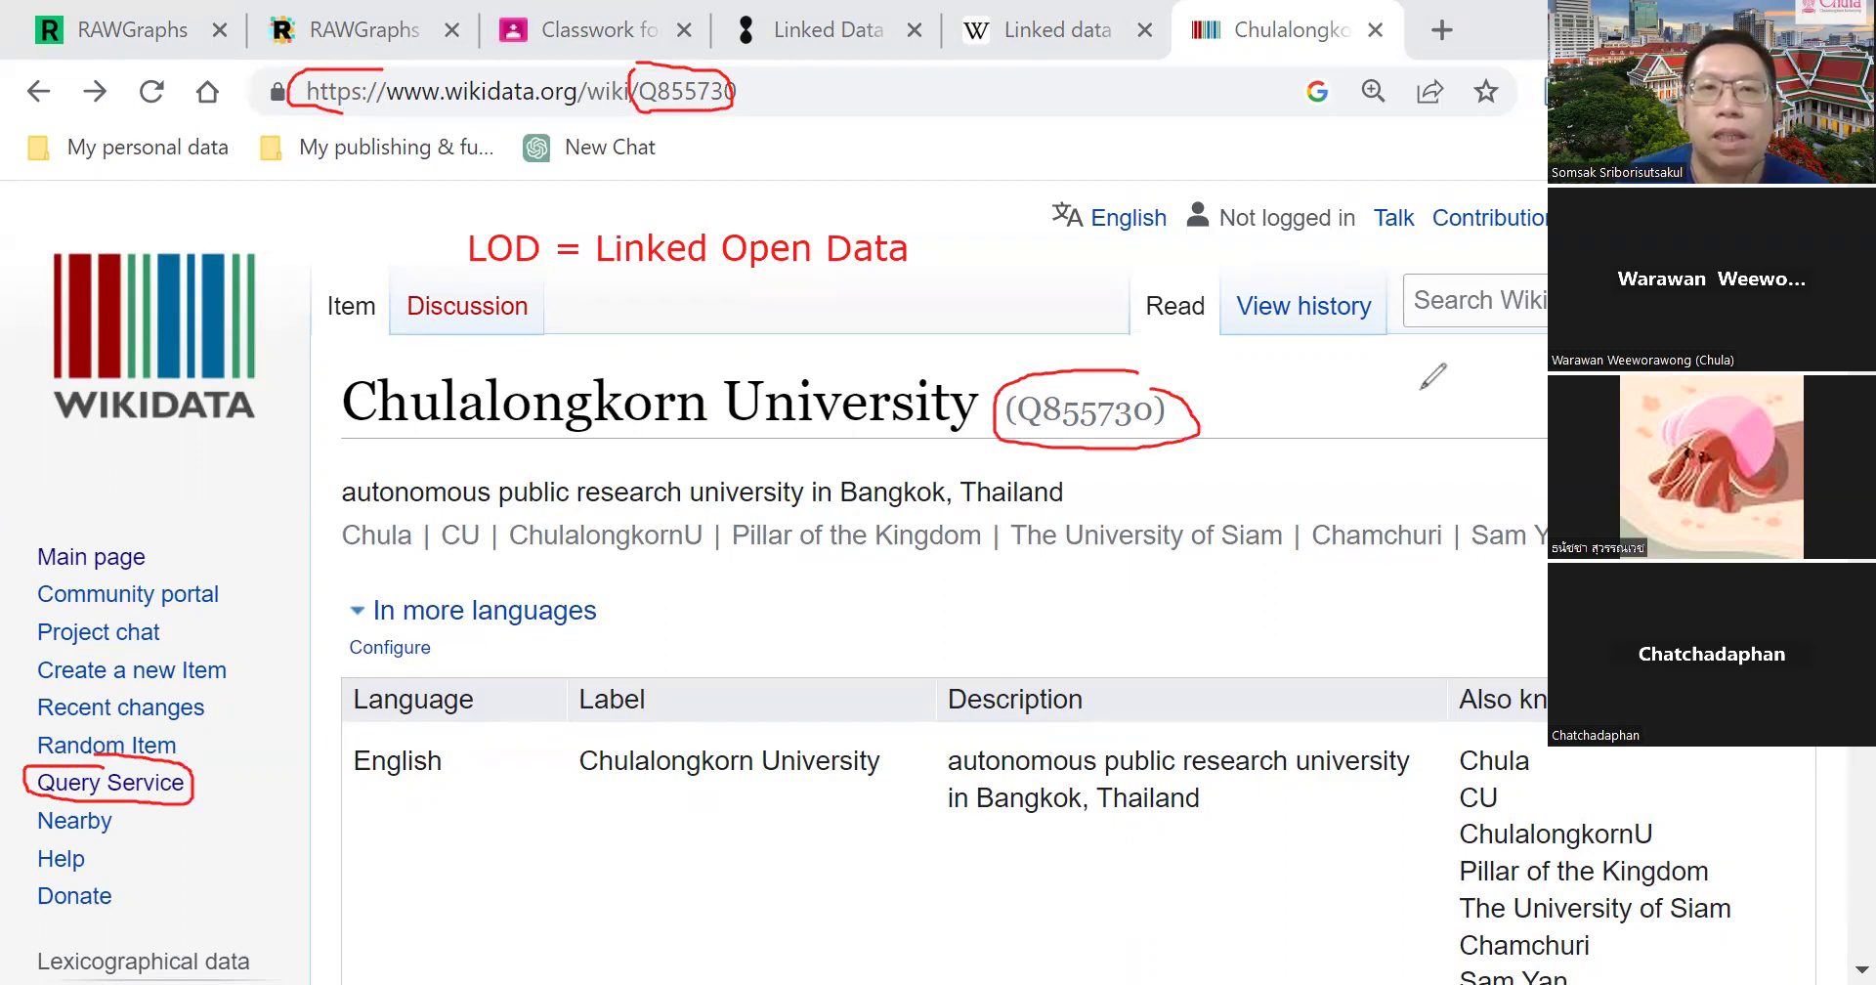
mouse_move(1442, 374)
mouse_down()
mouse_move(1329, 349)
mouse_move(1146, 358)
mouse_move(1176, 372)
mouse_up()
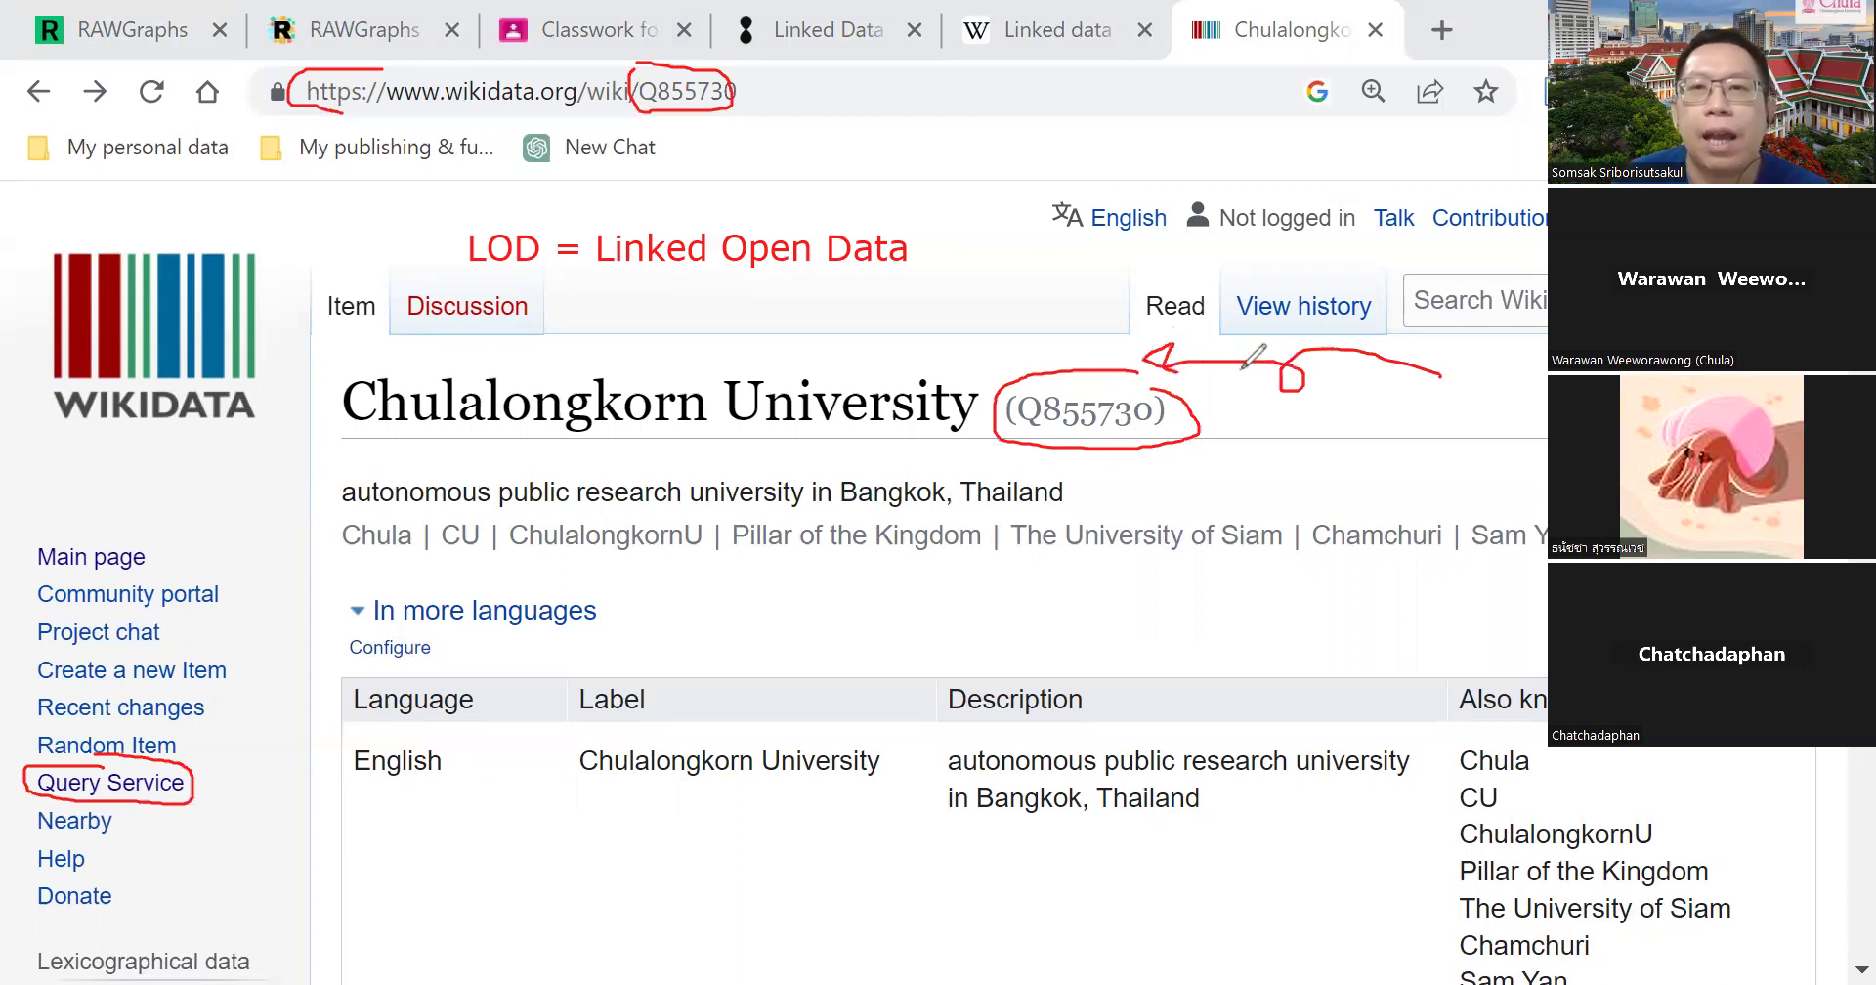